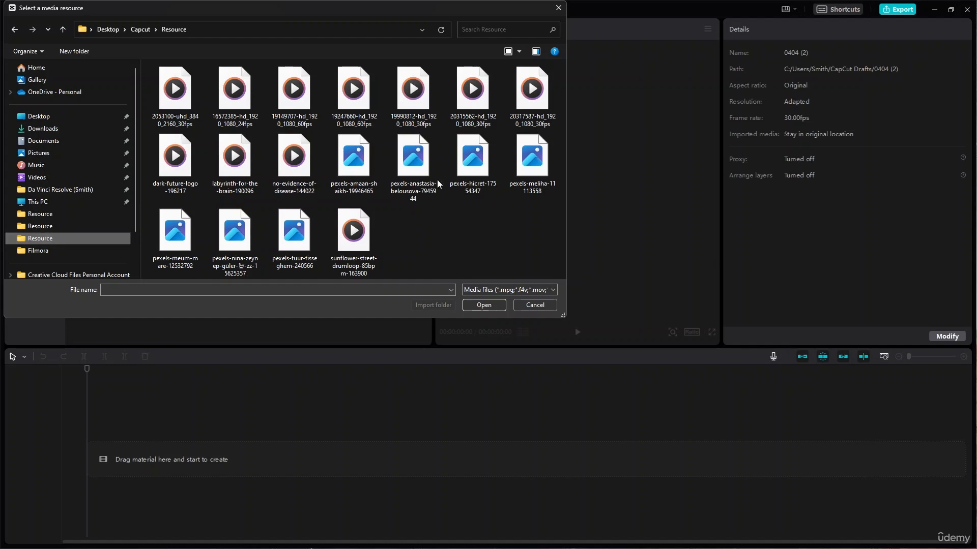
# - Import all media files from the Resource folder and place the 2053100 traffic video followed by the 19990812 beach video on the timeline
pyautogui.moveTo(557, 255); pyautogui.dragTo(150, 65)
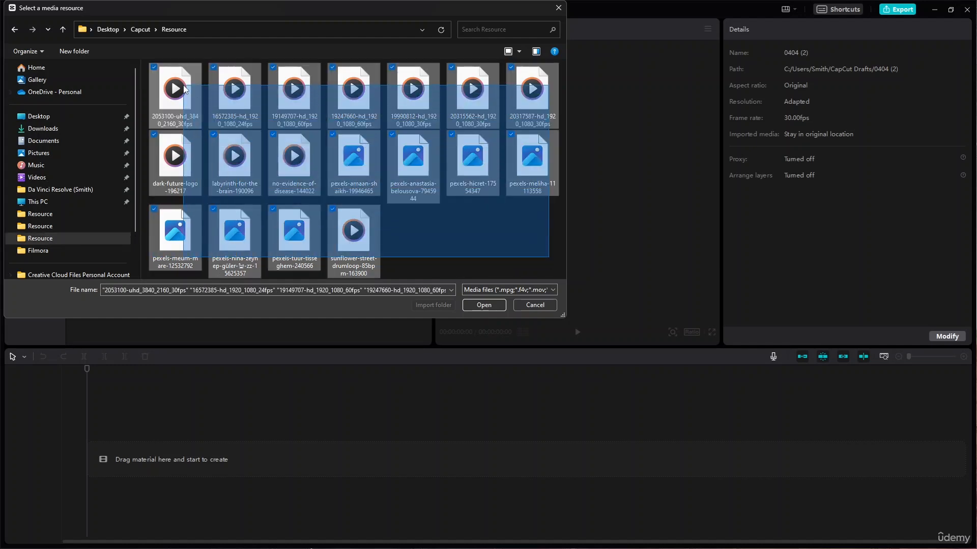
pyautogui.click(473, 305)
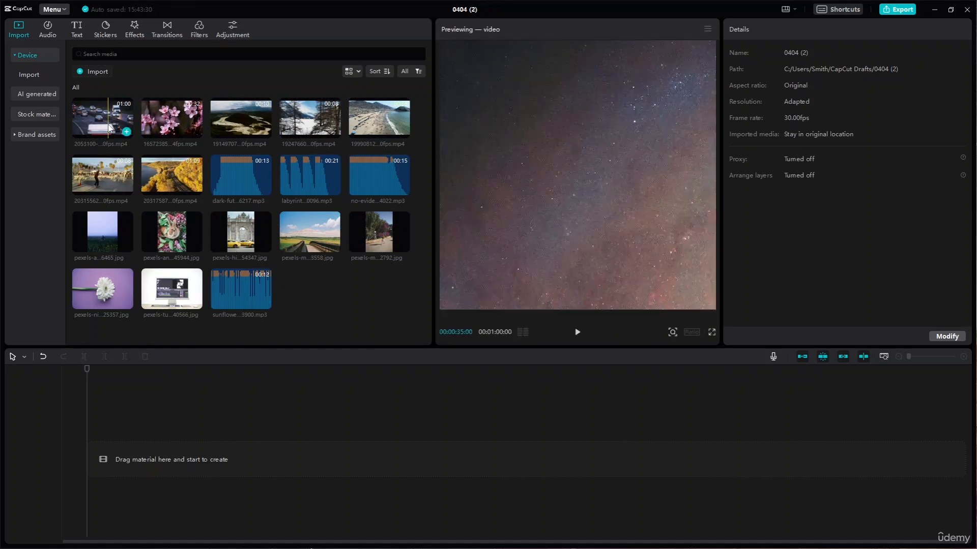
pyautogui.moveTo(108, 124); pyautogui.dragTo(94, 456)
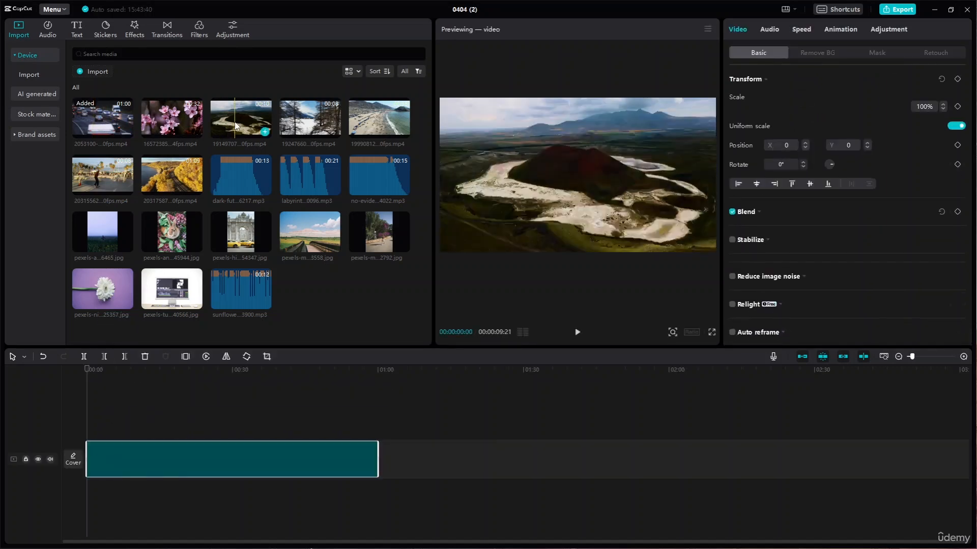
pyautogui.moveTo(379, 120); pyautogui.dragTo(370, 453)
# - Trim away the traffic clip's footage before 00:00:45:18 and the beach clip's footage before timeline position 00:00:36:21
pyautogui.click(133, 374)
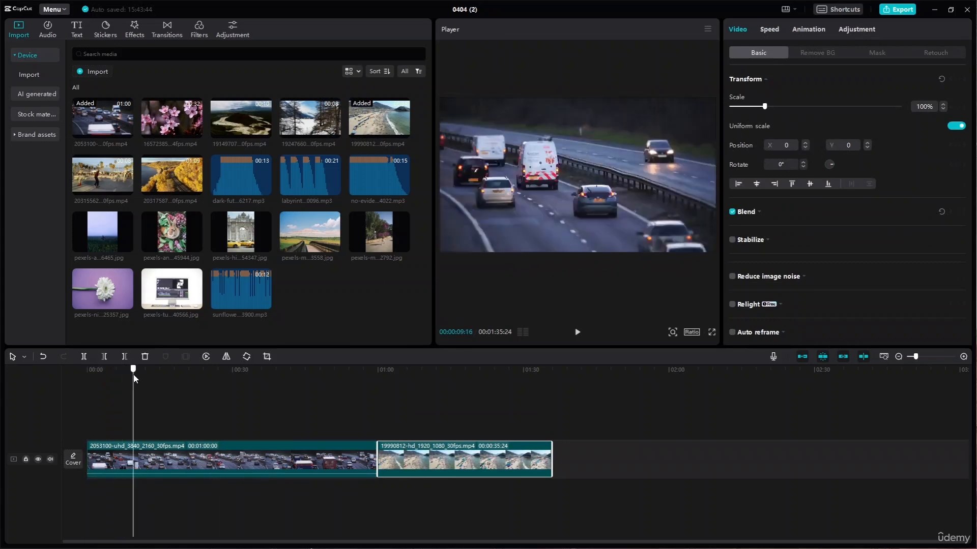
pyautogui.moveTo(134, 374); pyautogui.dragTo(308, 381)
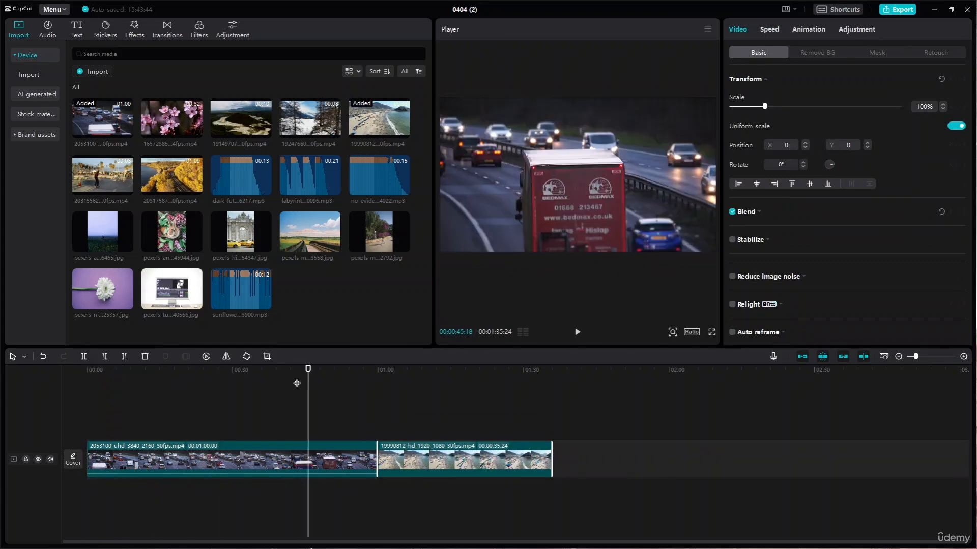
pyautogui.click(104, 356)
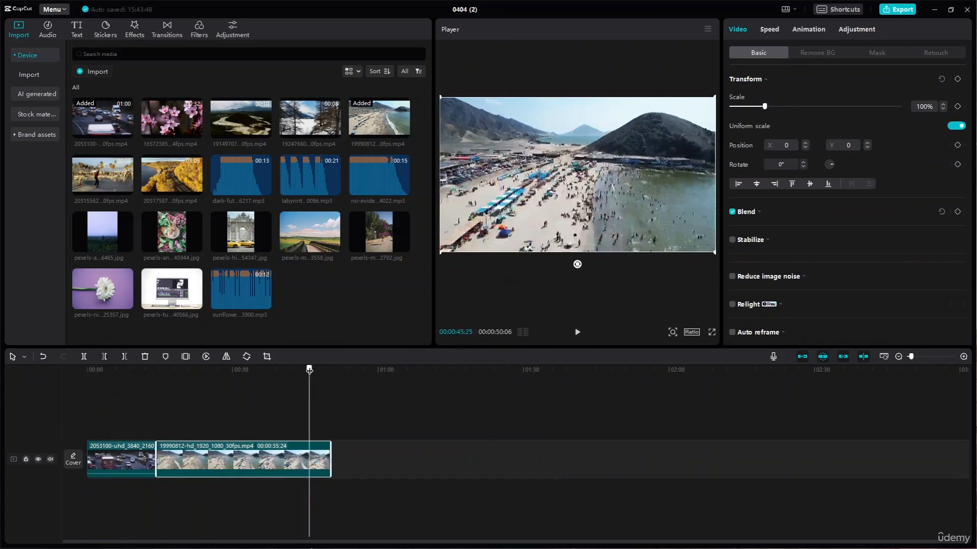
pyautogui.moveTo(308, 376); pyautogui.dragTo(265, 376)
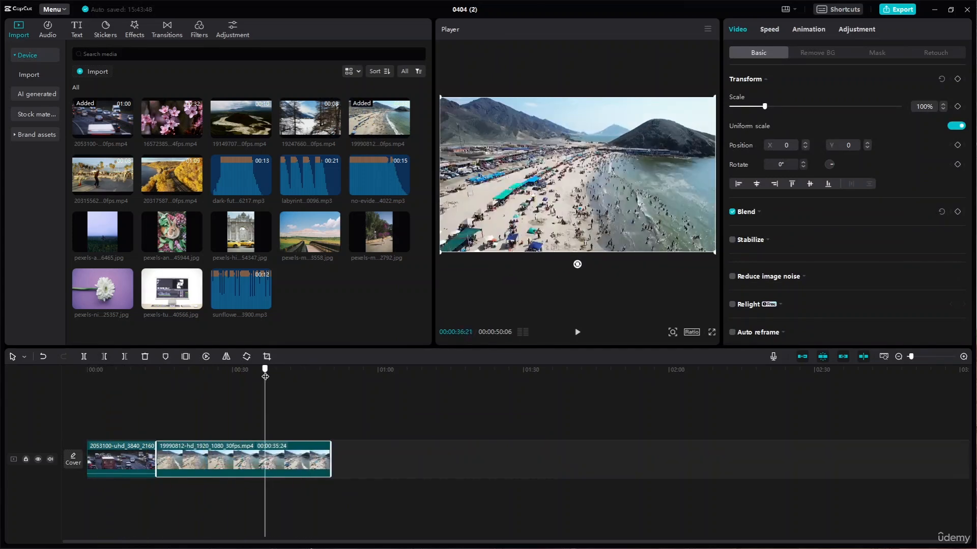
pyautogui.click(104, 357)
# - Play the start of the sequence and trim the traffic clip's beginning again, leaving about 7 seconds of it
pyautogui.press('space')
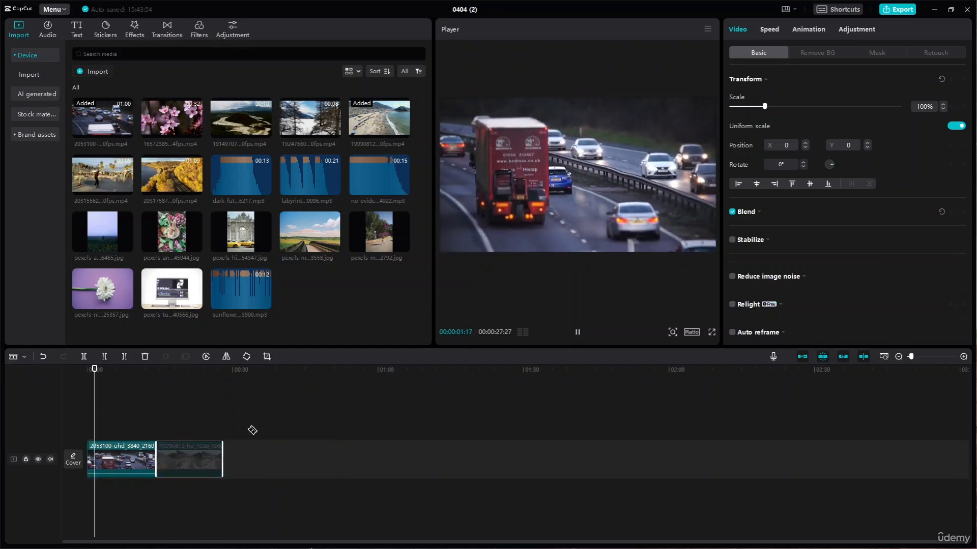
pyautogui.press('space')
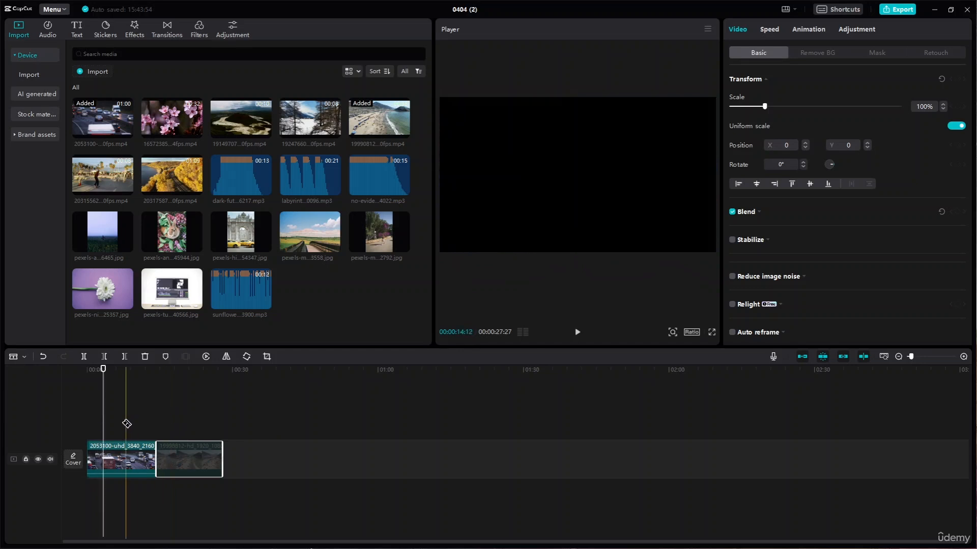
pyautogui.moveTo(95, 373); pyautogui.dragTo(118, 365)
pyautogui.click(104, 357)
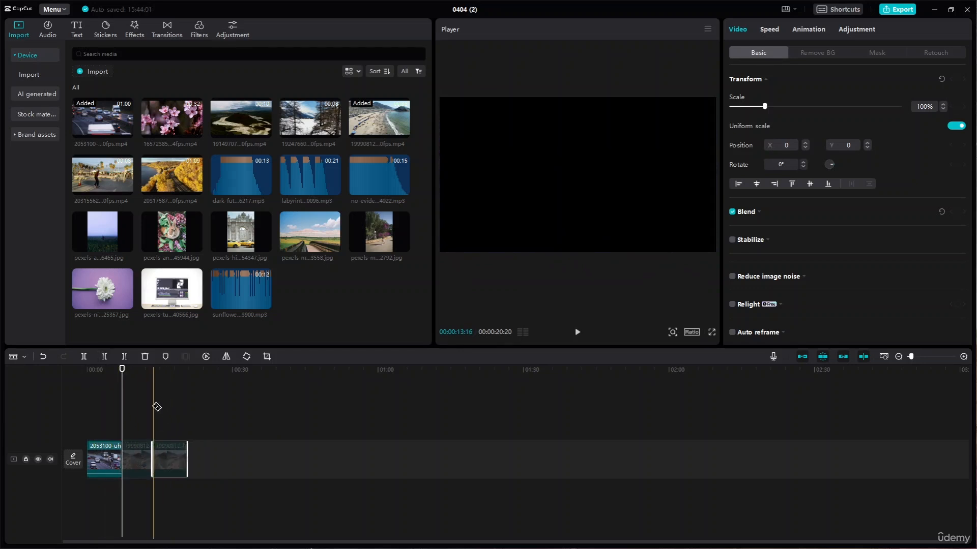
# - Split the end section of the beach clip once more and delete the pieces after its first section
pyautogui.click(141, 373)
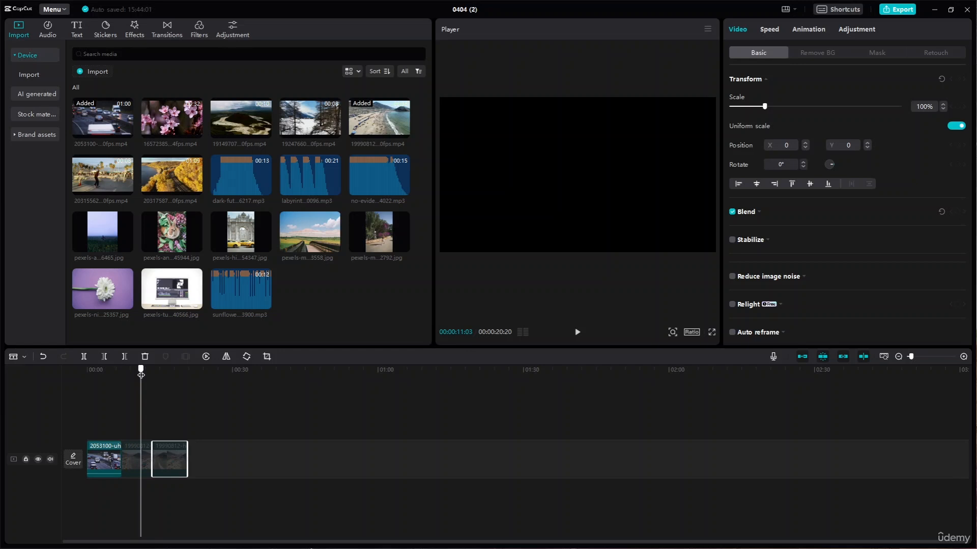
pyautogui.click(173, 467)
pyautogui.click(24, 355)
pyautogui.click(30, 375)
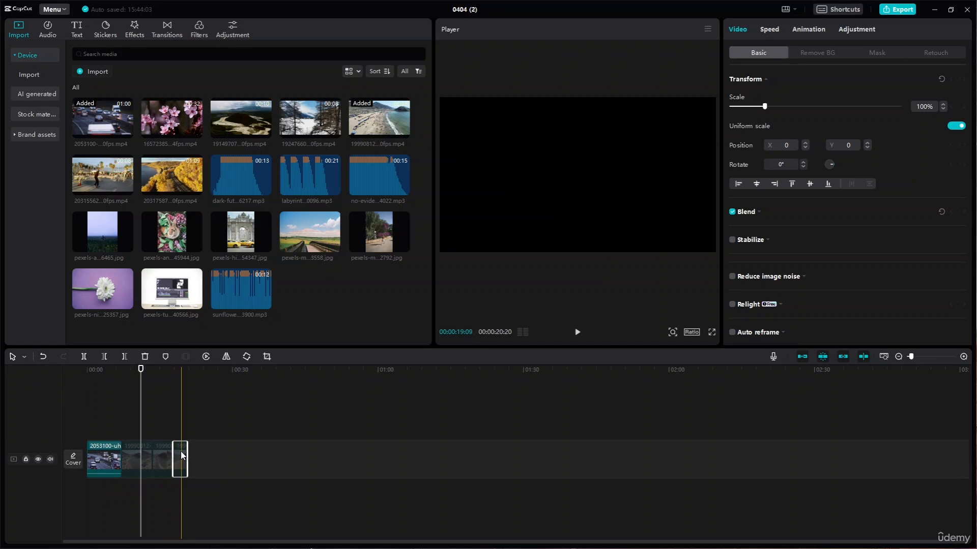
pyautogui.press('Delete')
pyautogui.click(160, 454)
pyautogui.press('Delete')
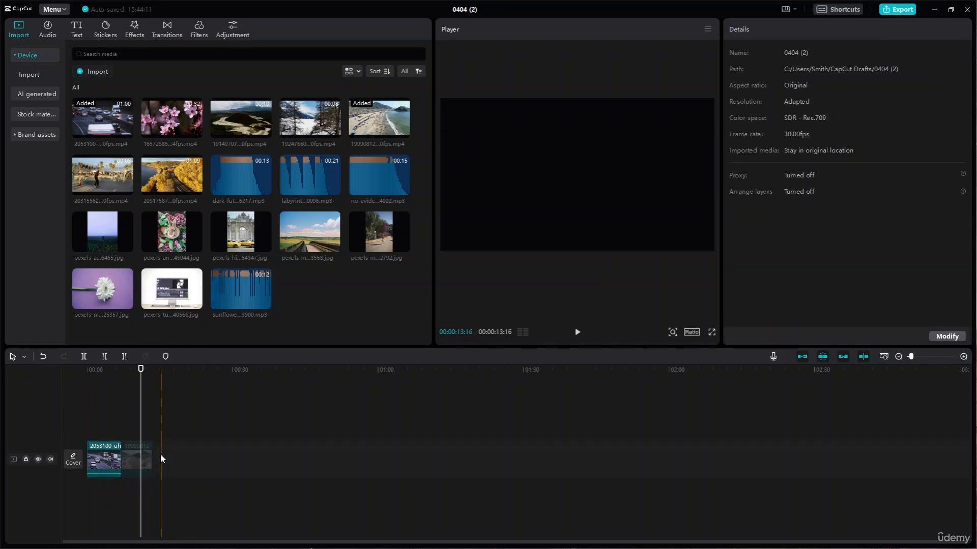
# - Review the remaining beach clip piece and delete it from the timeline, leaving only the traffic clip
pyautogui.click(129, 454)
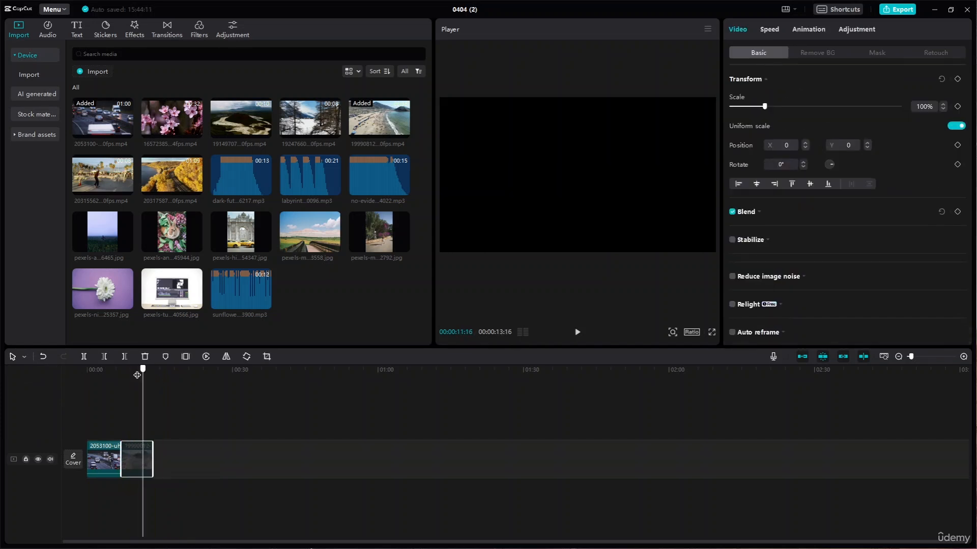
pyautogui.moveTo(141, 387); pyautogui.dragTo(87, 406)
pyautogui.click(121, 392)
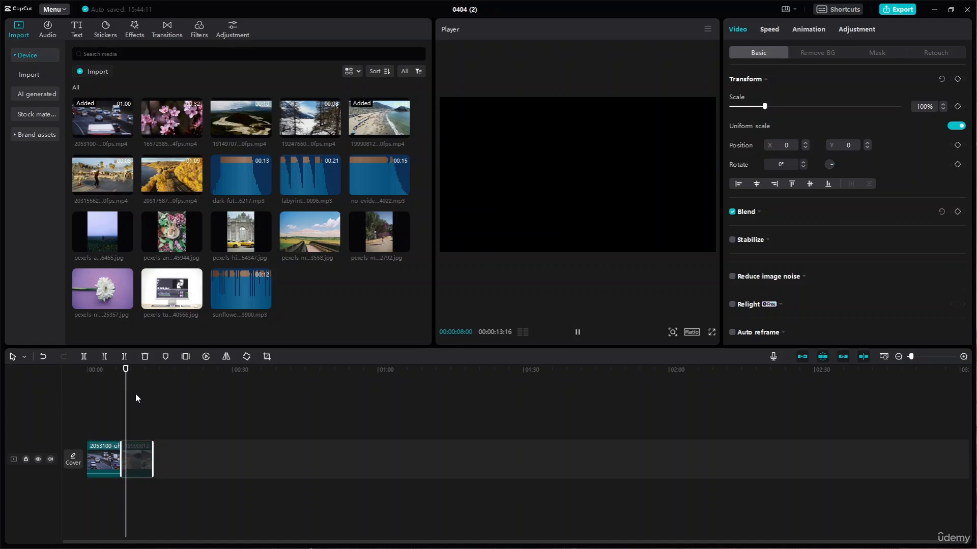
pyautogui.moveTo(127, 370); pyautogui.dragTo(153, 376)
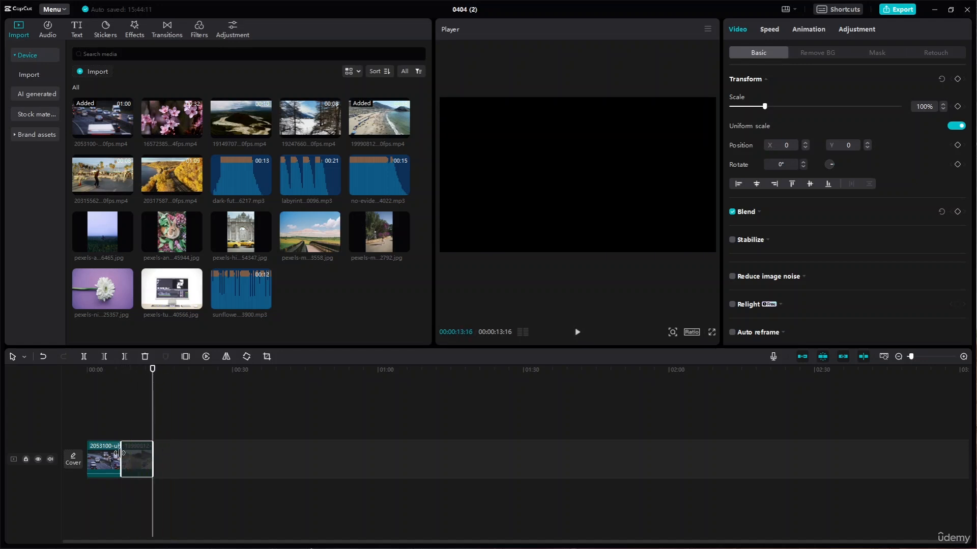
pyautogui.click(24, 357)
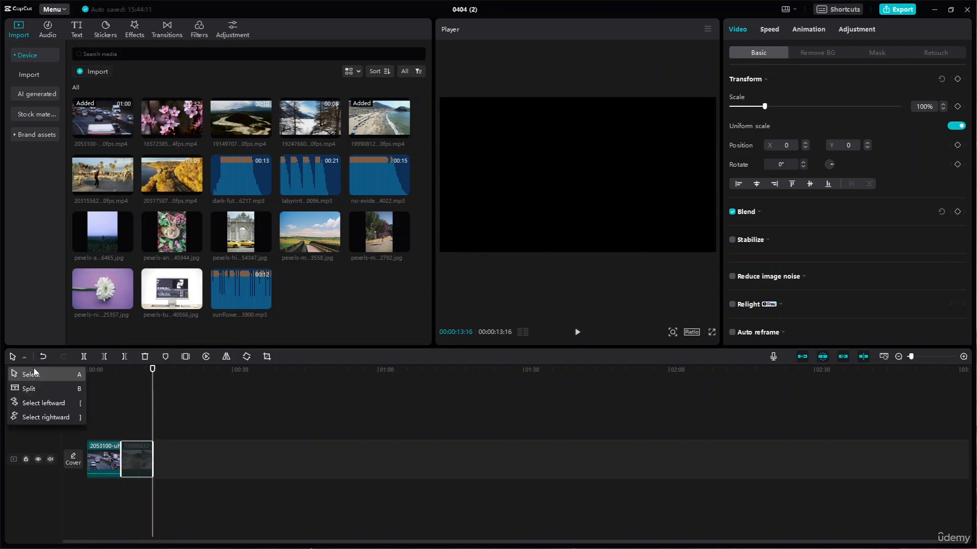
pyautogui.click(252, 426)
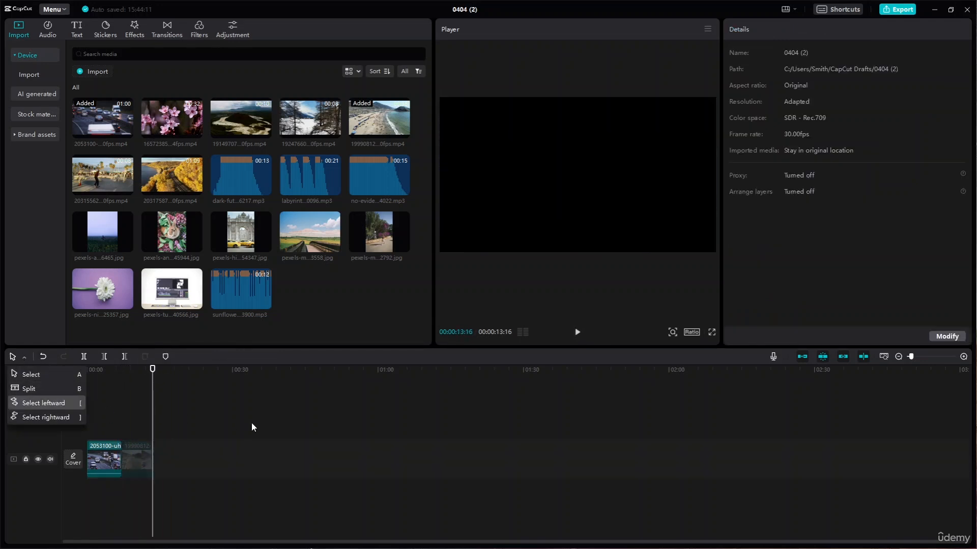
pyautogui.click(133, 457)
pyautogui.press('Delete')
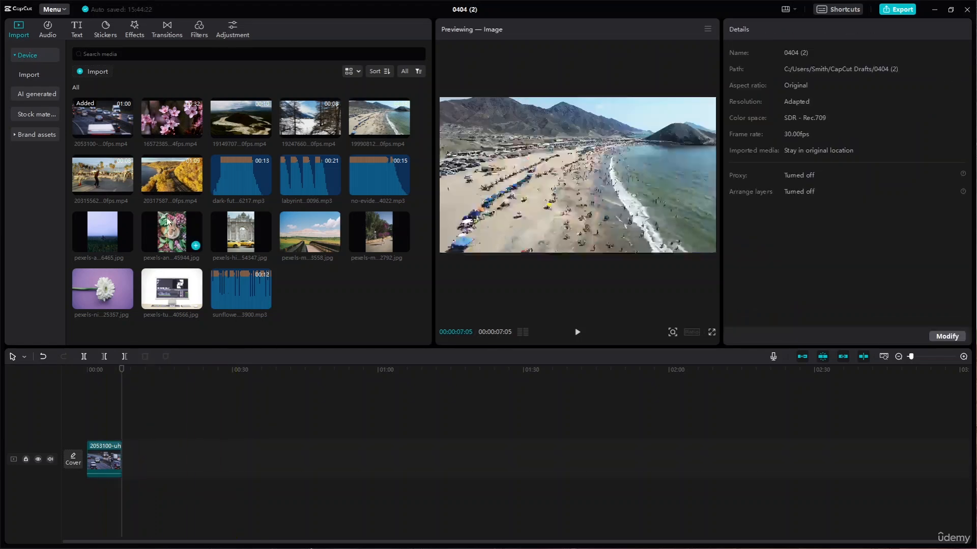
# - Add the rabbit-among-flowers photo directly after the traffic clip and split it into three pieces with the Split tool
pyautogui.moveTo(167, 222); pyautogui.dragTo(131, 458)
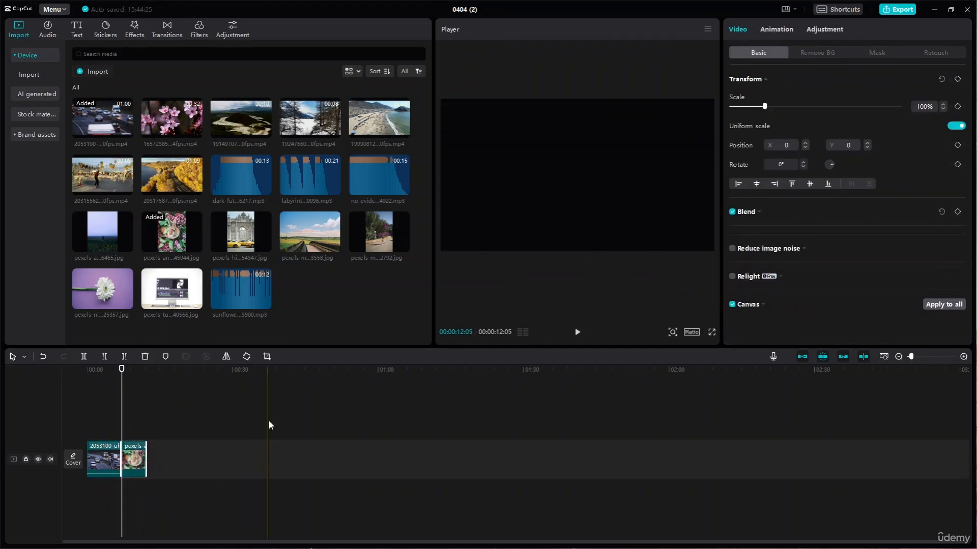
pyautogui.moveTo(122, 371); pyautogui.dragTo(107, 374)
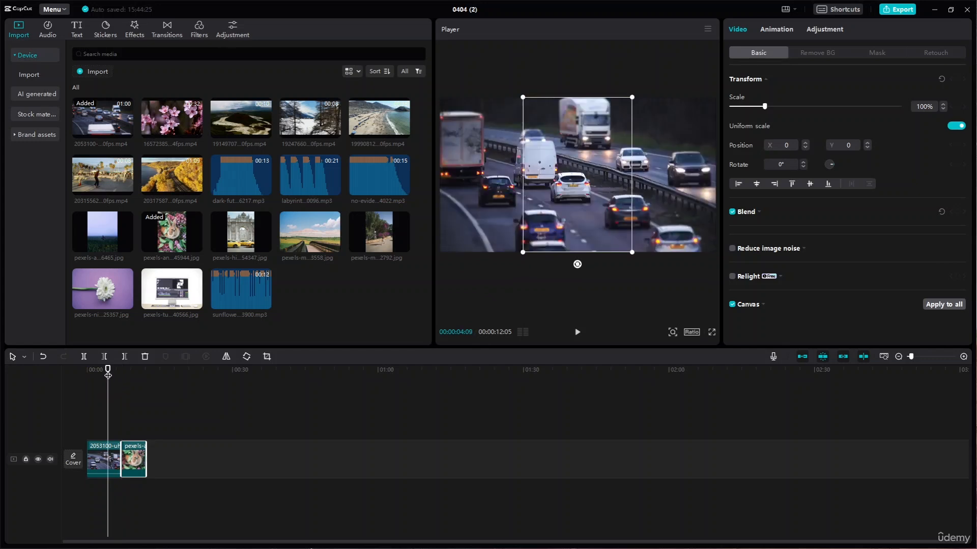
pyautogui.click(24, 358)
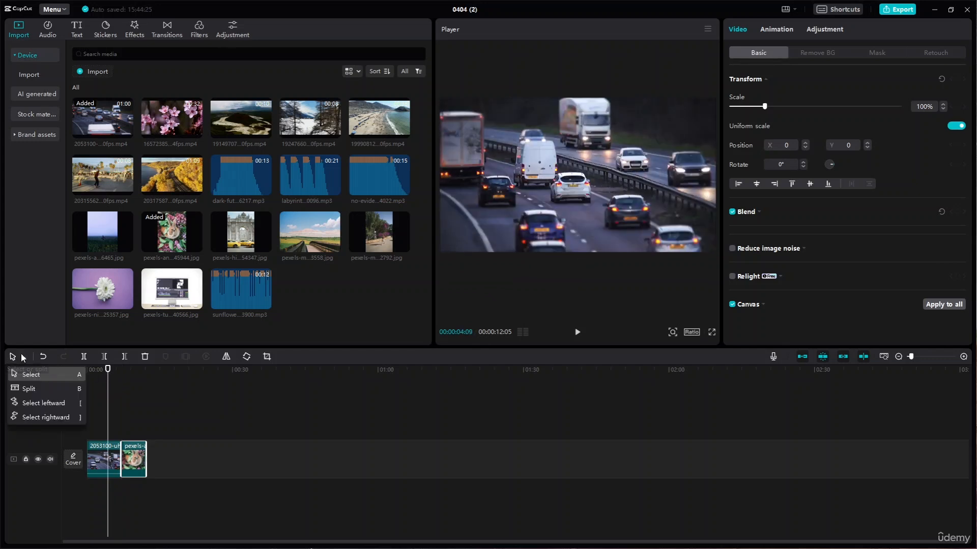
pyautogui.click(40, 388)
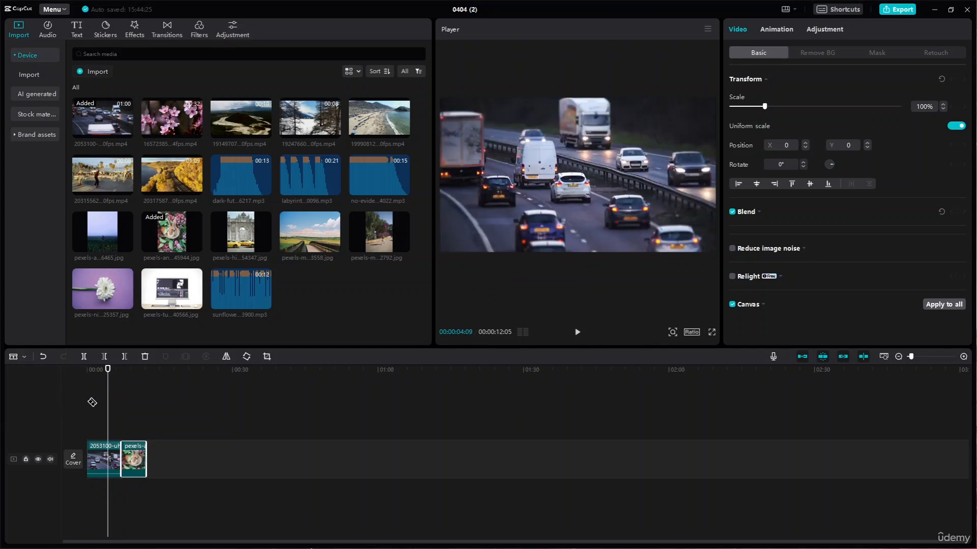
pyautogui.click(130, 452)
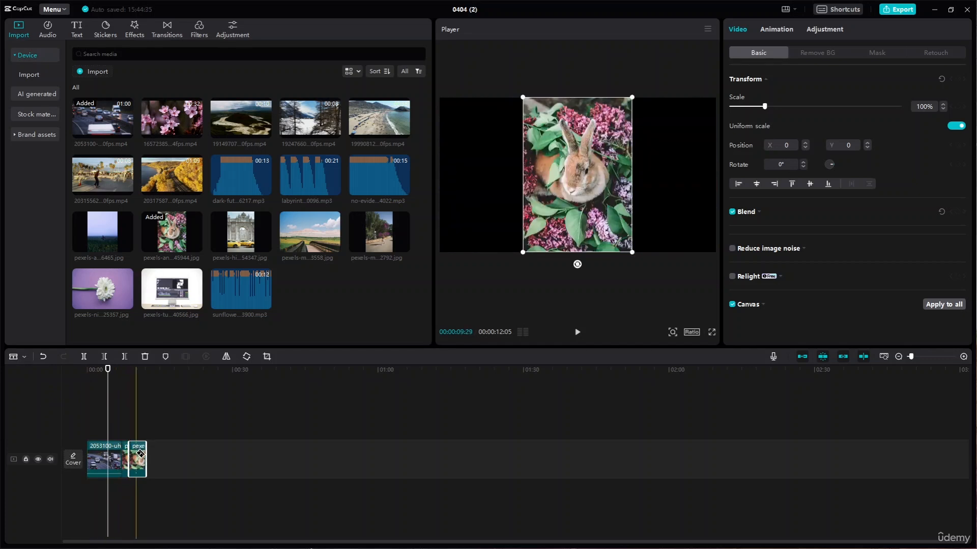
# - Switch back to the Select tool, delete the last piece of the split rabbit photo, and play the sequence
pyautogui.click(22, 361)
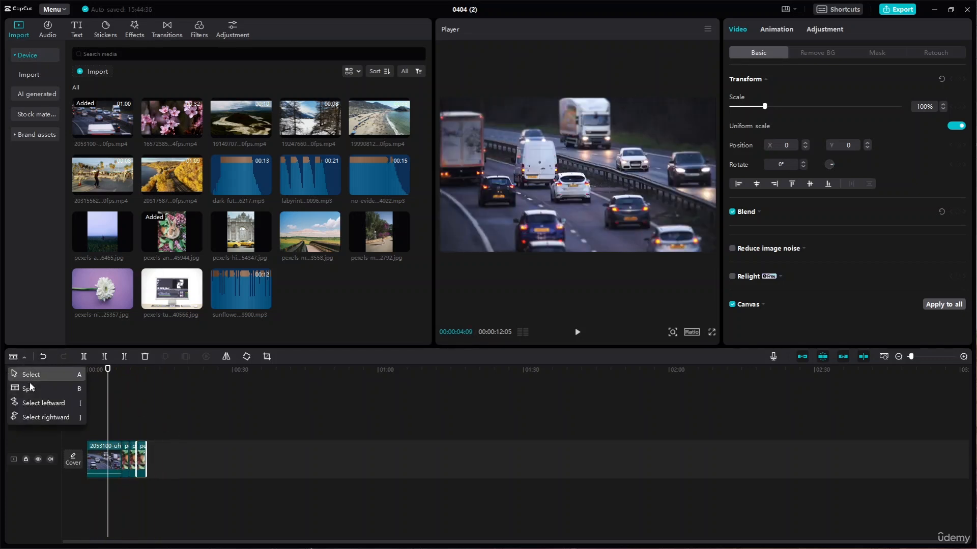
pyautogui.click(29, 376)
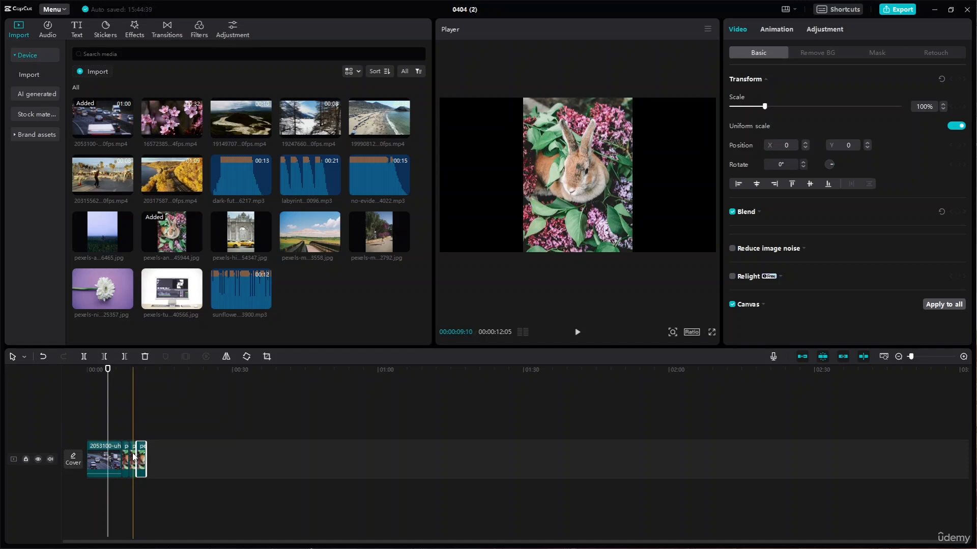
pyautogui.press('Delete')
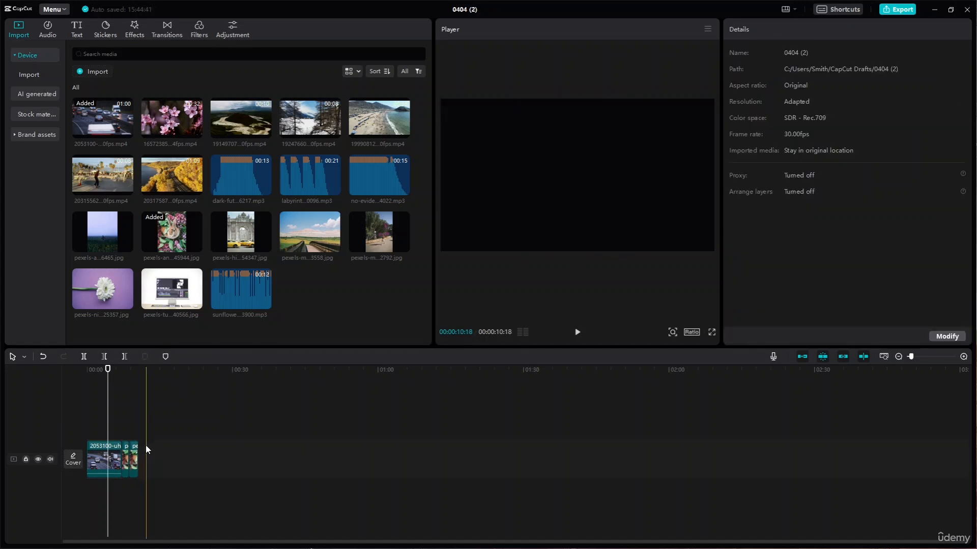
pyautogui.click(84, 380)
pyautogui.press('space')
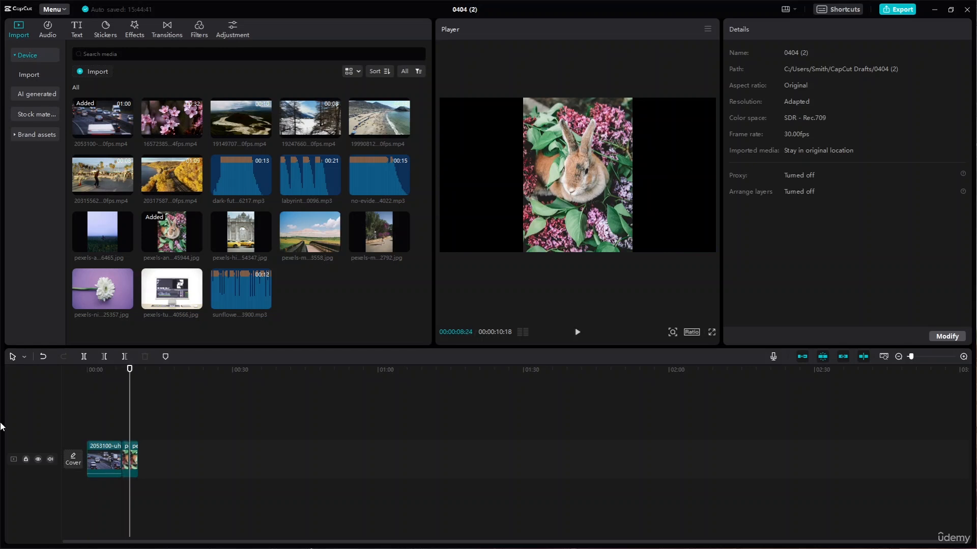
# - Move the playhead to about 2 seconds in the traffic clip and open the transitions library
pyautogui.keyDown('ctrl'); pyautogui.scroll(5, 163, 465); pyautogui.keyUp('ctrl')
pyautogui.keyDown('ctrl'); pyautogui.scroll(2, 171, 470); pyautogui.keyUp('ctrl')
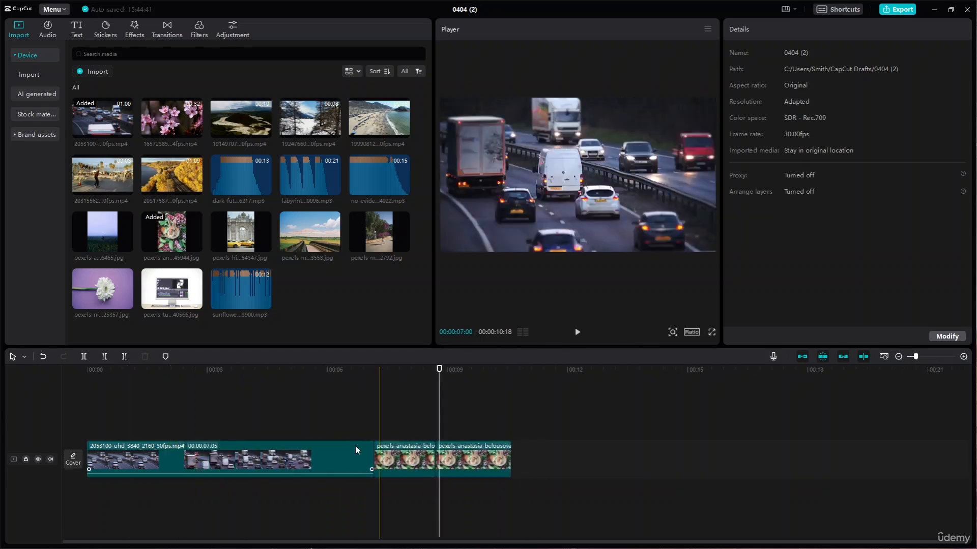
pyautogui.moveTo(439, 370); pyautogui.dragTo(168, 385)
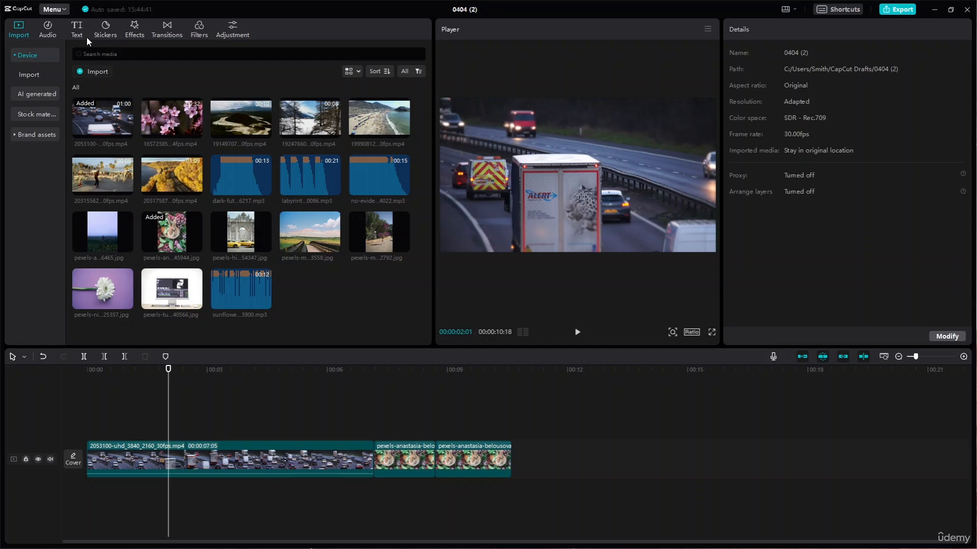
pyautogui.click(171, 34)
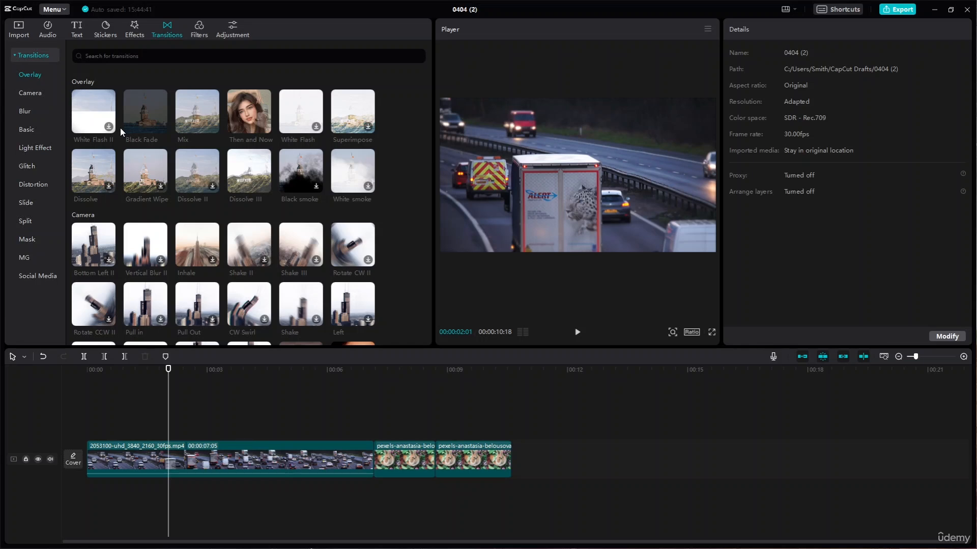
# - Download the Dissolve III transition and add it at the cut between the traffic clip and the rabbit photo
pyautogui.click(248, 182)
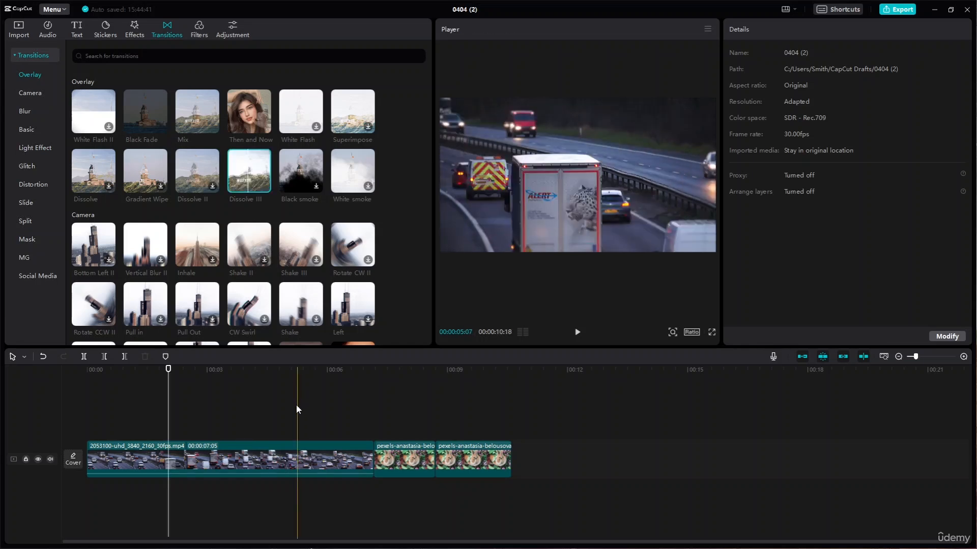
pyautogui.press('space')
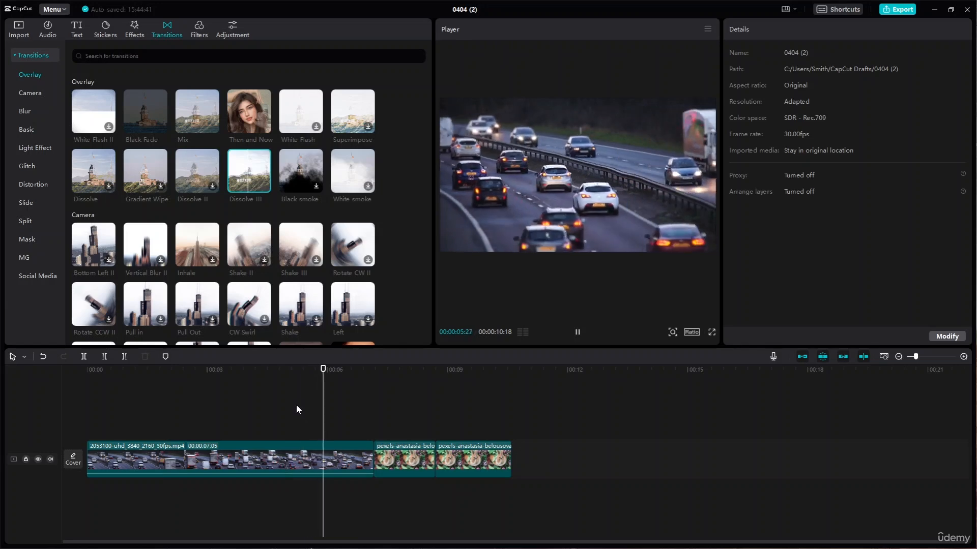
pyautogui.press('space')
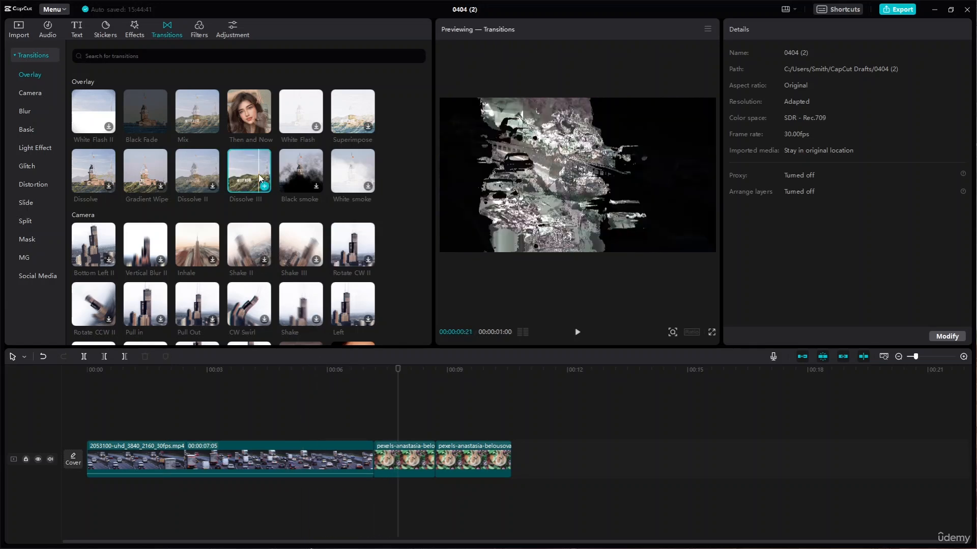
pyautogui.click(264, 186)
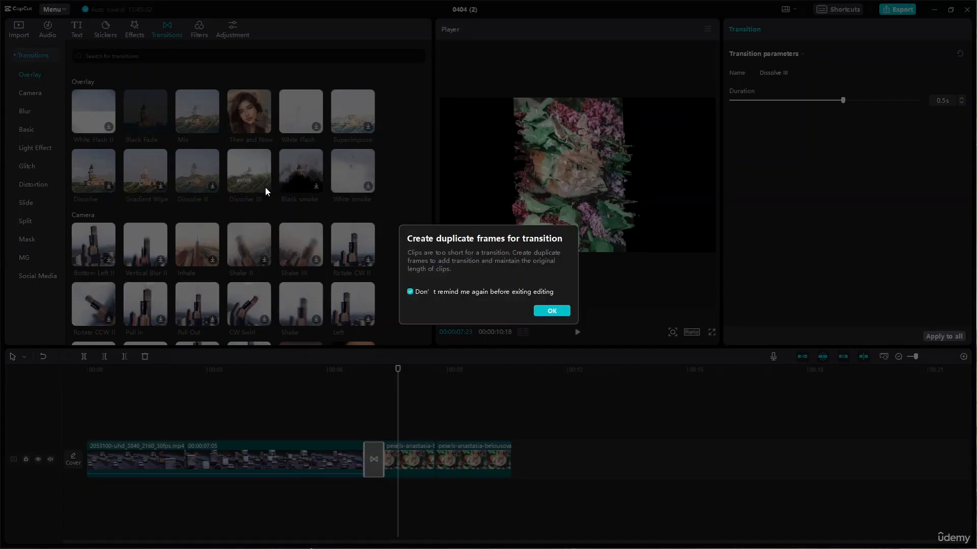
pyautogui.click(565, 314)
# - Play through the Dissolve III transition from just before the cut and delete it from the timeline
pyautogui.moveTo(387, 370); pyautogui.dragTo(335, 372)
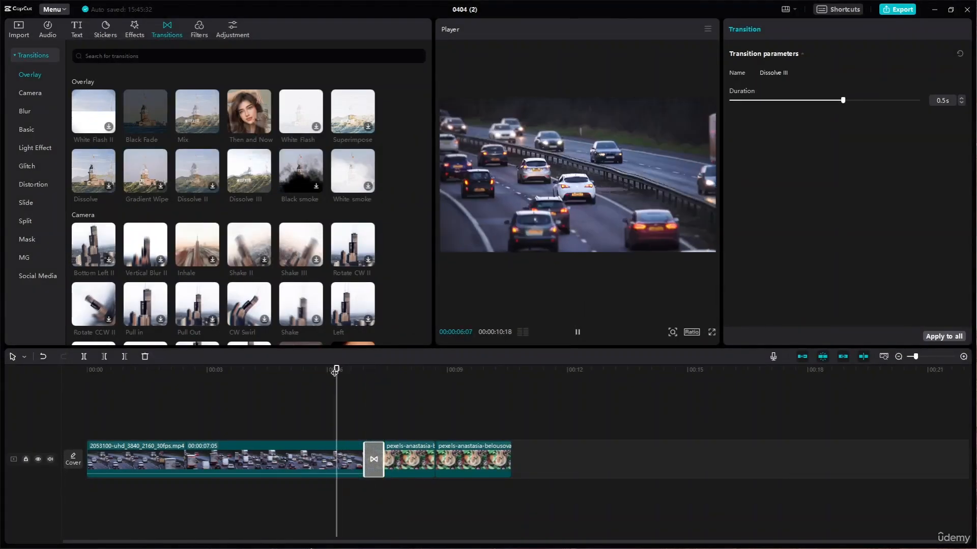
pyautogui.press('space')
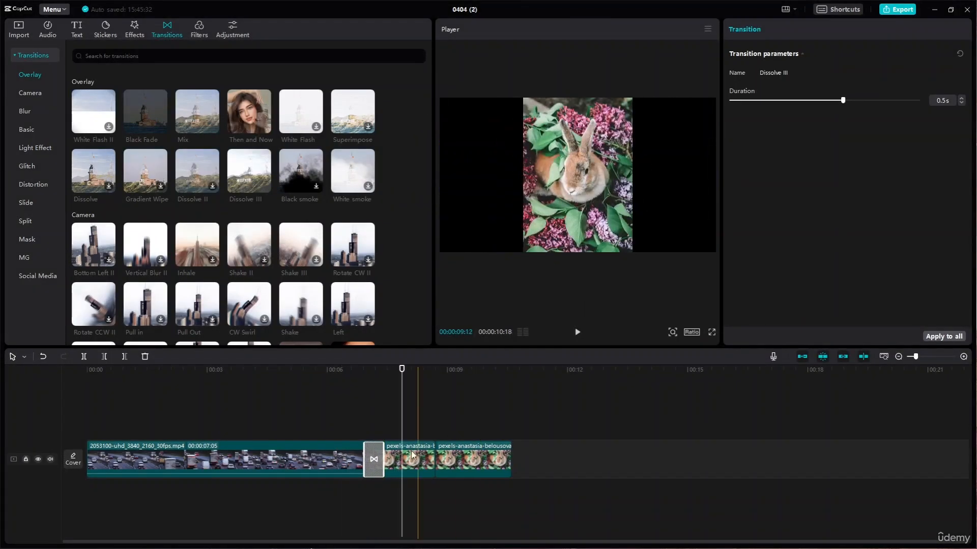
pyautogui.press('Delete')
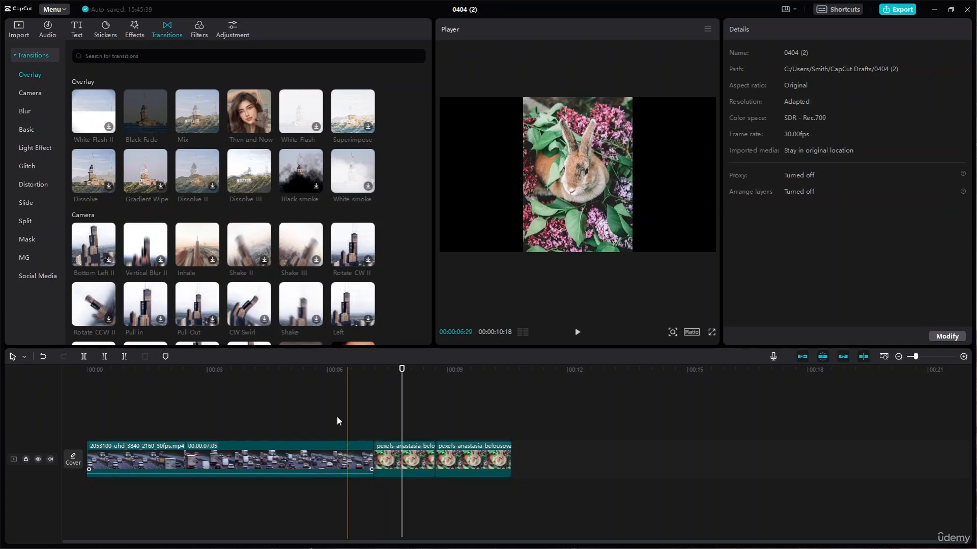
# - Browse the Overlay transitions and try out previews such as Mix, Superimpose, Dissolve II and White smoke
pyautogui.scroll(-5, 274, 242)
pyautogui.scroll(5, 229, 214)
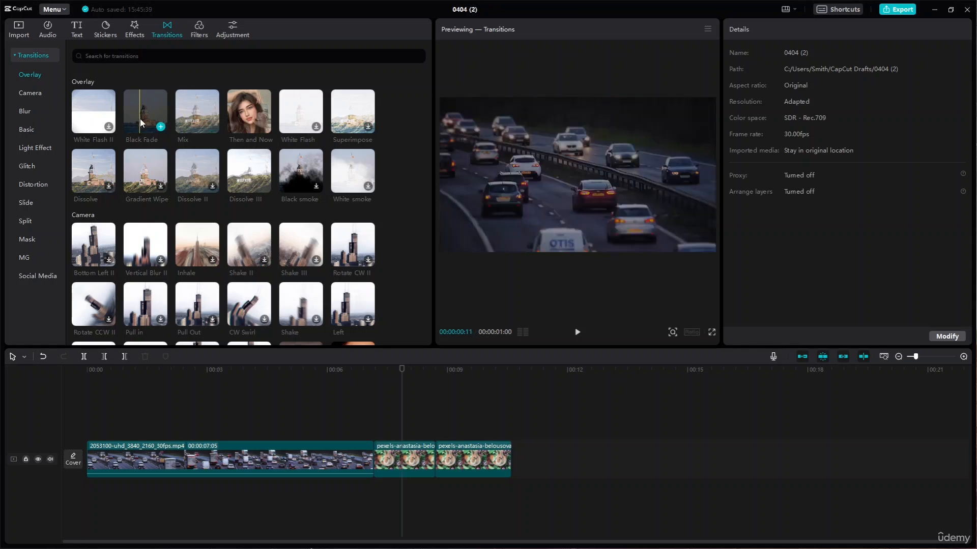
pyautogui.click(188, 111)
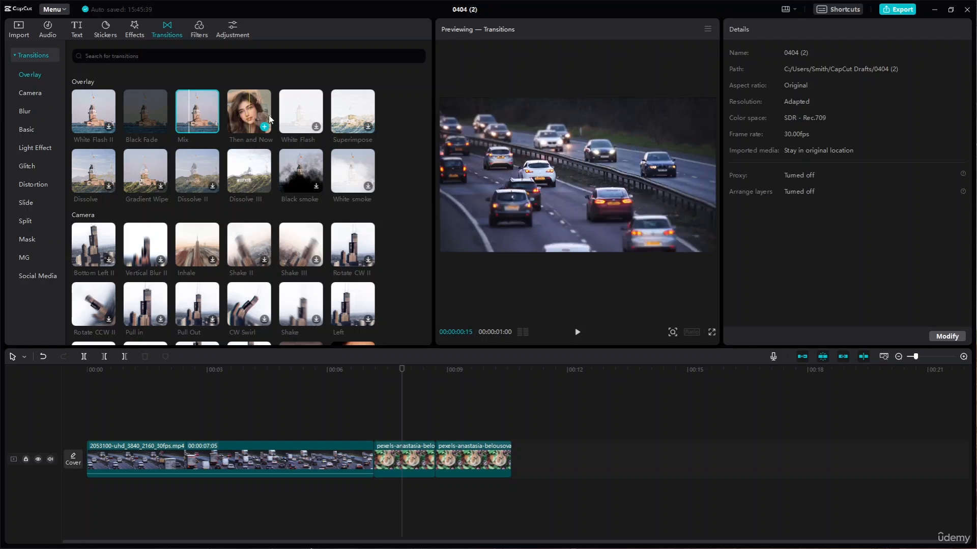
pyautogui.click(362, 110)
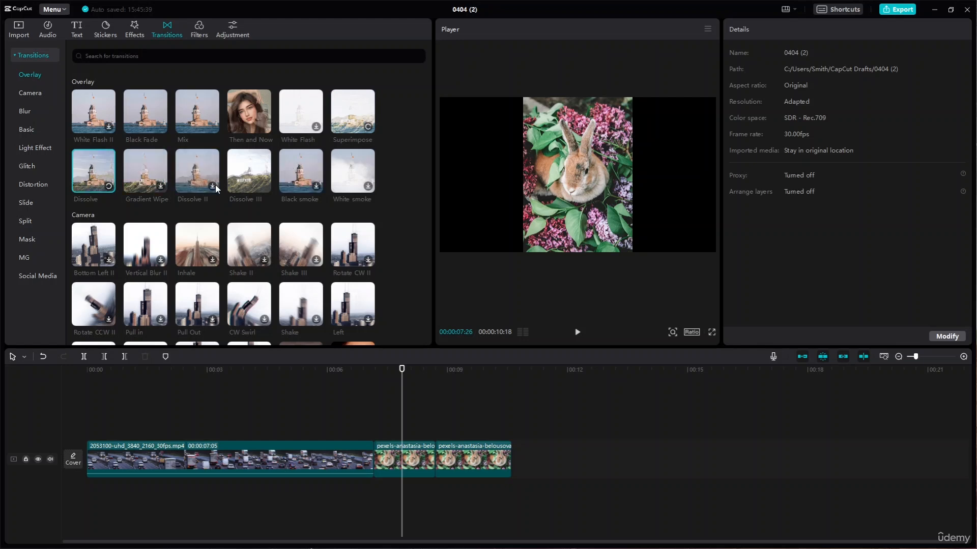
pyautogui.click(214, 185)
pyautogui.click(371, 190)
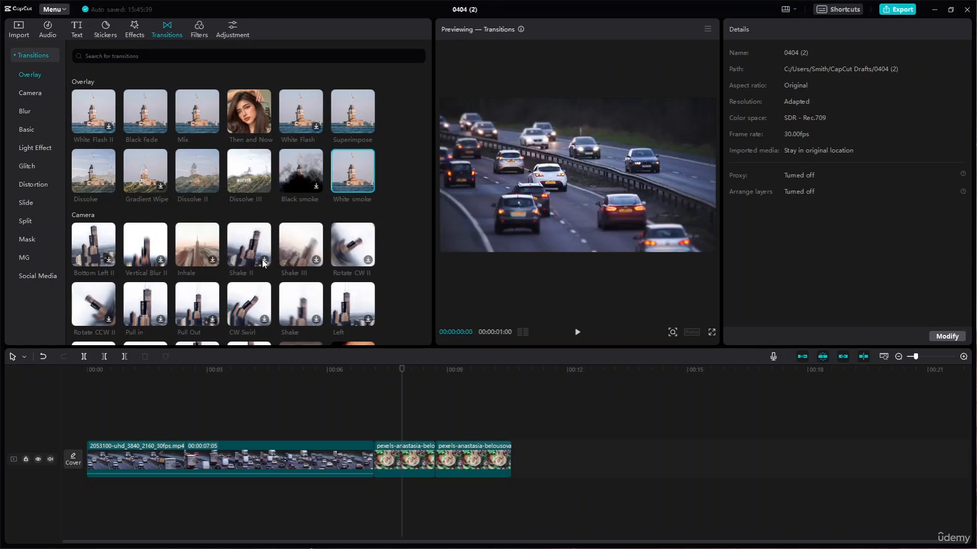
# - Add the Vertical Blur II transition between the traffic clip and the rabbit photo and play across the cut
pyautogui.click(145, 246)
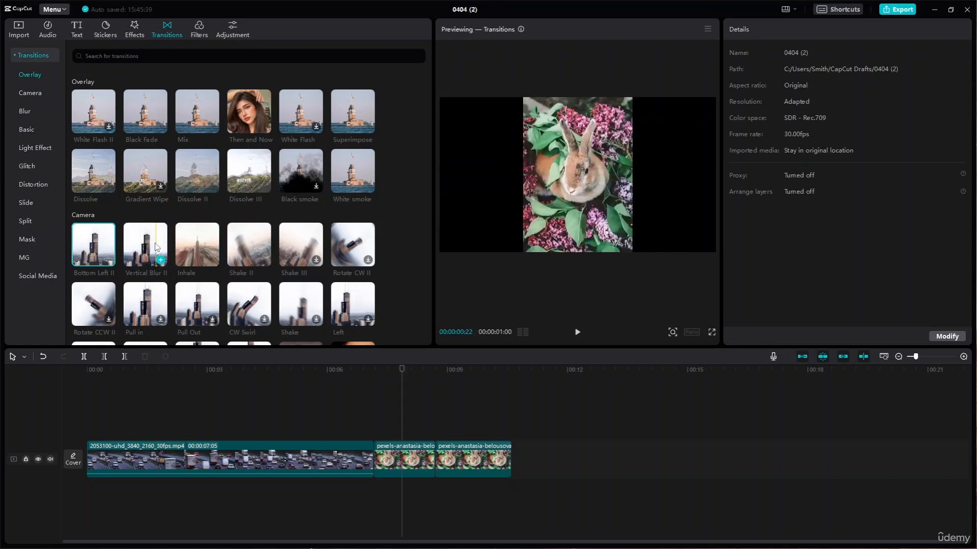
pyautogui.click(160, 260)
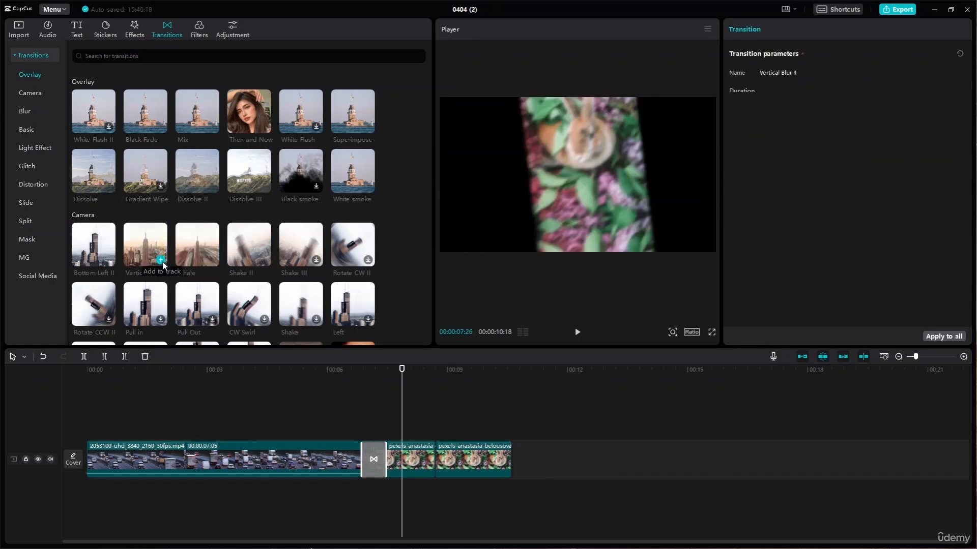
pyautogui.click(352, 368)
pyautogui.press('space')
pyautogui.press('space')
# - Replace the transition between the traffic clip and the rabbit photo with Inhale
pyautogui.click(197, 245)
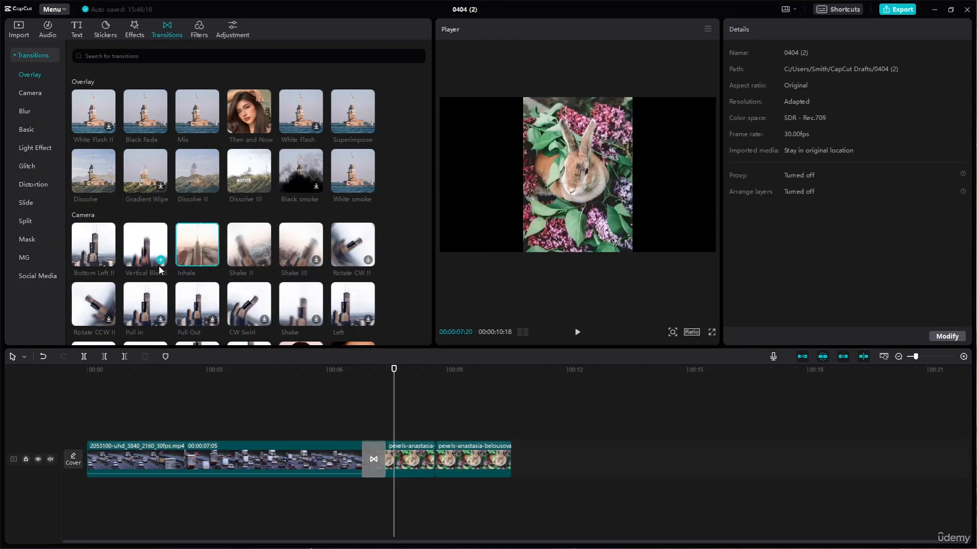
pyautogui.click(212, 260)
pyautogui.click(374, 370)
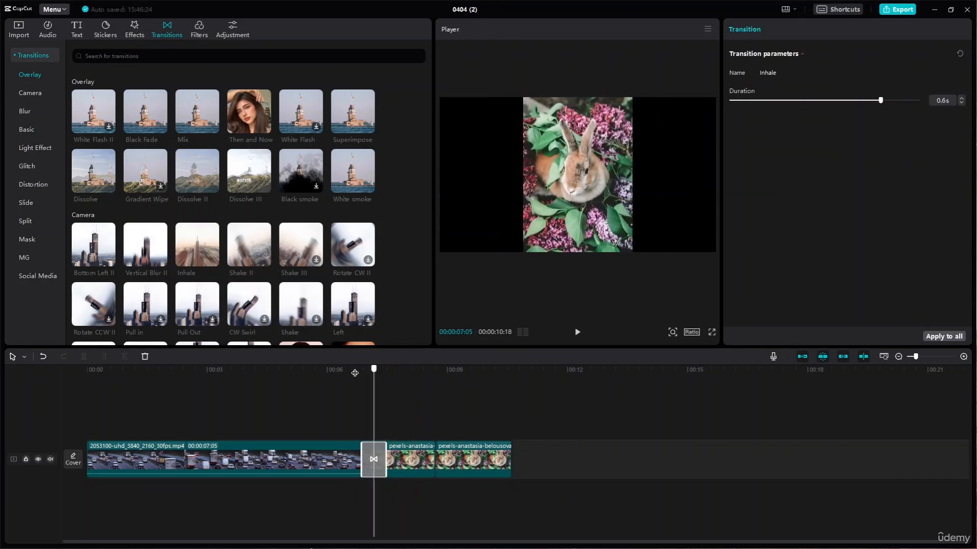
# - Play through the Inhale transition from just before the cut and delete it from the timeline
pyautogui.click(336, 370)
pyautogui.press('space')
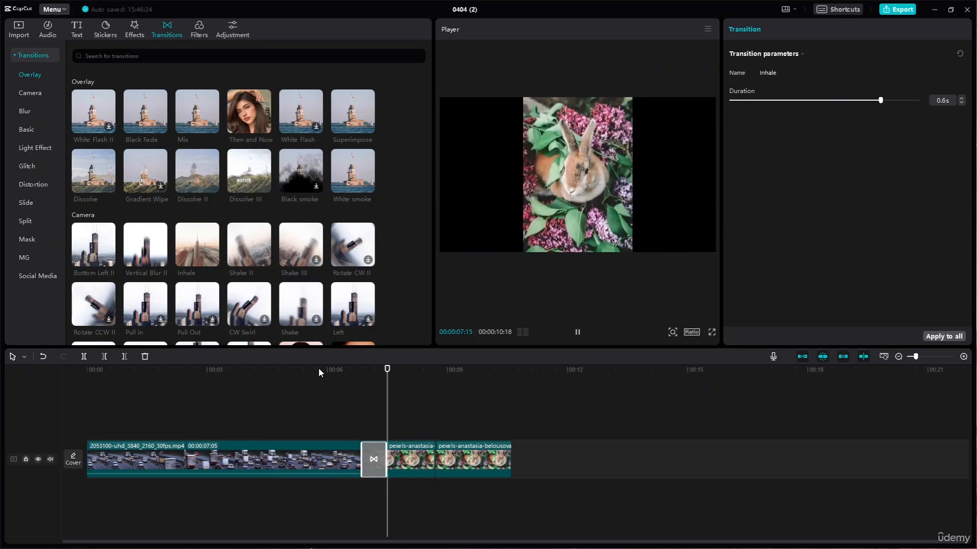
pyautogui.press('space')
pyautogui.press('Delete')
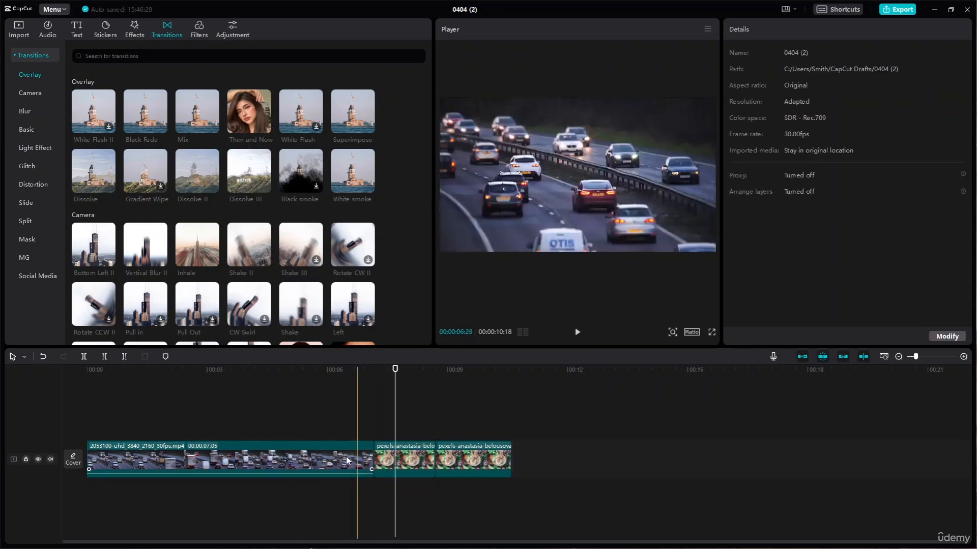
# - Try out the Shake II transition between the traffic clip and the rabbit photo and remove it after playback
pyautogui.click(264, 260)
pyautogui.click(342, 368)
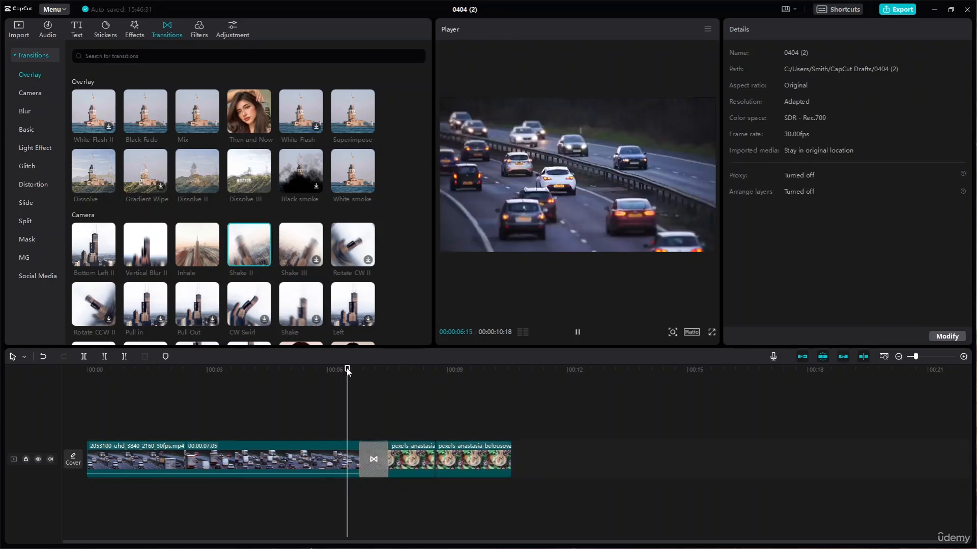
pyautogui.click(382, 459)
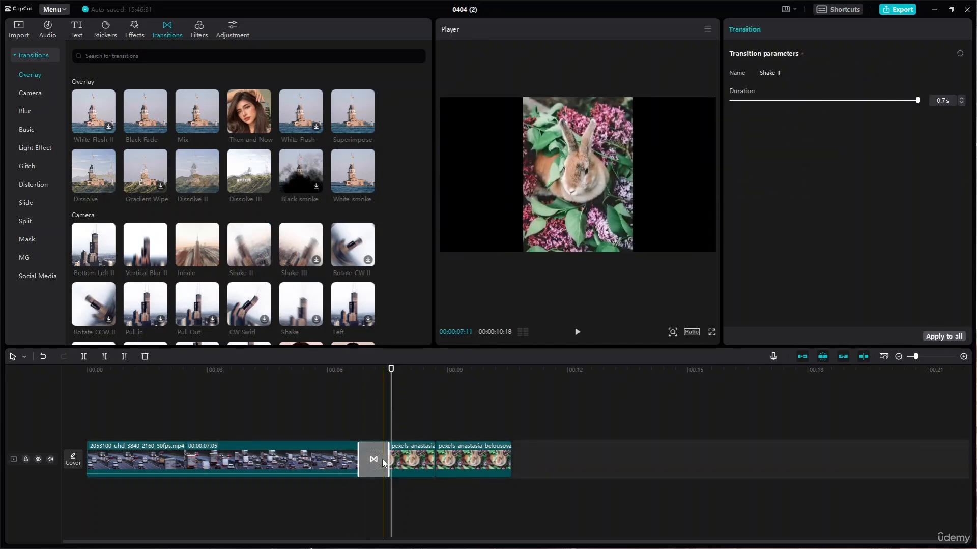
pyautogui.press('Delete')
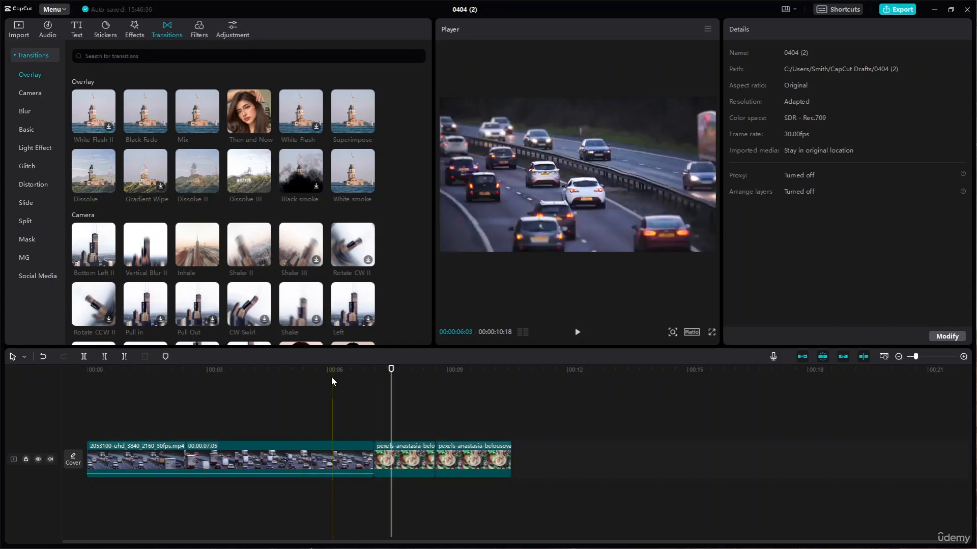
# - Add the Bottom Left transition from the Camera category between the traffic clip and the rabbit photo and play it
pyautogui.scroll(-3, 163, 200)
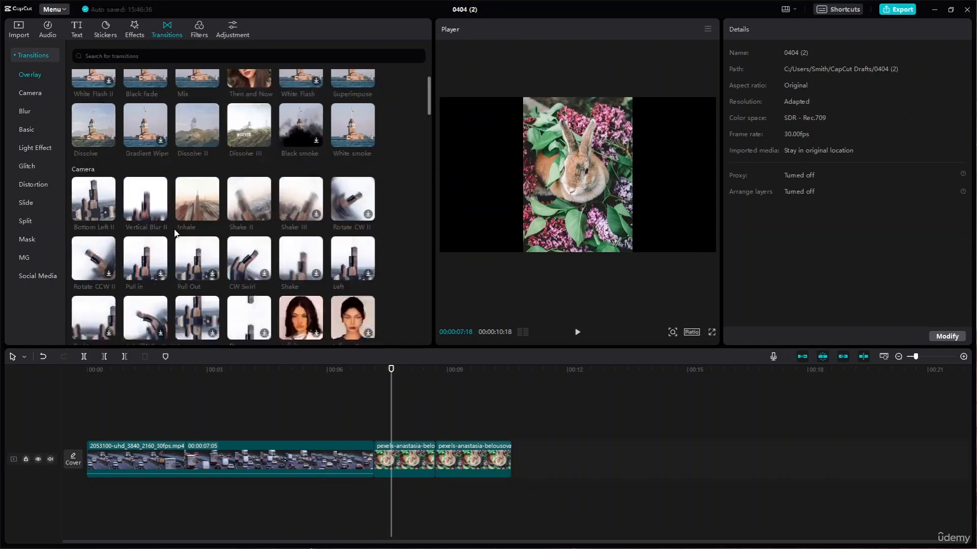
pyautogui.scroll(2, 252, 181)
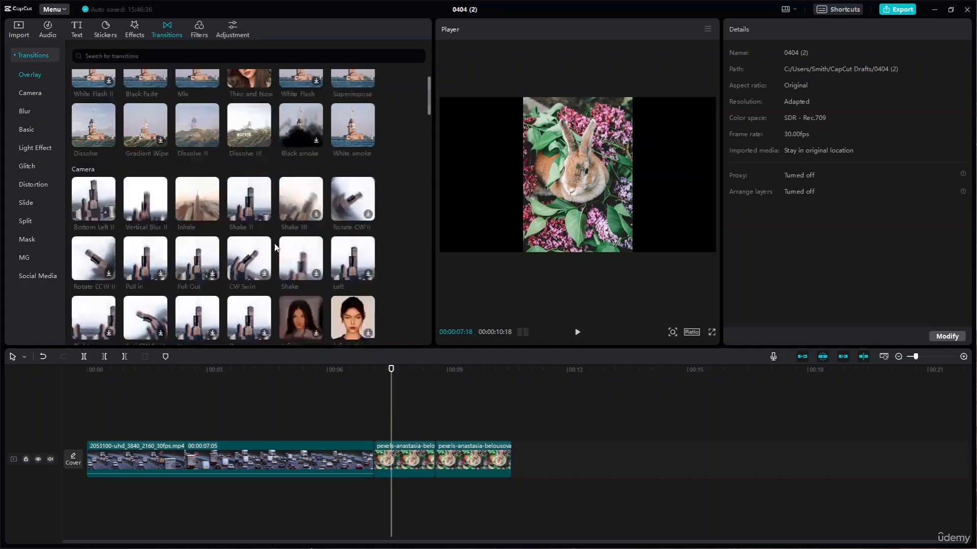
pyautogui.scroll(-3, 178, 221)
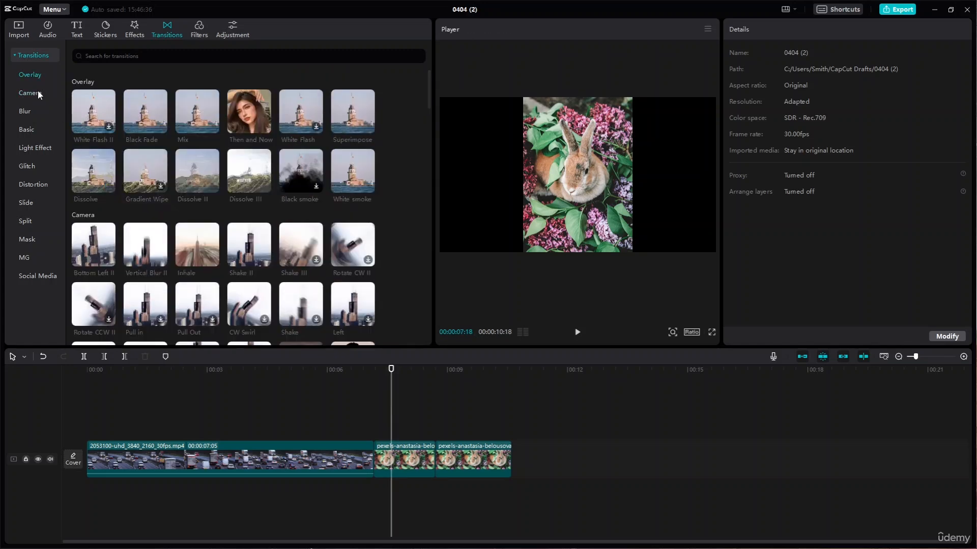
pyautogui.click(38, 92)
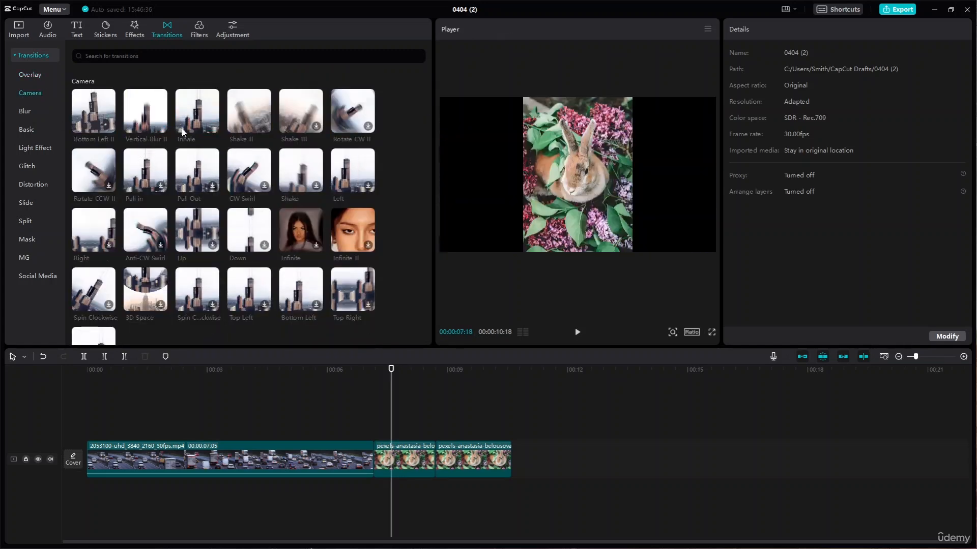
pyautogui.scroll(-1, 182, 133)
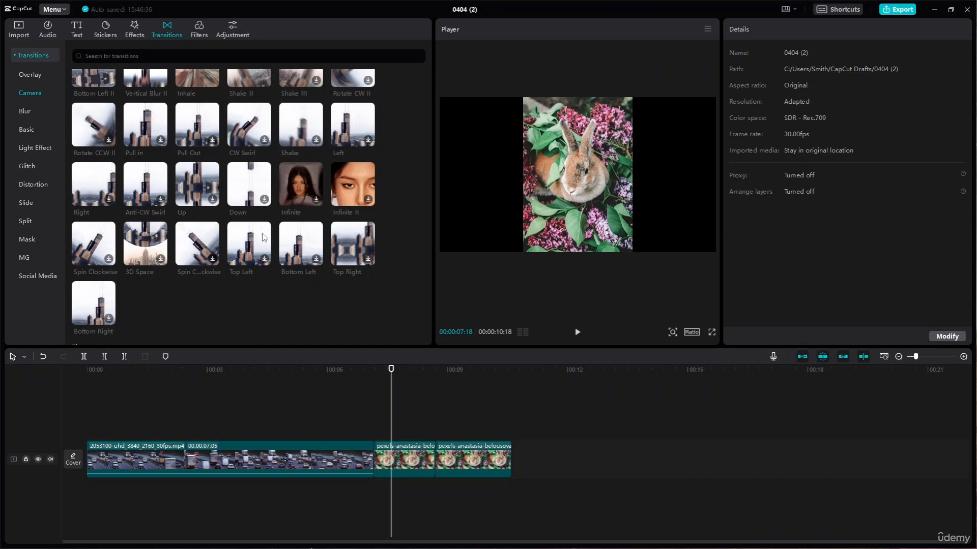
pyautogui.click(319, 259)
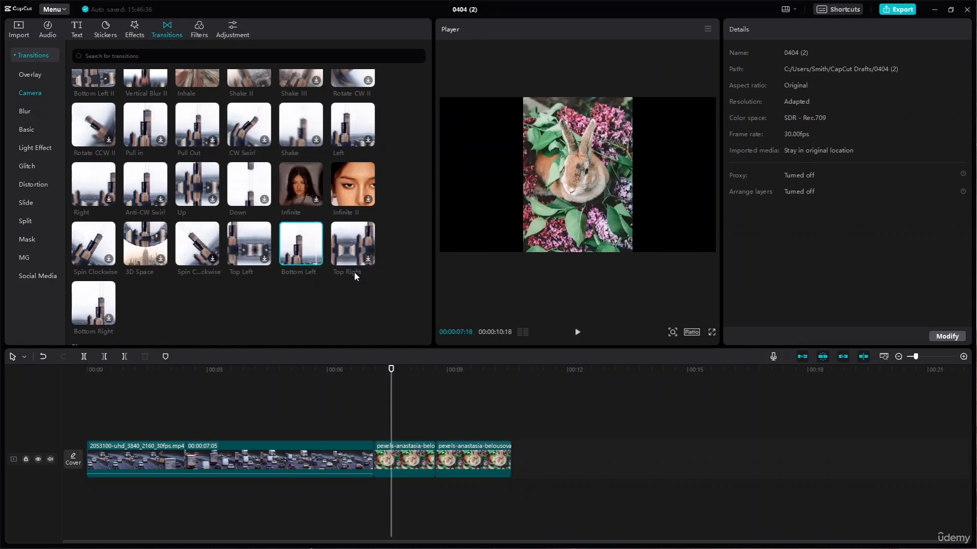
pyautogui.click(317, 259)
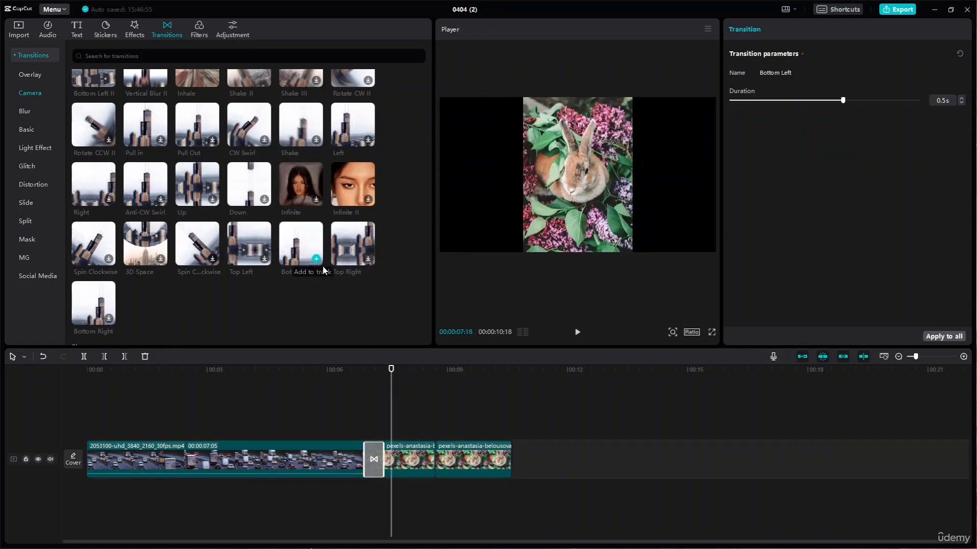
pyautogui.click(353, 370)
pyautogui.press('space')
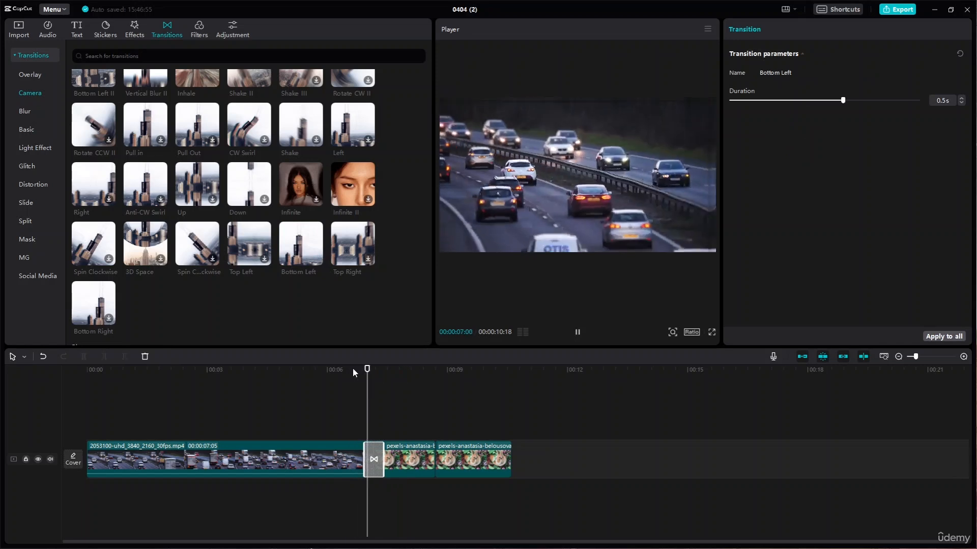
pyautogui.press('space')
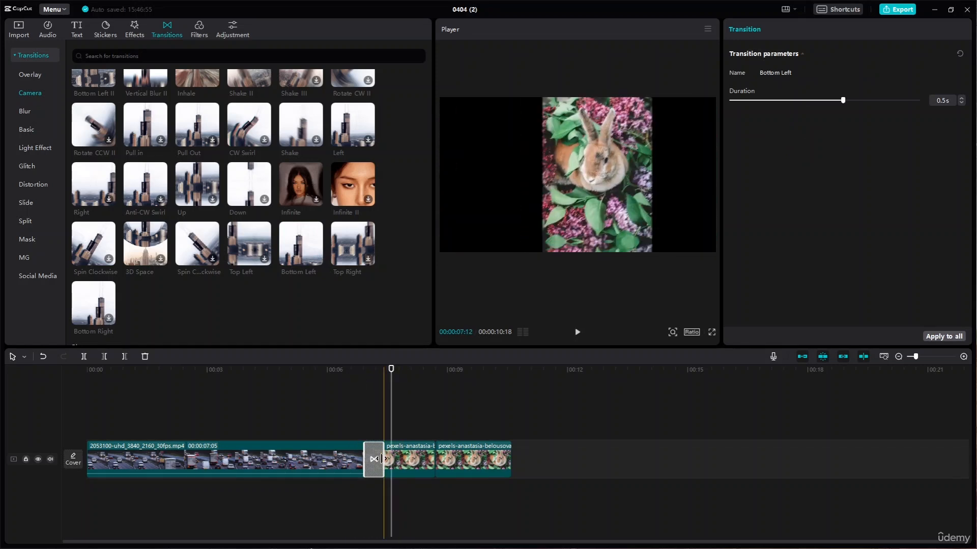
# - Lengthen the Bottom Left transition to 0.7 s and play across the cut to check it
pyautogui.moveTo(384, 459); pyautogui.dragTo(413, 460)
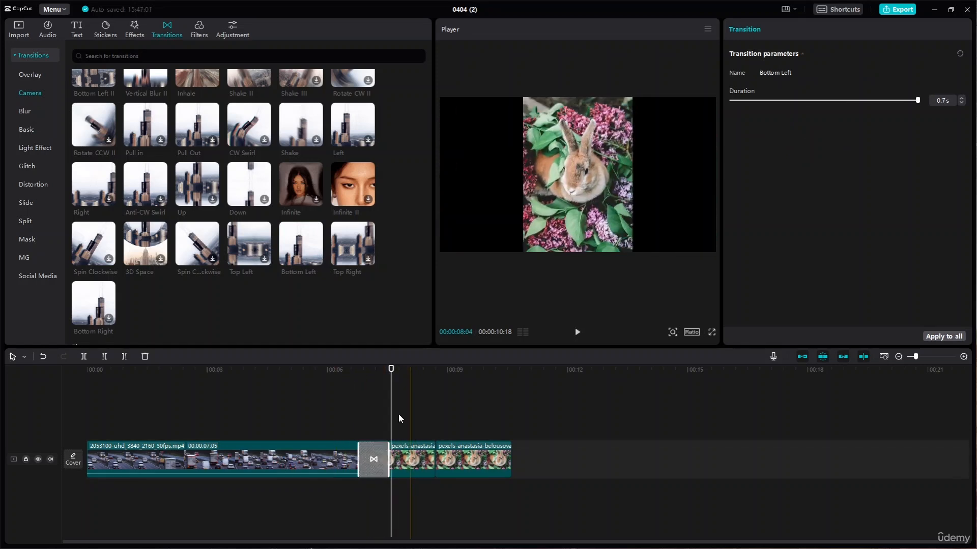
pyautogui.click(336, 371)
pyautogui.press('space')
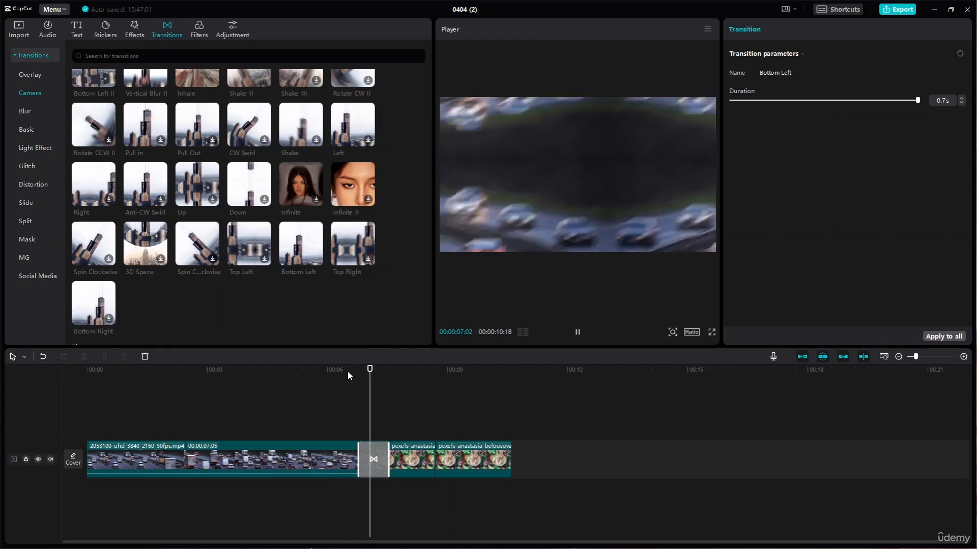
pyautogui.press('space')
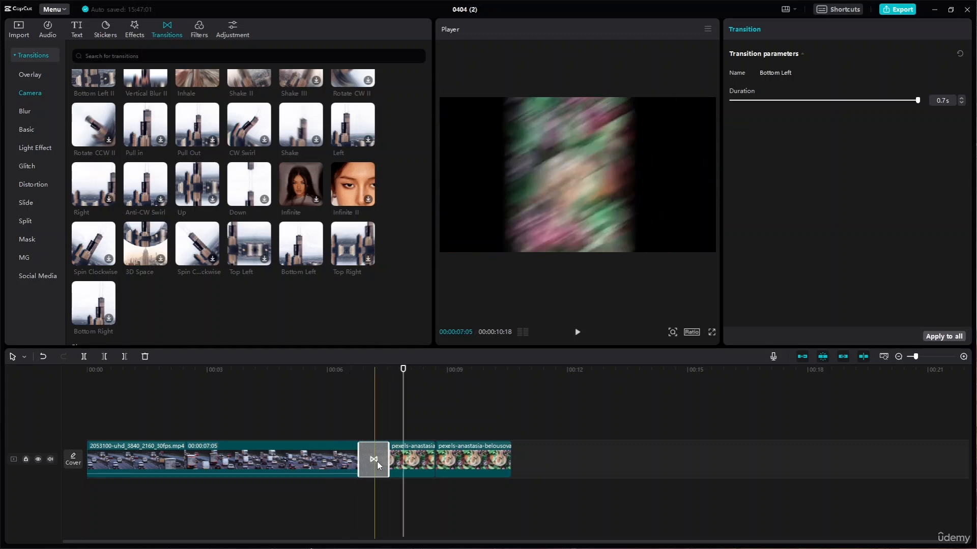
# - Remove the Bottom Left transition and add Bottom Right from the Camera category between the traffic clip and the rabbit photo
pyautogui.click(343, 390)
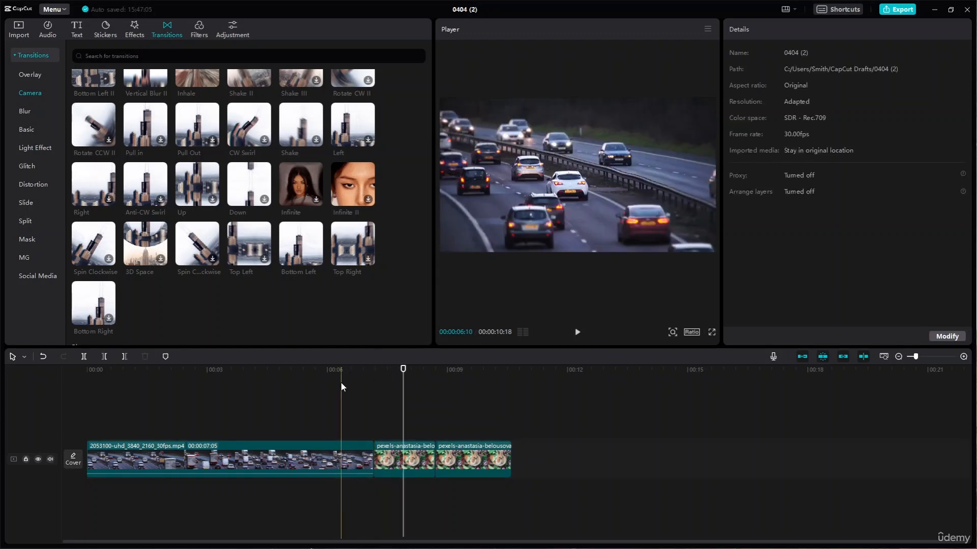
pyautogui.click(108, 321)
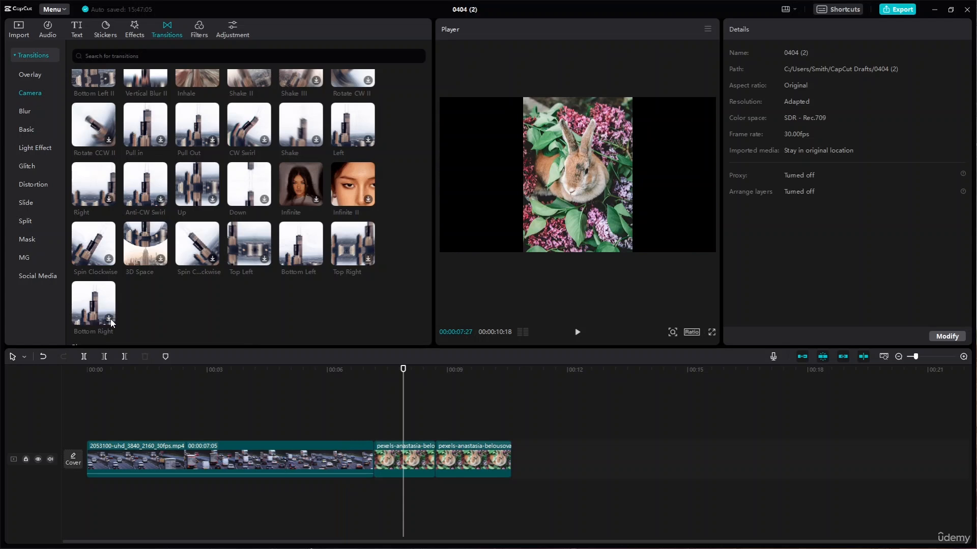
pyautogui.click(108, 322)
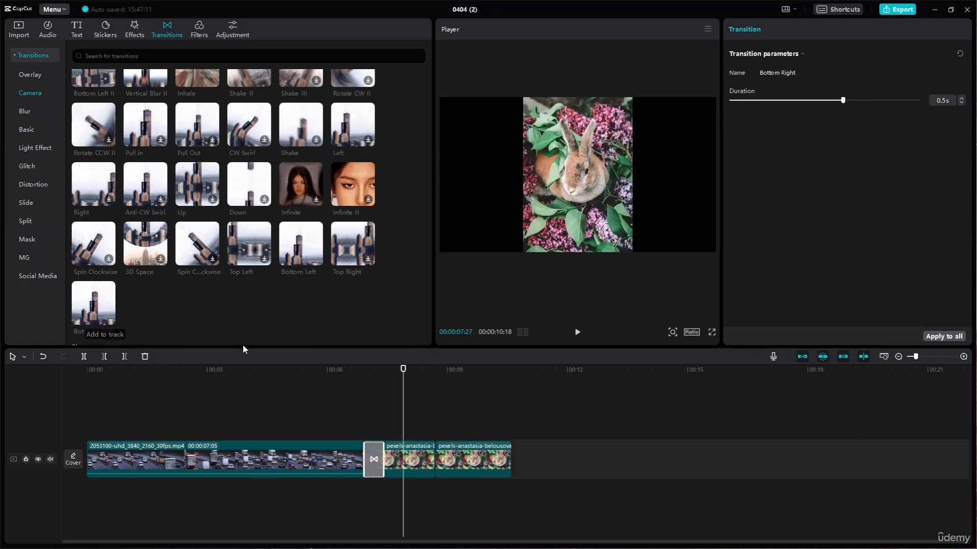
# - Shorten the Bottom Right transition to 0.2 s, play it from just before the cut and delete it
pyautogui.moveTo(403, 369); pyautogui.dragTo(382, 372)
pyautogui.moveTo(366, 459); pyautogui.dragTo(372, 459)
pyautogui.moveTo(381, 375); pyautogui.dragTo(359, 376)
pyautogui.press('space')
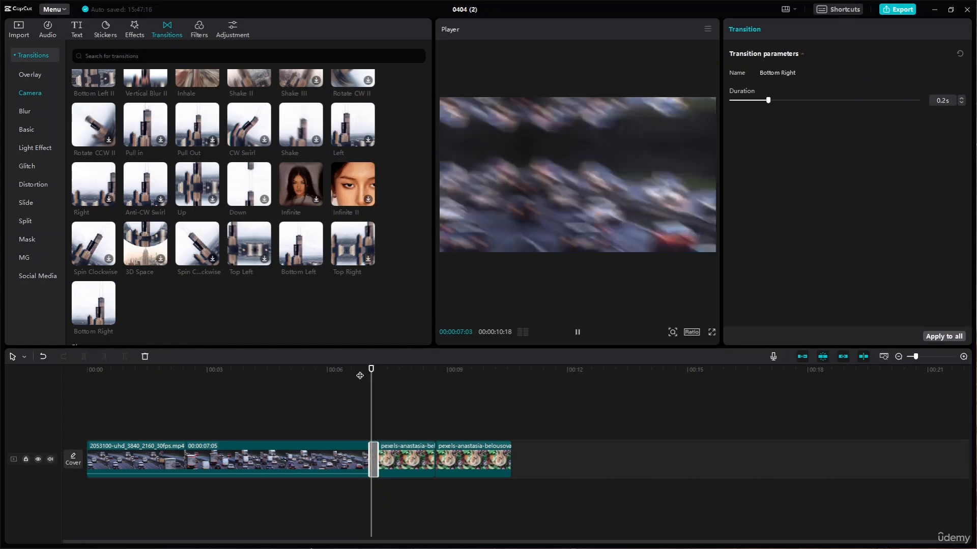
pyautogui.press('space')
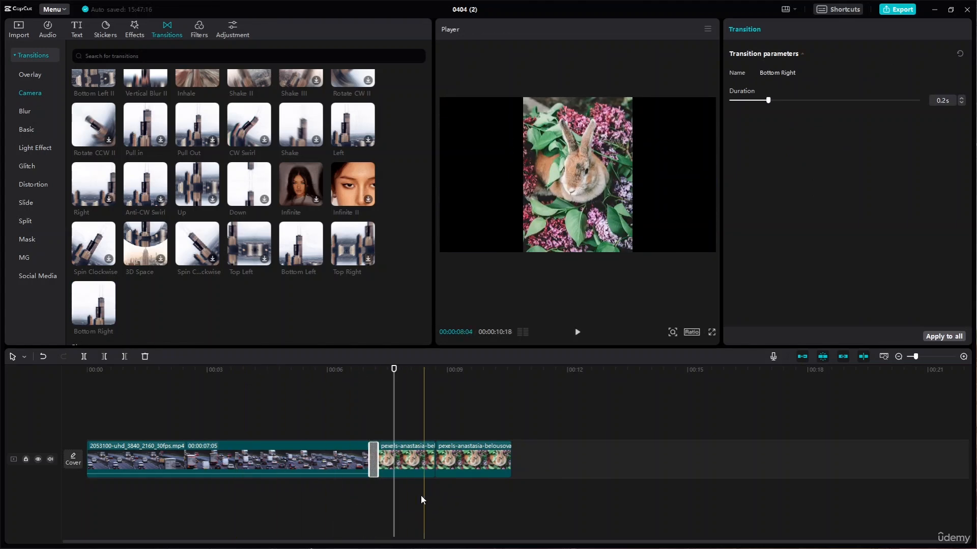
pyautogui.press('Delete')
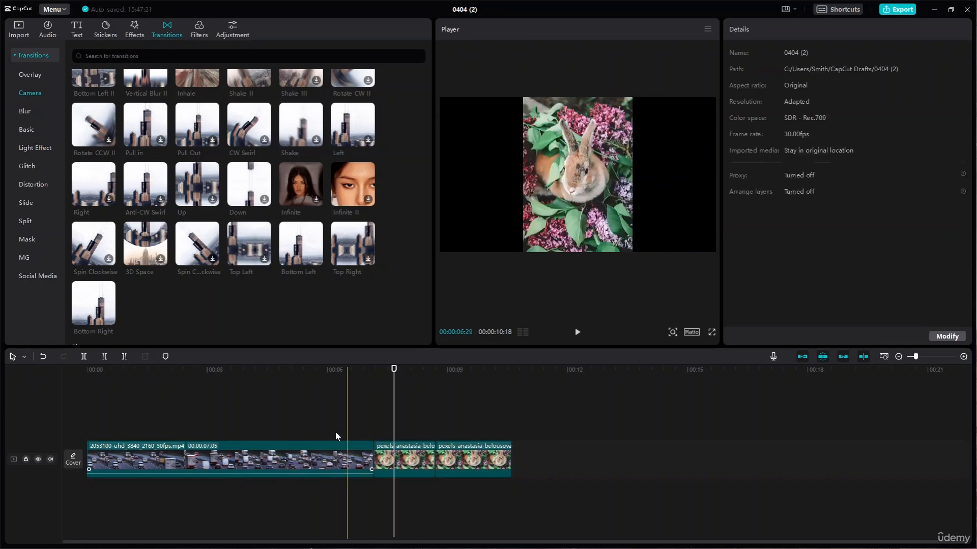
# - Add the Blur transition from the Blur category between the traffic clip and the rabbit photo and play it
pyautogui.click(23, 112)
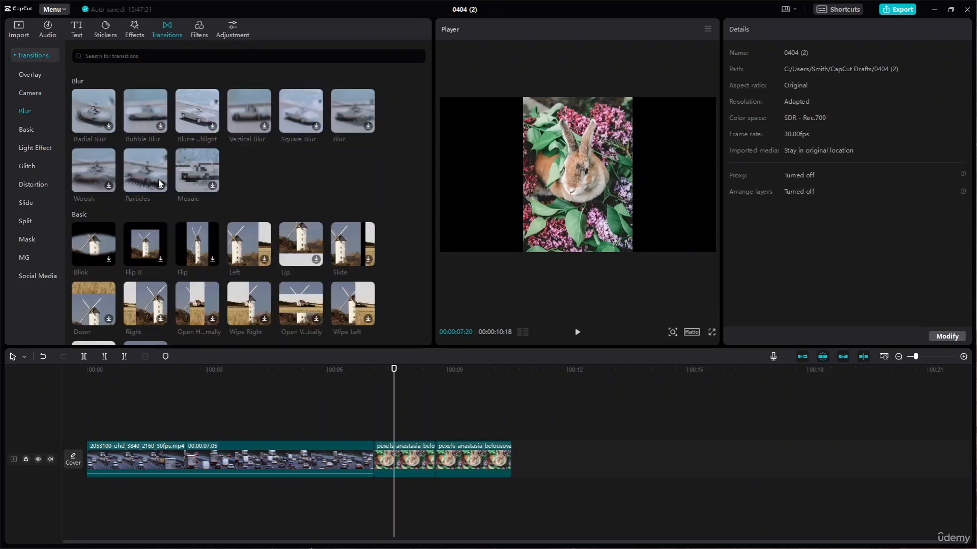
pyautogui.click(368, 126)
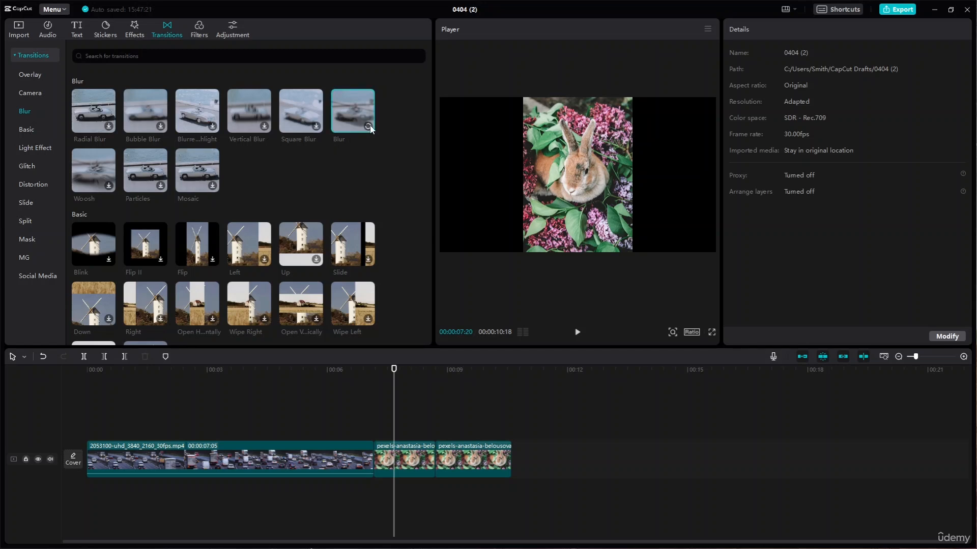
pyautogui.click(369, 125)
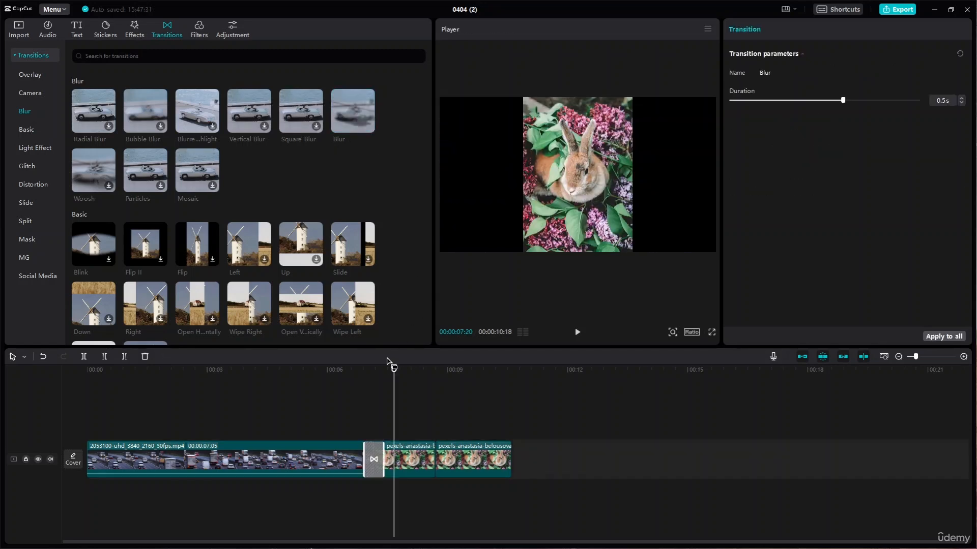
pyautogui.click(352, 372)
pyautogui.press('space')
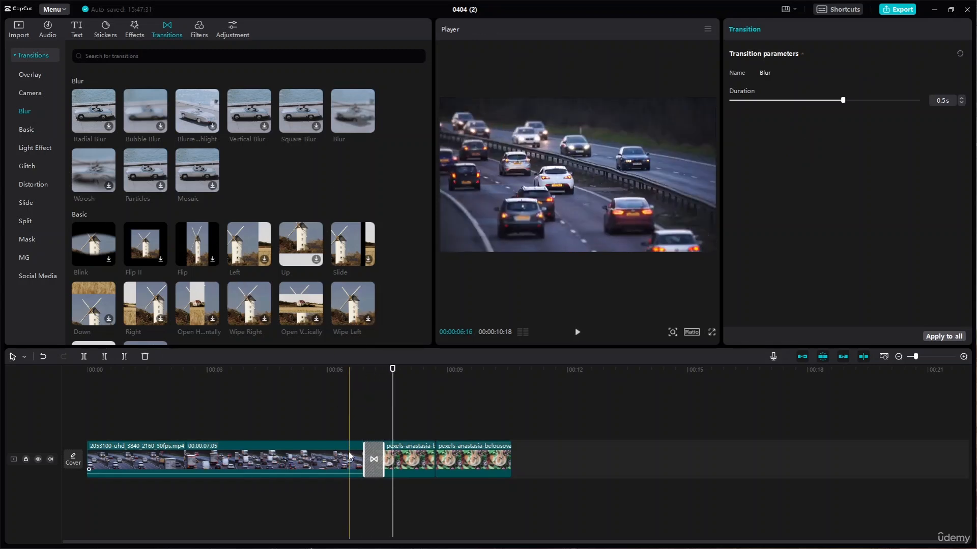
# - Download Open Vertically and Down from the Basic category and replace the Blur transition with Open Vertically
pyautogui.click(29, 130)
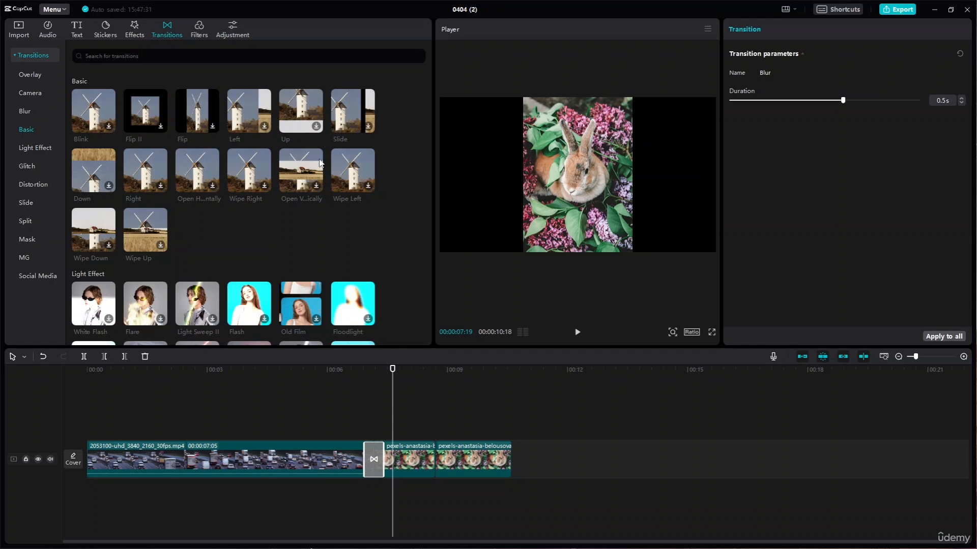
pyautogui.click(319, 190)
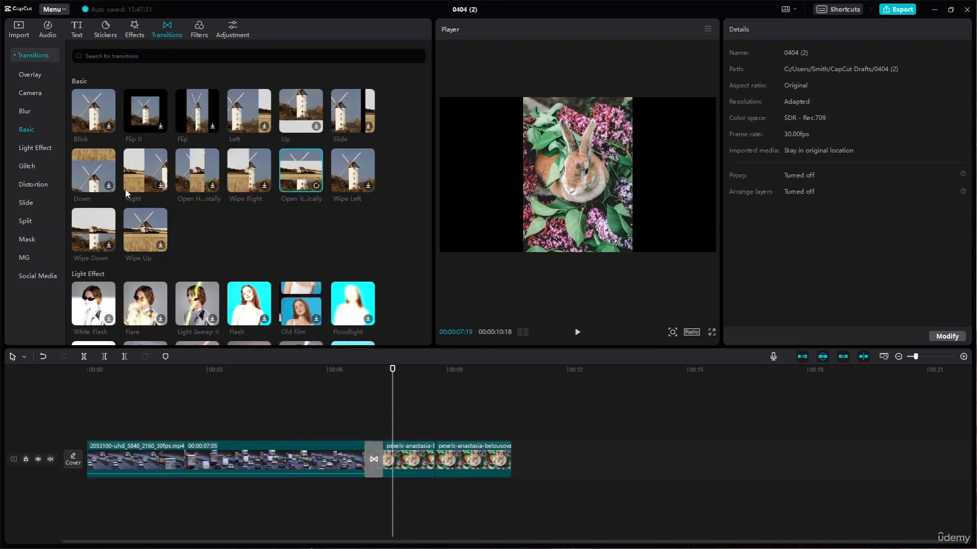
pyautogui.click(110, 186)
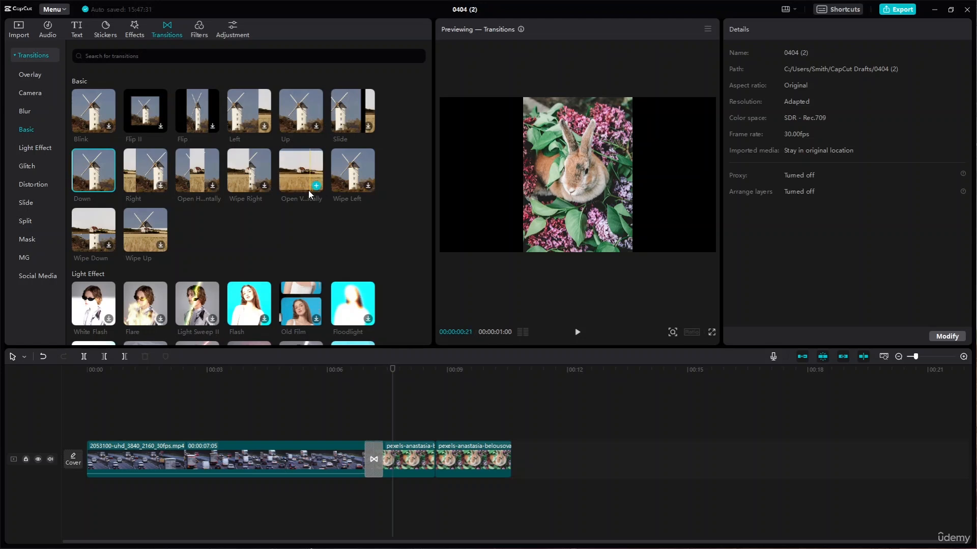
pyautogui.click(316, 185)
# - Play the Open Vertically transition from just before the cut and delete it from the timeline
pyautogui.click(380, 370)
pyautogui.moveTo(380, 372); pyautogui.dragTo(352, 372)
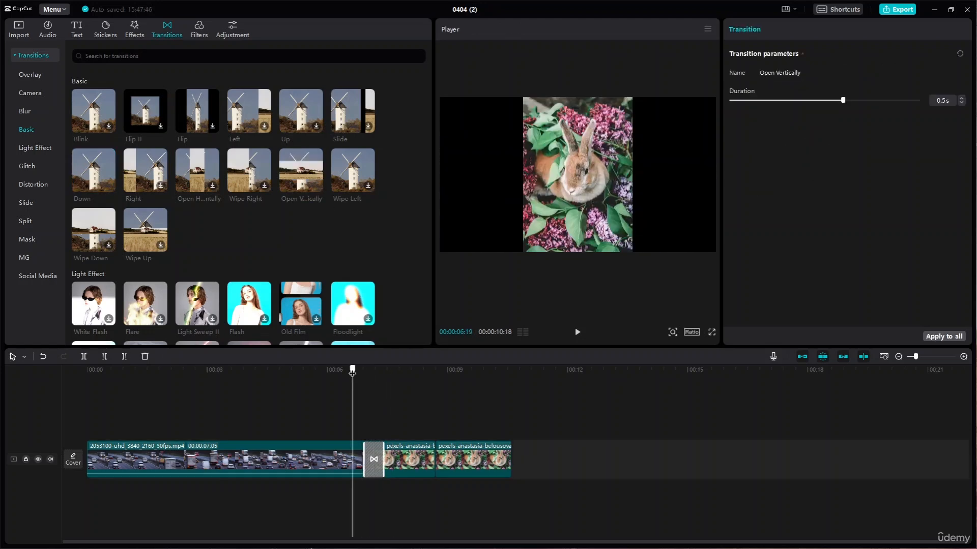
pyautogui.press('space')
pyautogui.press('space')
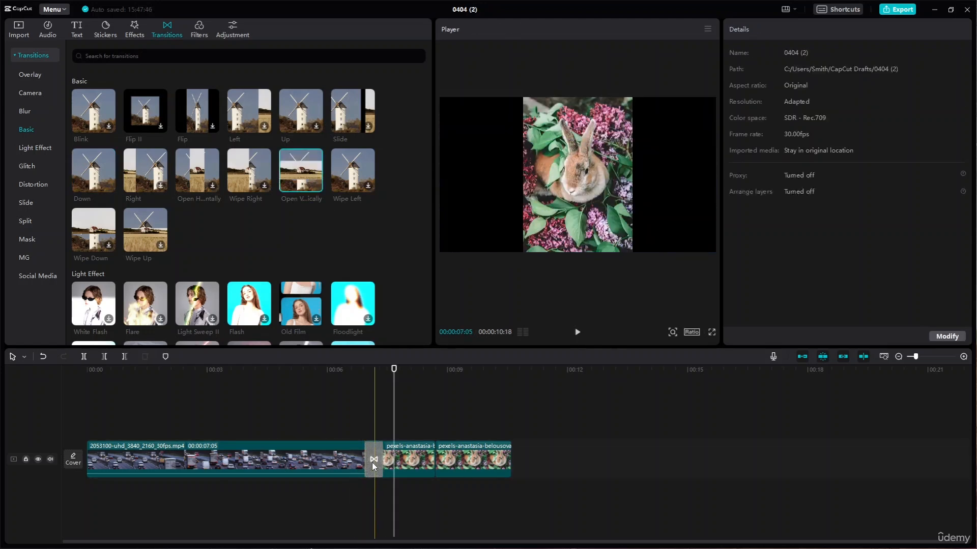
pyautogui.click(370, 464)
pyautogui.press('Delete')
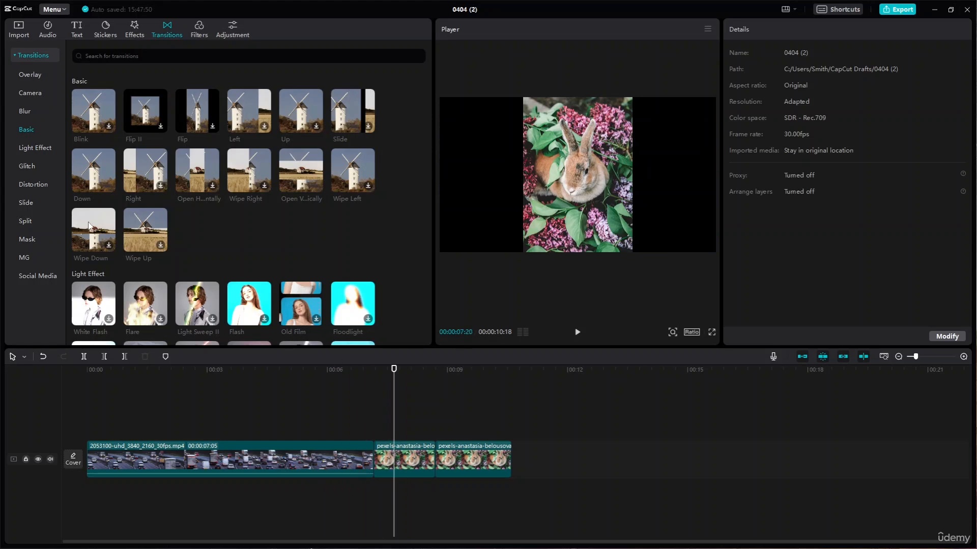
# - Add the Down transition between the traffic clip and the rabbit photo and play across the cut
pyautogui.click(109, 185)
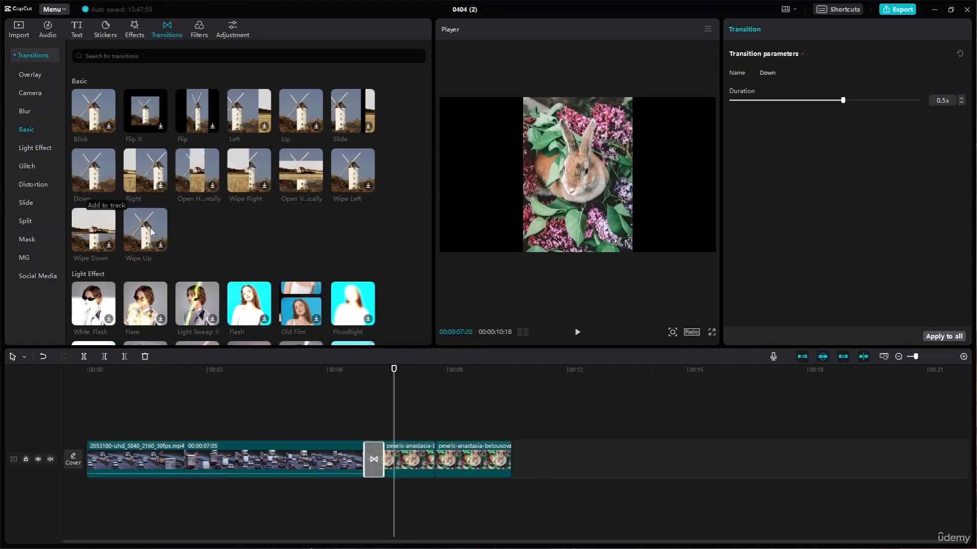
pyautogui.click(351, 374)
pyautogui.press('space')
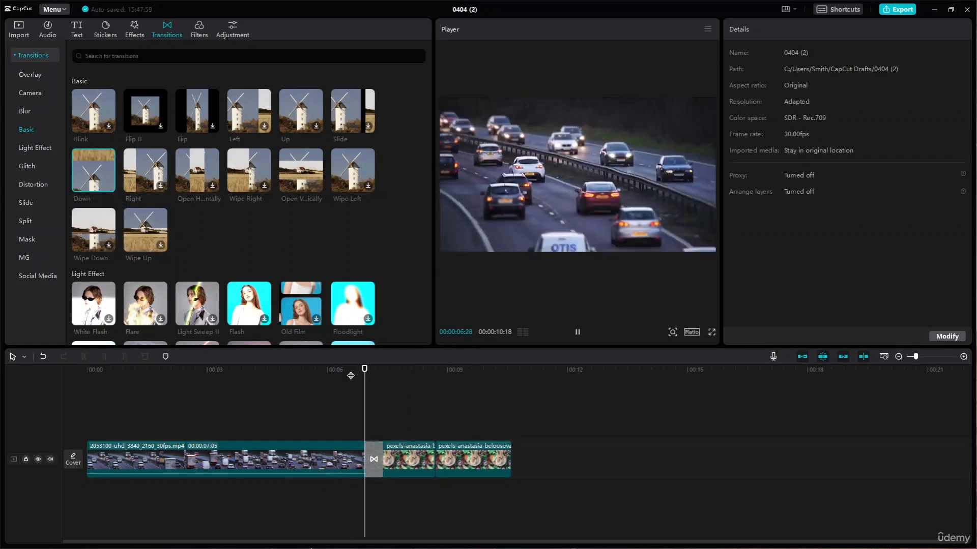
pyautogui.press('space')
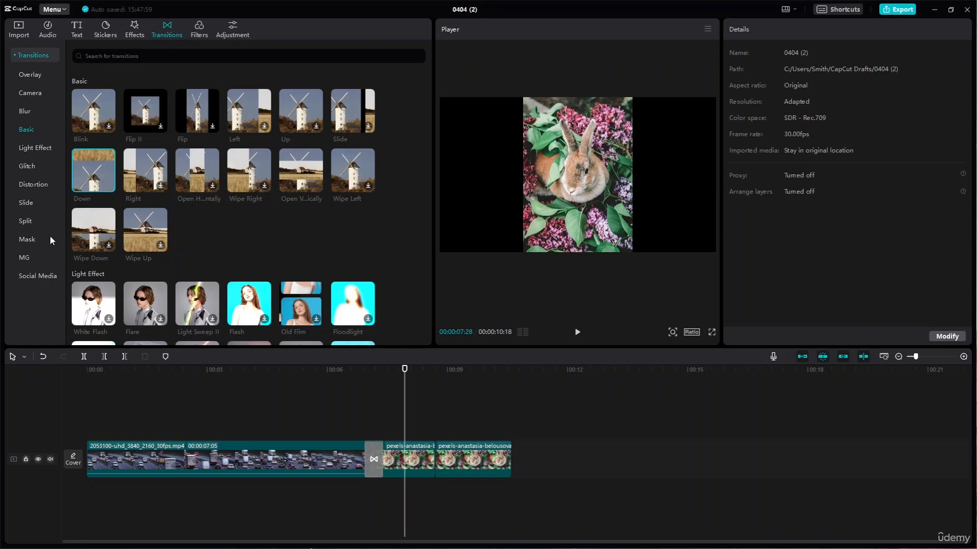
# - Replace the Down transition with White Flash from the Light Effect category and play the cut, also downloading Burn II
pyautogui.click(33, 151)
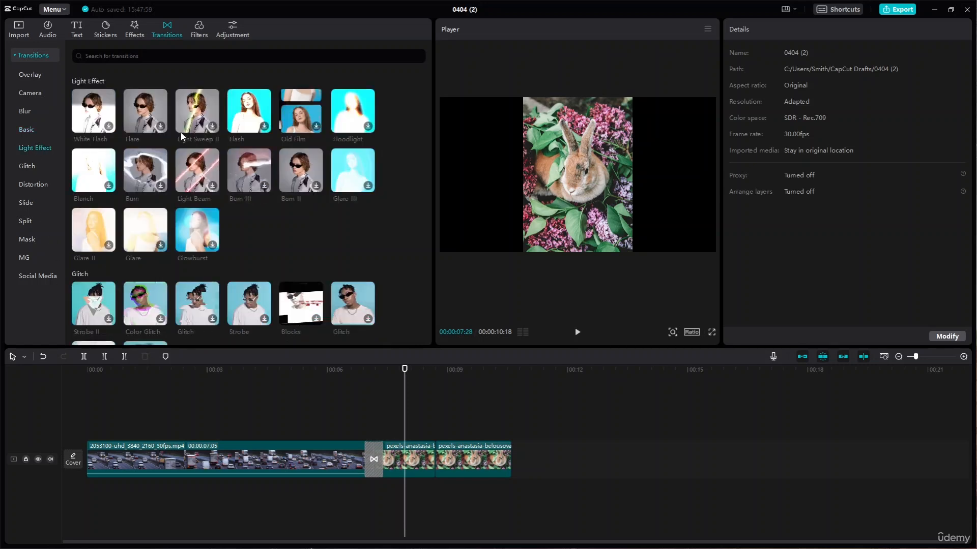
pyautogui.click(109, 125)
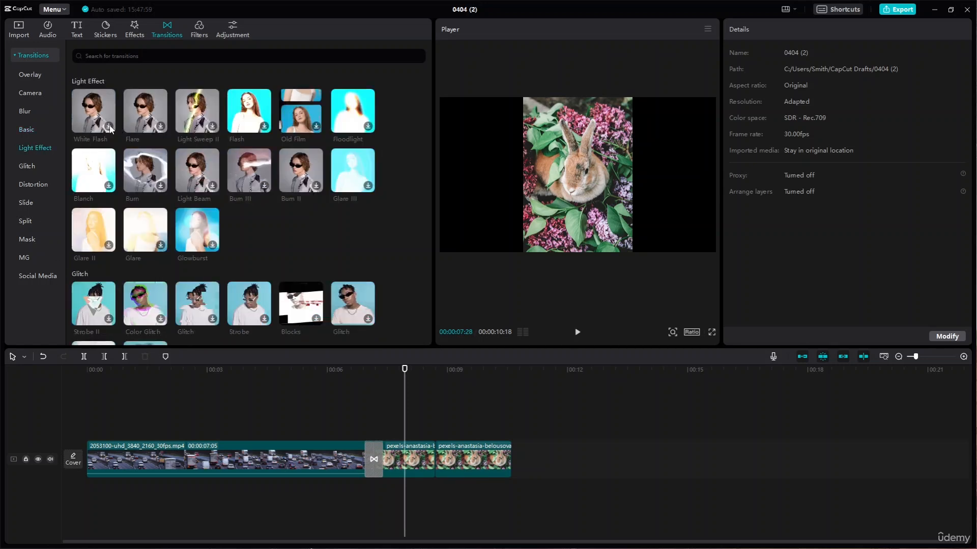
pyautogui.click(316, 185)
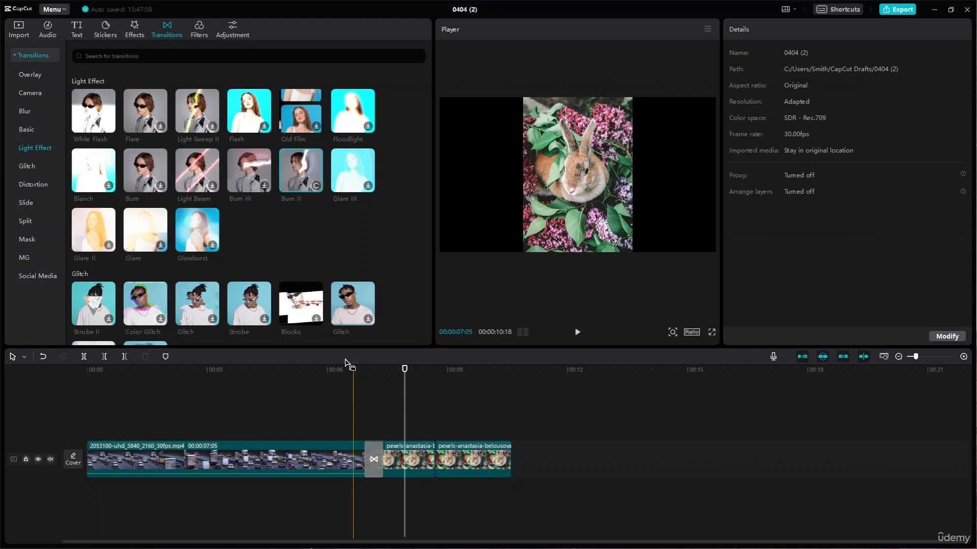
pyautogui.click(109, 126)
pyautogui.click(382, 377)
pyautogui.press('space')
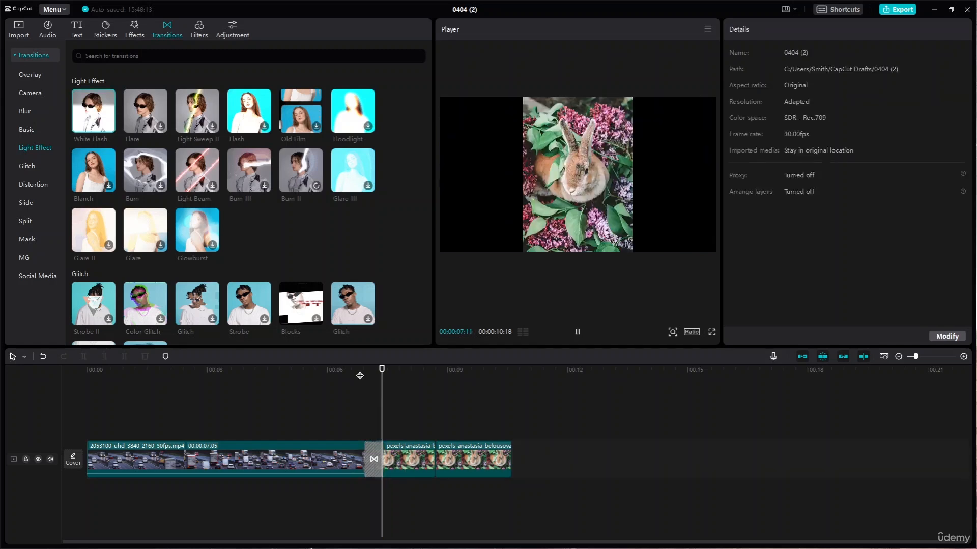
pyautogui.press('space')
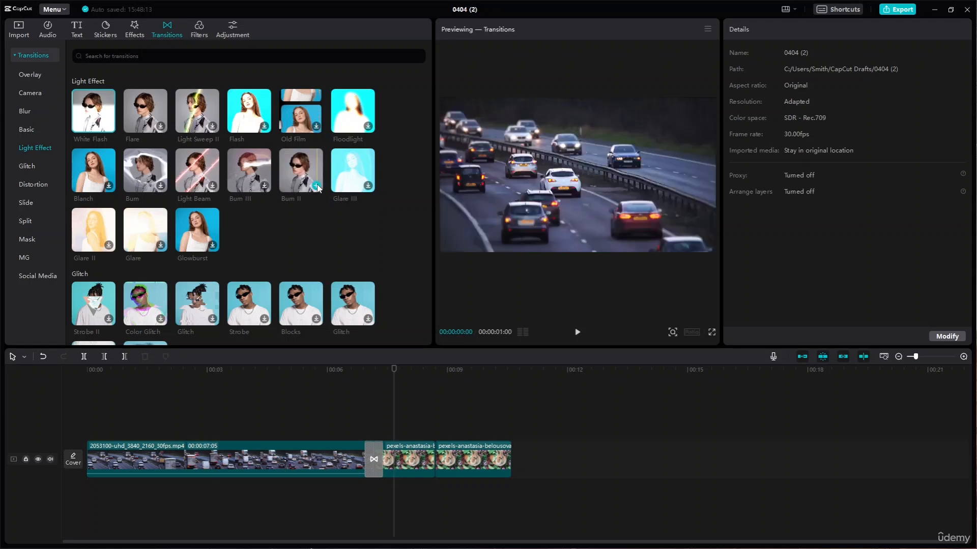
# - Try out the Burn II transition between the traffic clip and the rabbit photo and delete it after playback
pyautogui.click(317, 185)
pyautogui.click(363, 378)
pyautogui.press('space')
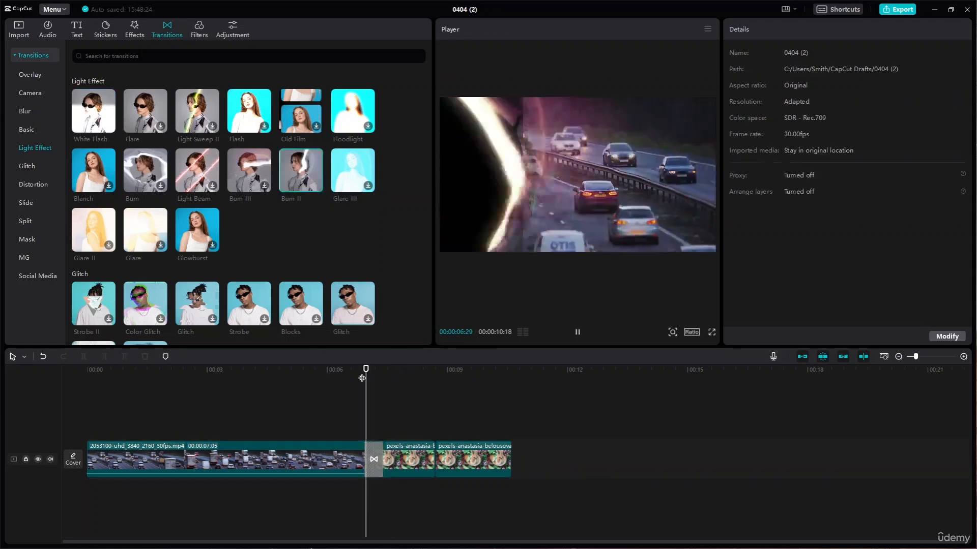
pyautogui.click(346, 370)
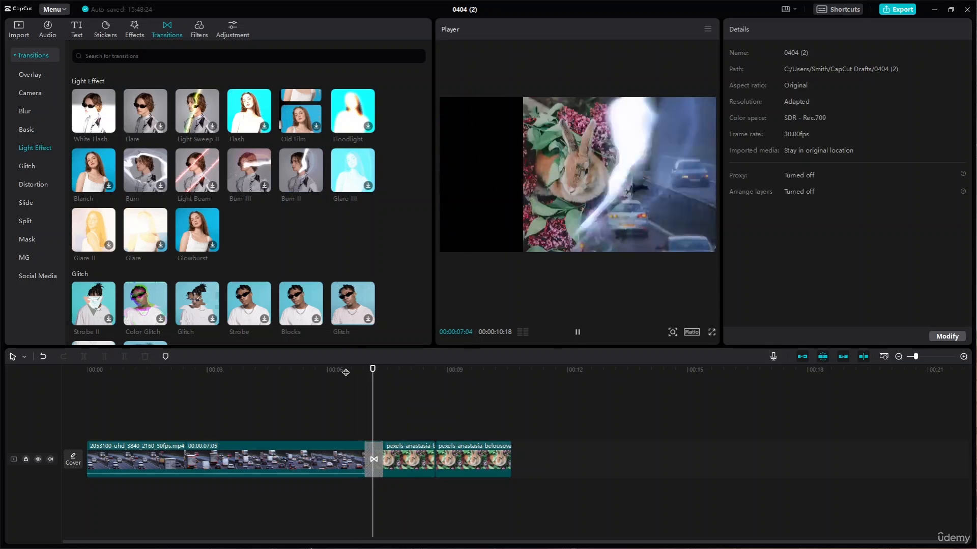
pyautogui.press('space')
pyautogui.click(375, 456)
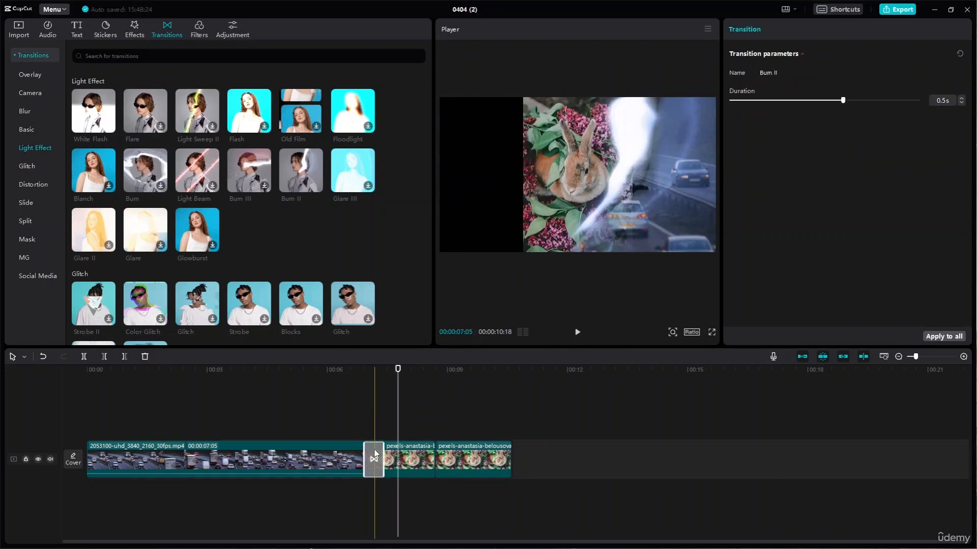
pyautogui.press('Delete')
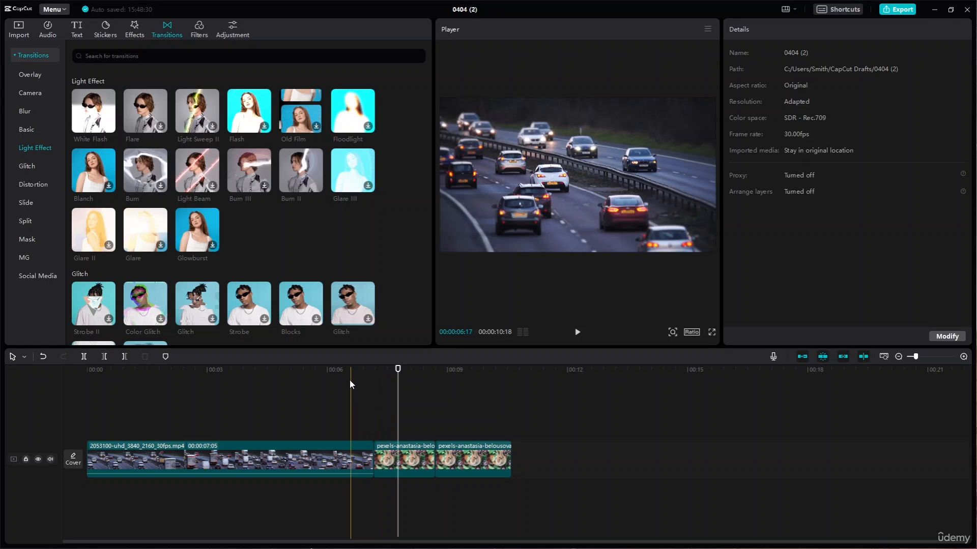
# - Add the Color Glitch transition from the Glitch category between the traffic clip and the rabbit photo and play it
pyautogui.click(32, 167)
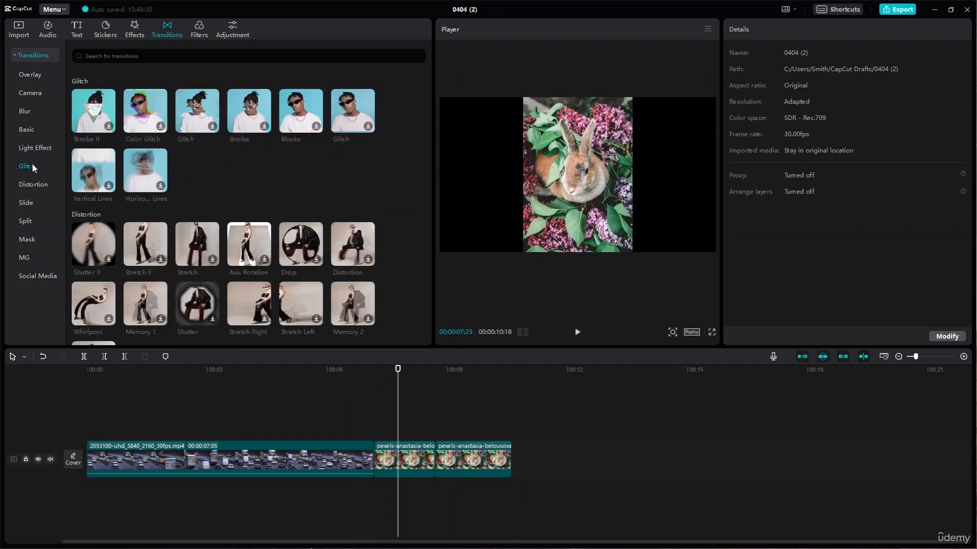
pyautogui.click(212, 131)
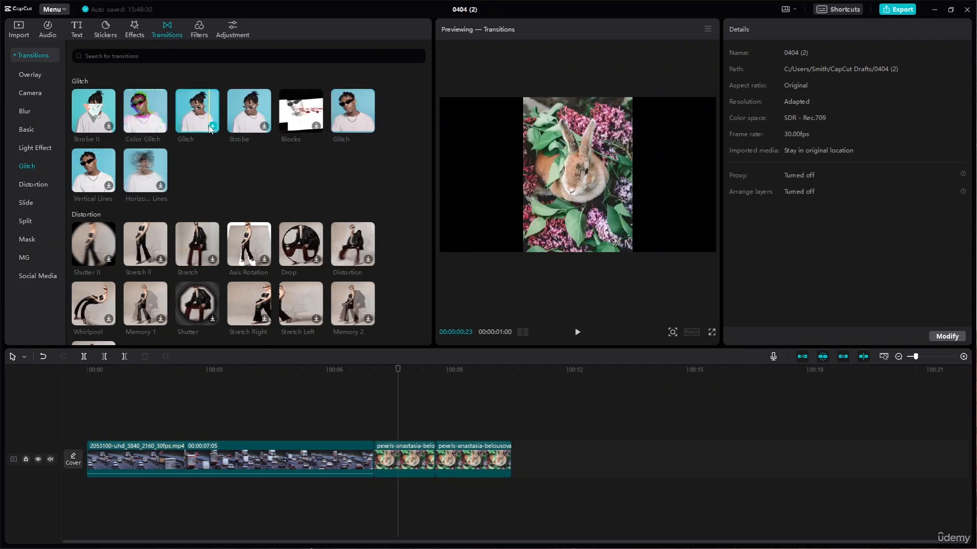
pyautogui.click(160, 126)
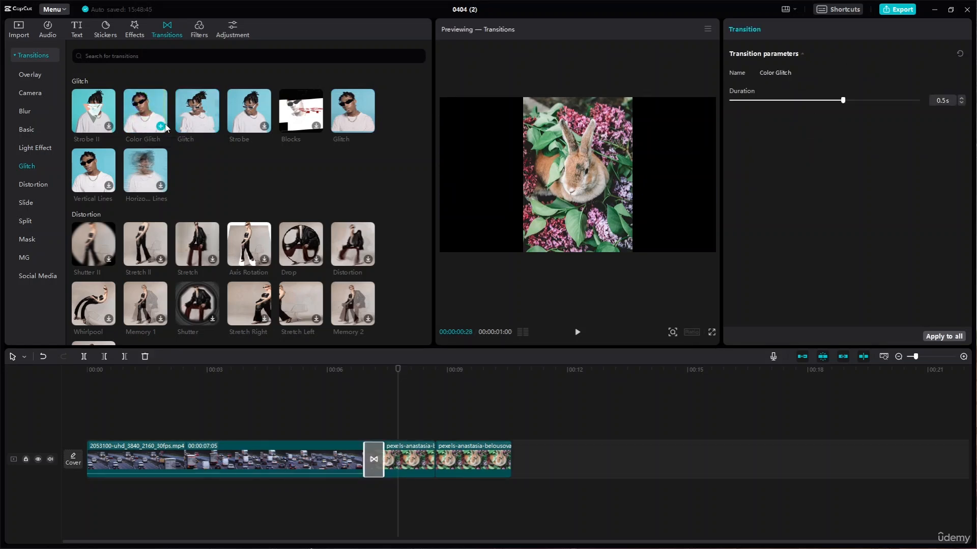
pyautogui.click(331, 371)
pyautogui.press('space')
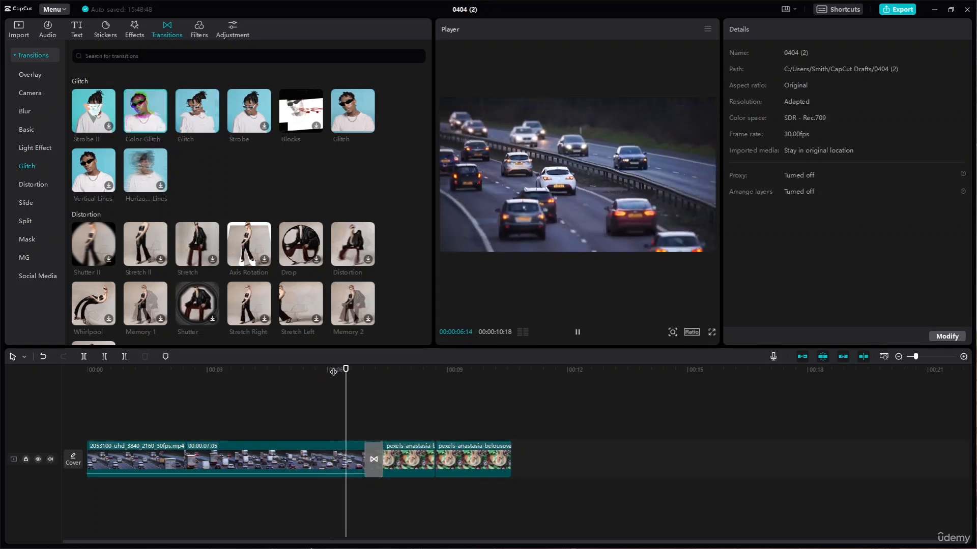
# - Try out the Glitch transition between the two rabbit photo segments and delete it after playback
pyautogui.click(367, 127)
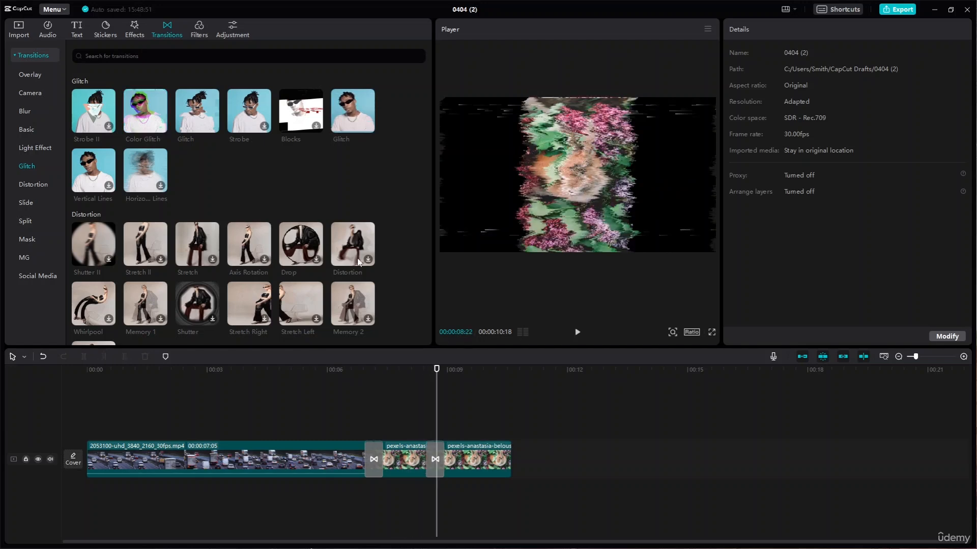
pyautogui.click(402, 371)
pyautogui.press('space')
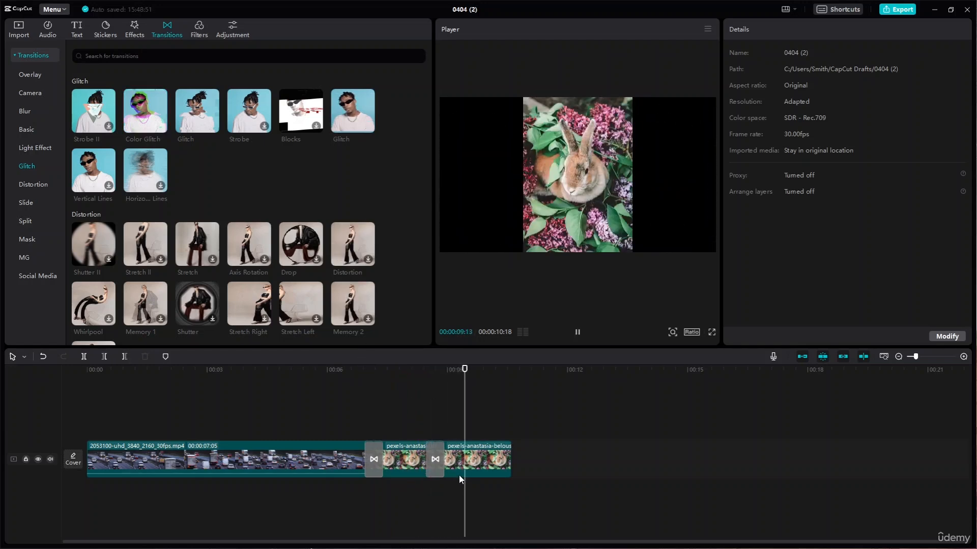
pyautogui.click(436, 464)
pyautogui.press('Delete')
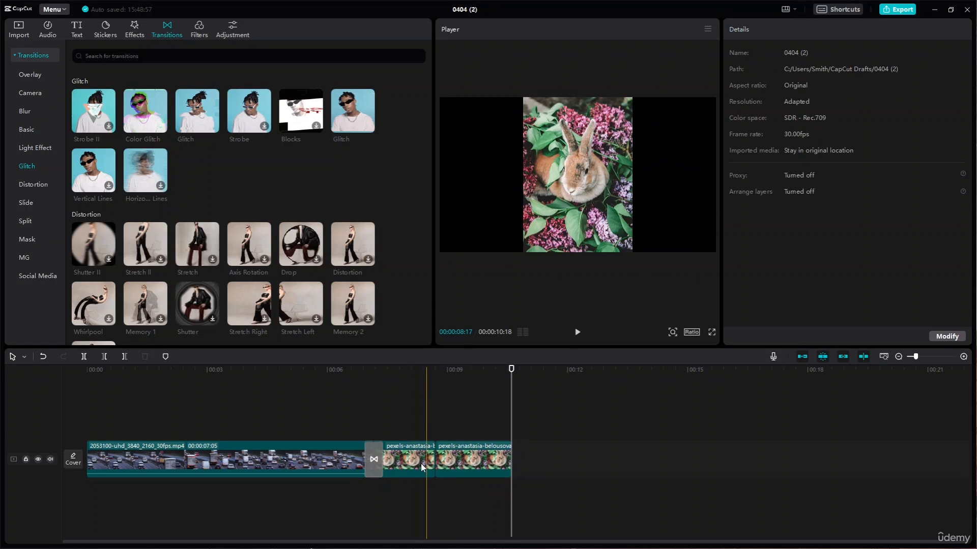
# - Delete the Color Glitch transition between the traffic clip and the rabbit photo and place the playhead at 00:00:06:17, before the cut
pyautogui.click(378, 459)
pyautogui.press('Delete')
pyautogui.click(350, 382)
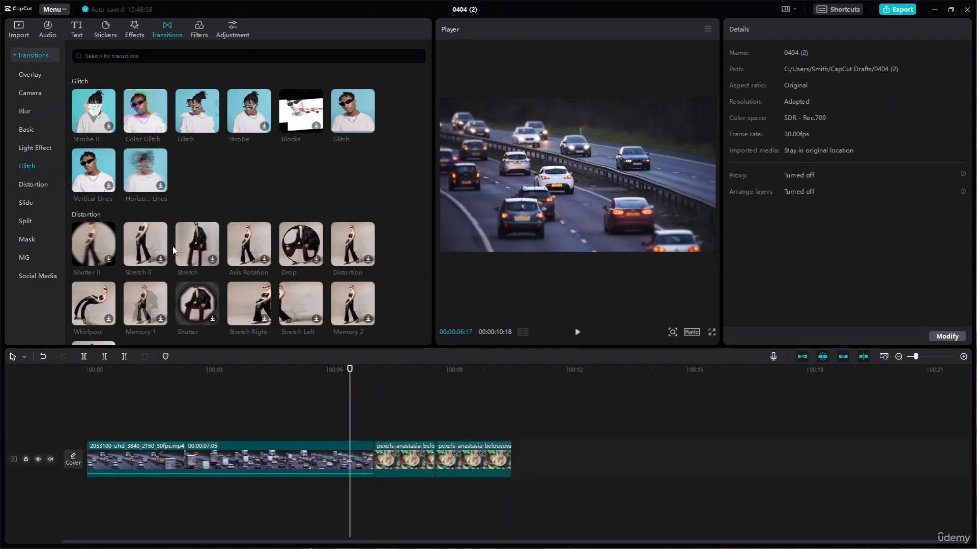
# - Download Whirlpool from the Distortion category, add it between the traffic clip and the rabbit photo, and play the cut
pyautogui.click(43, 186)
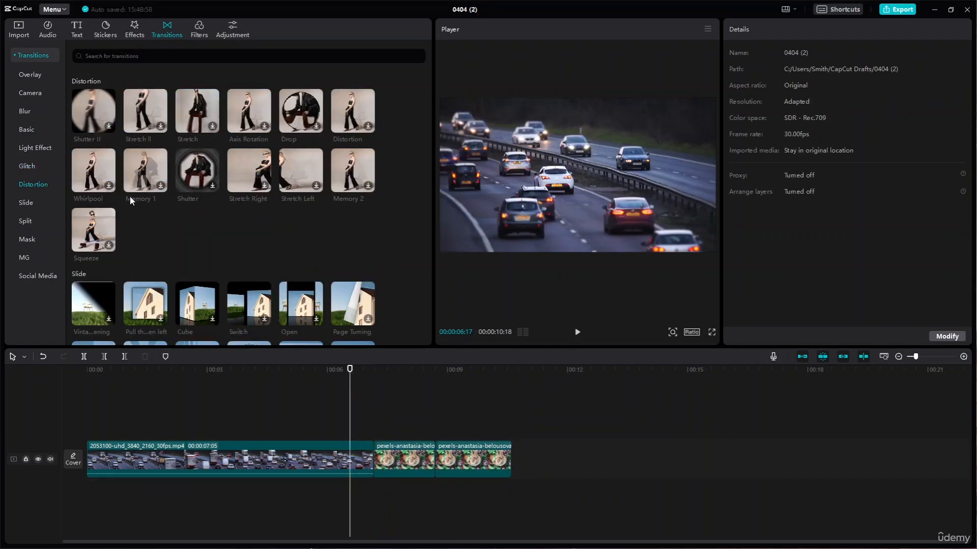
pyautogui.click(109, 185)
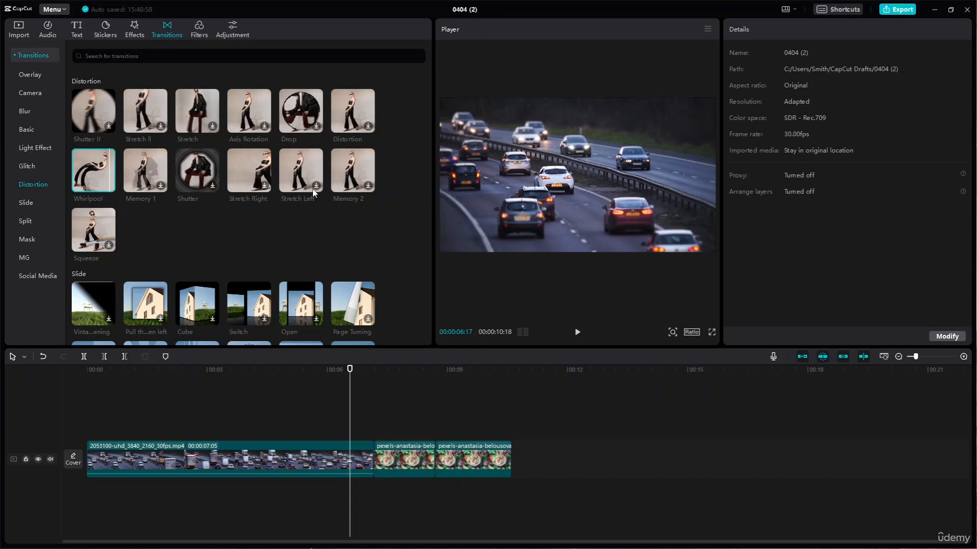
pyautogui.click(109, 185)
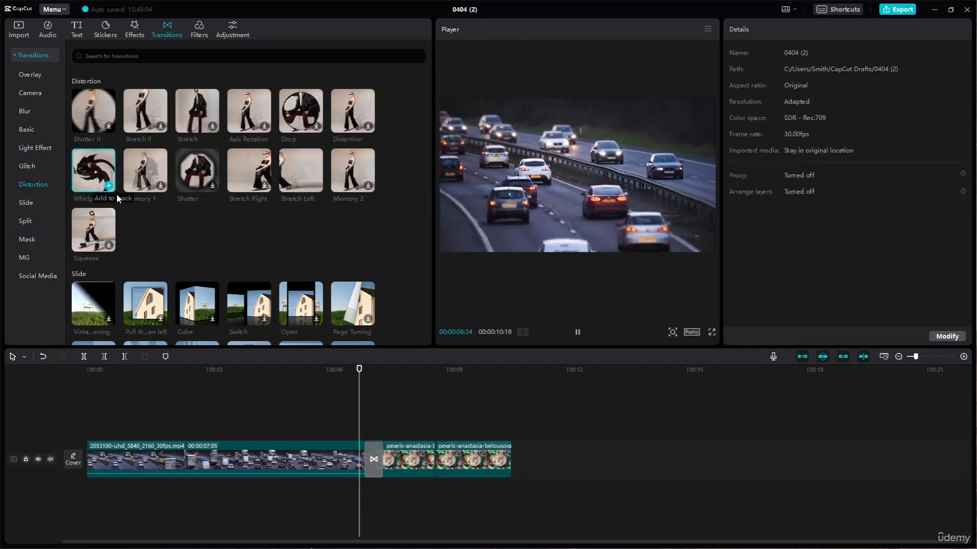
# - Try out the Stretch Left transition between the traffic clip and the rabbit photo and delete it after playback
pyautogui.click(349, 374)
pyautogui.click(316, 187)
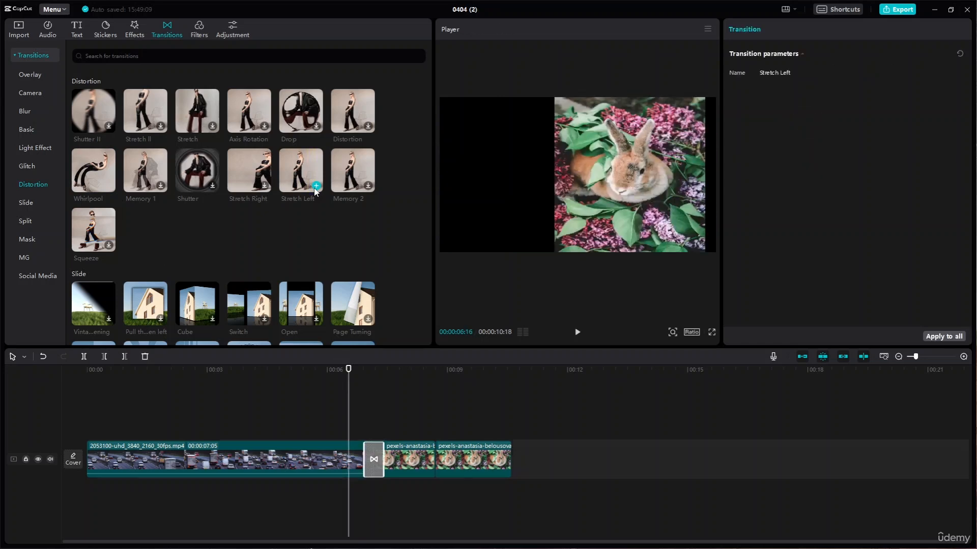
pyautogui.press('space')
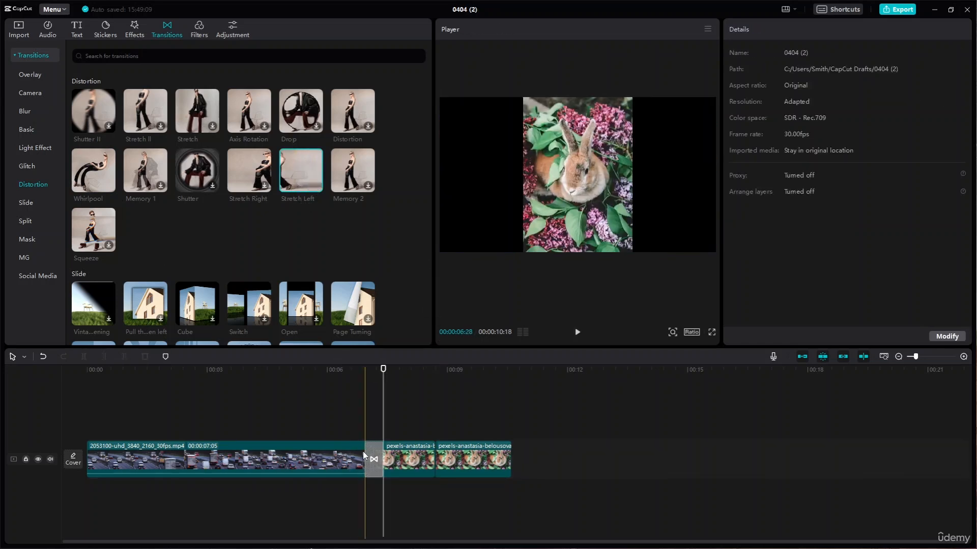
pyautogui.click(379, 455)
pyautogui.press('Delete')
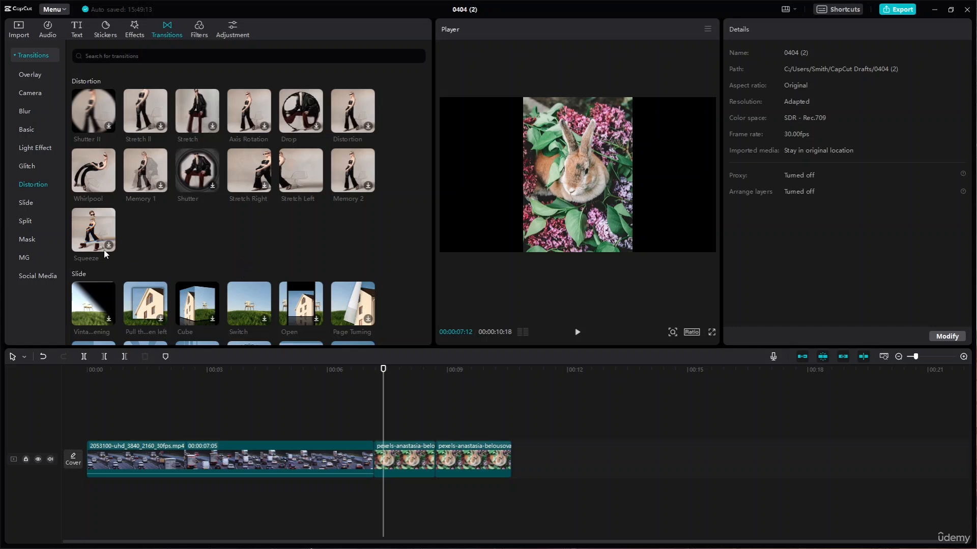
# - Download the Slide transitions Cube and Kaleidoscope and the Split transitions Split IV and Diagonal Slices
pyautogui.click(24, 203)
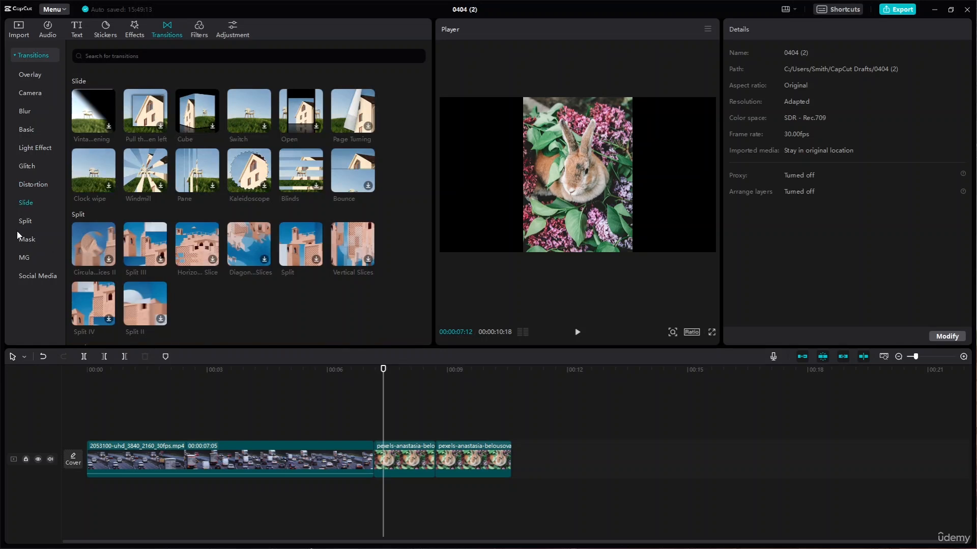
pyautogui.click(204, 125)
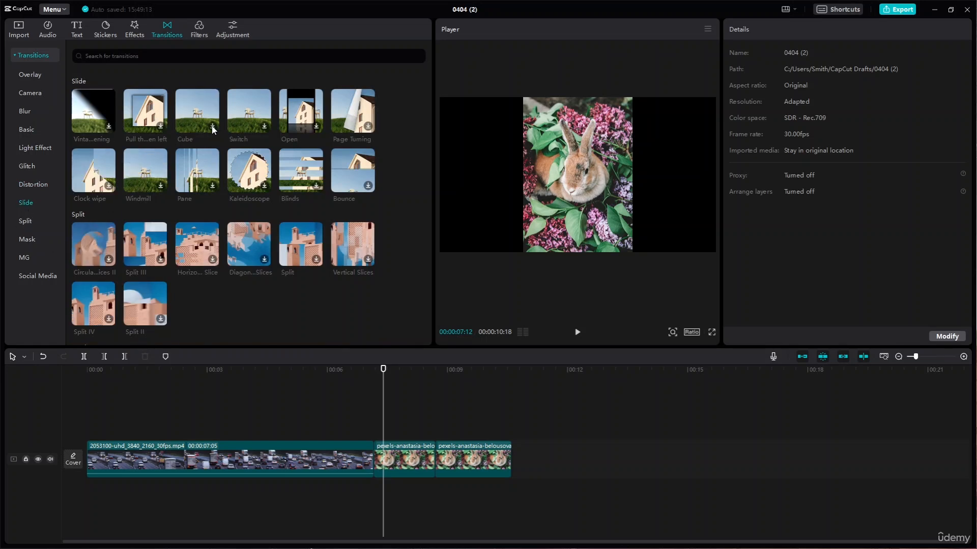
pyautogui.click(264, 185)
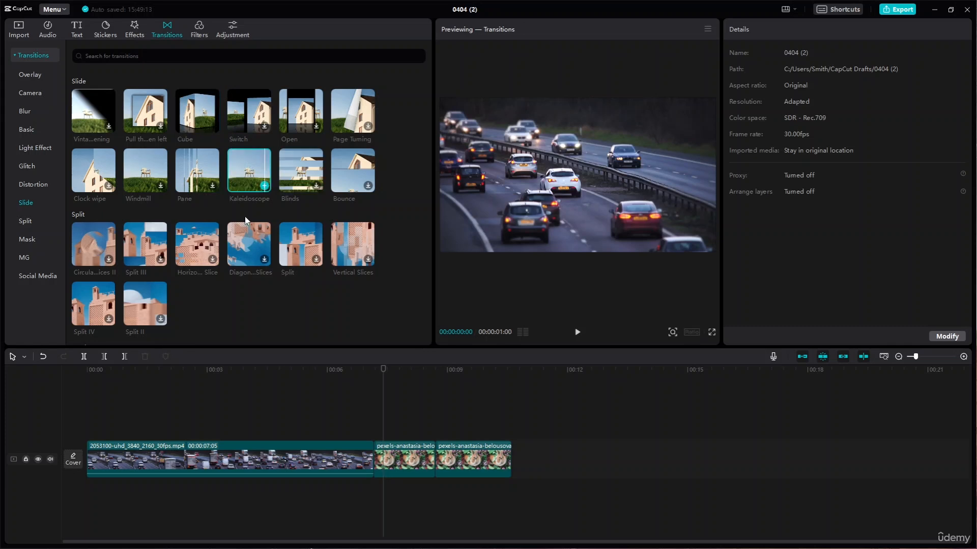
pyautogui.click(108, 320)
pyautogui.click(262, 259)
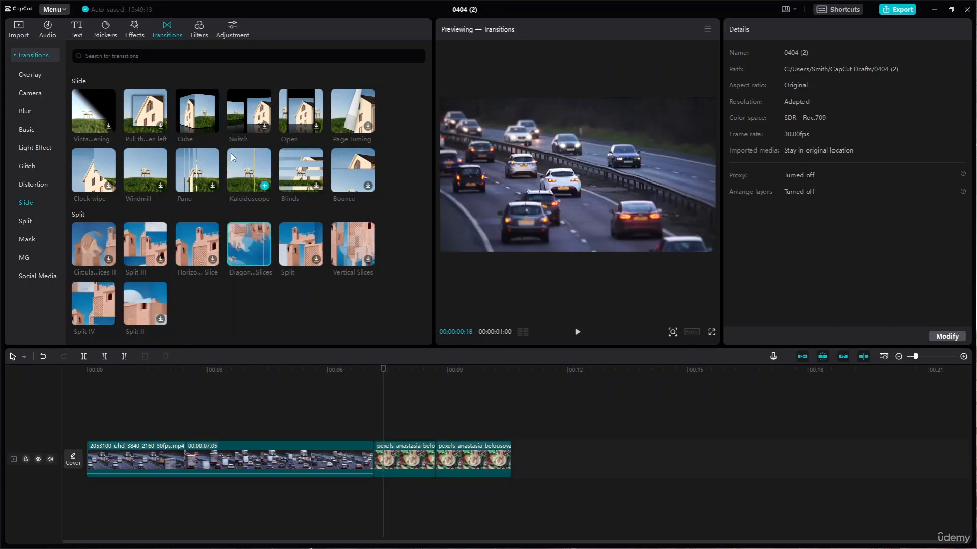
# - Add the Cube transition between the traffic clip and the rabbit photo and play the cut
pyautogui.click(212, 127)
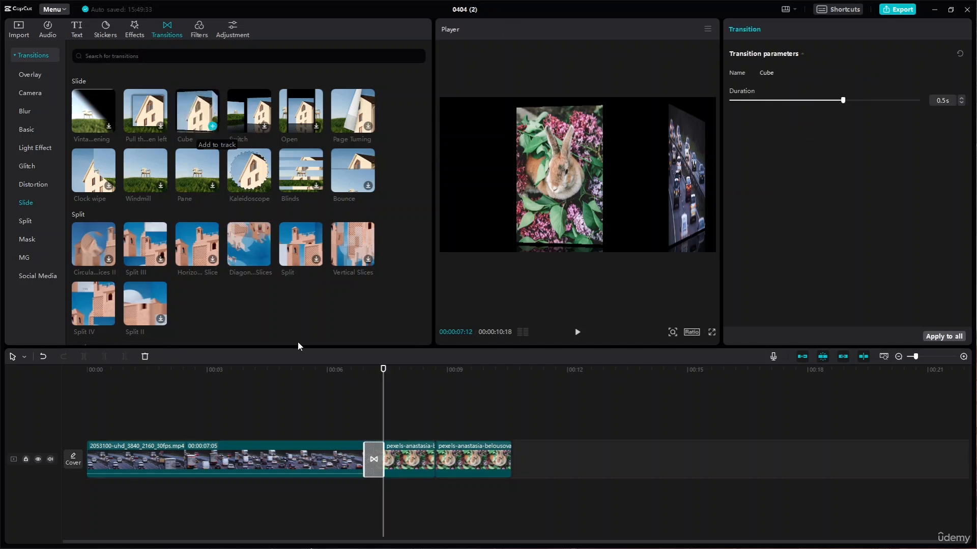
pyautogui.click(340, 374)
pyautogui.press('space')
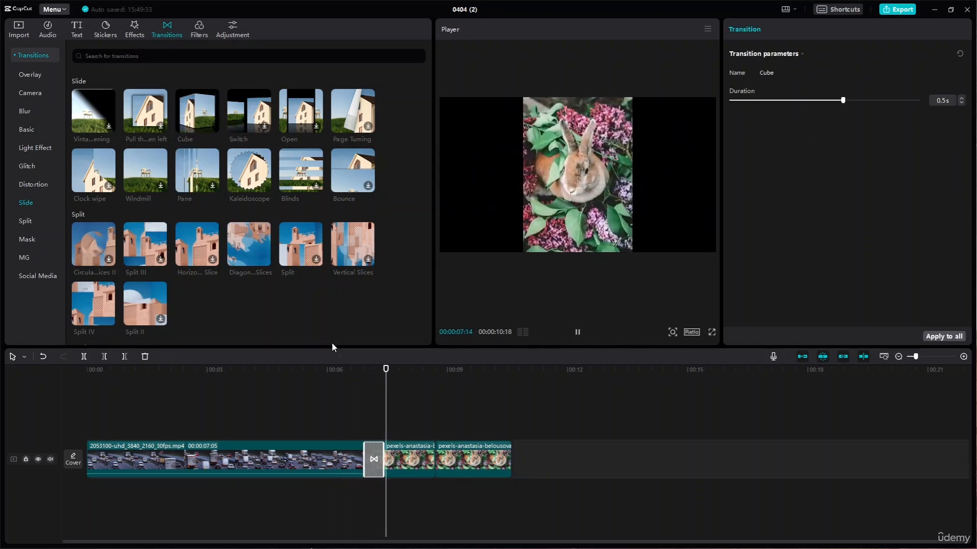
# - Preview the Kaleidoscope transition, replace Cube with it at the cut after the traffic clip, and play it
pyautogui.click(265, 192)
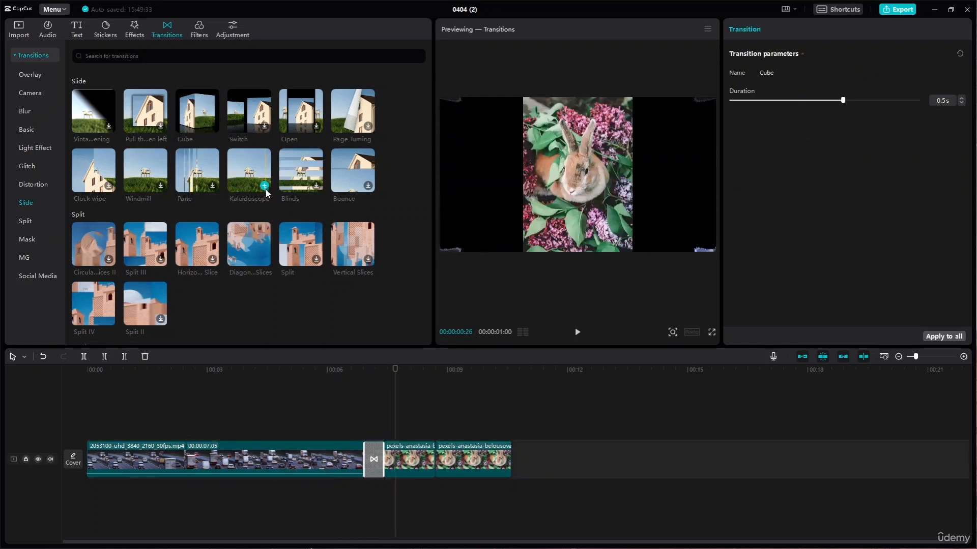
pyautogui.click(265, 186)
pyautogui.click(342, 371)
pyautogui.press('space')
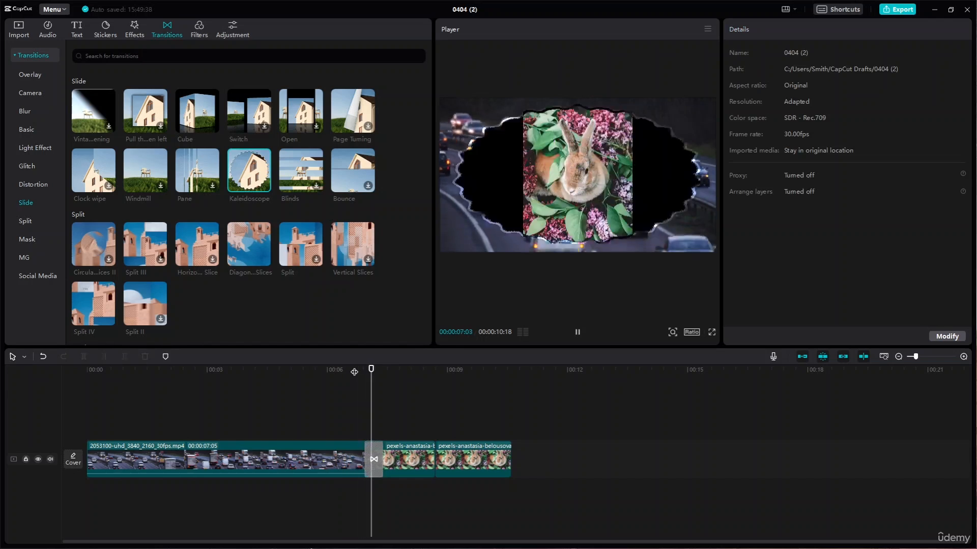
pyautogui.press('space')
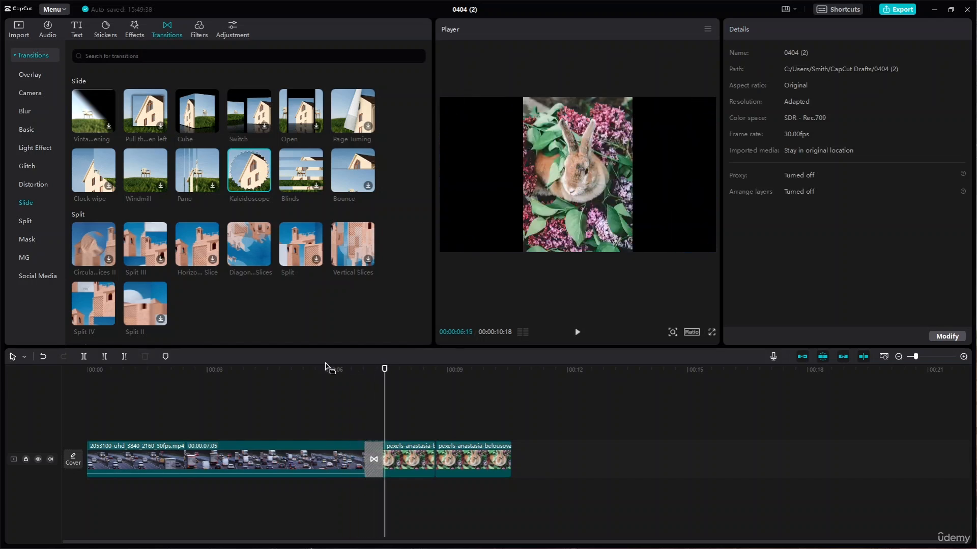
# - Replace the Kaleidoscope transition with Split IV and play the cut between the traffic clip and the rabbit photo
pyautogui.click(109, 318)
pyautogui.click(347, 378)
pyautogui.press('space')
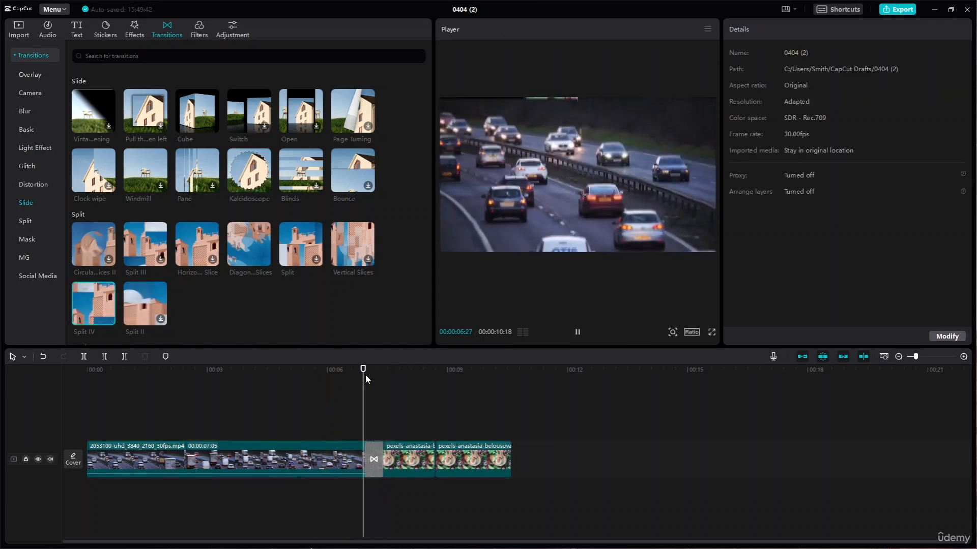
pyautogui.press('space')
# - Replace the Split IV transition with Diagonal Slices and play the cut between the traffic clip and the rabbit photo
pyautogui.click(264, 260)
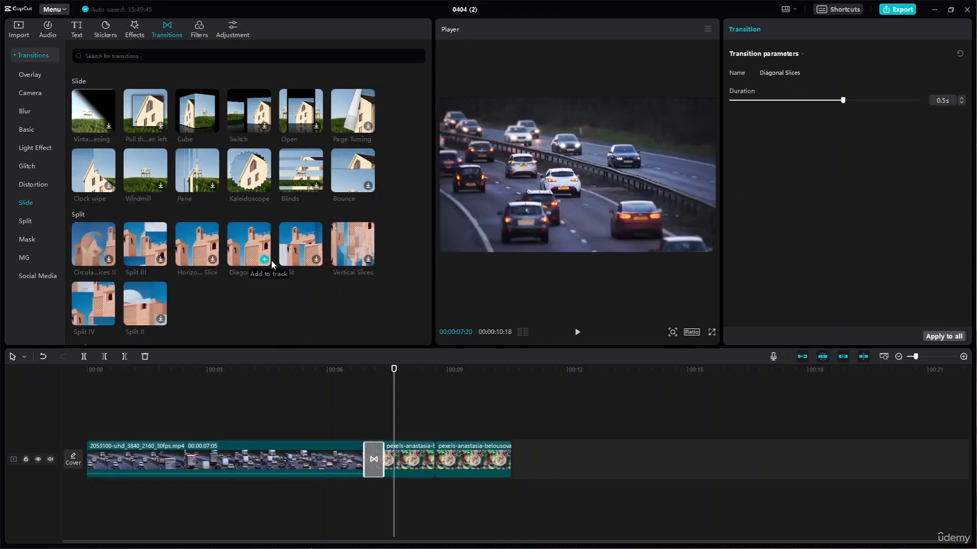
pyautogui.click(351, 367)
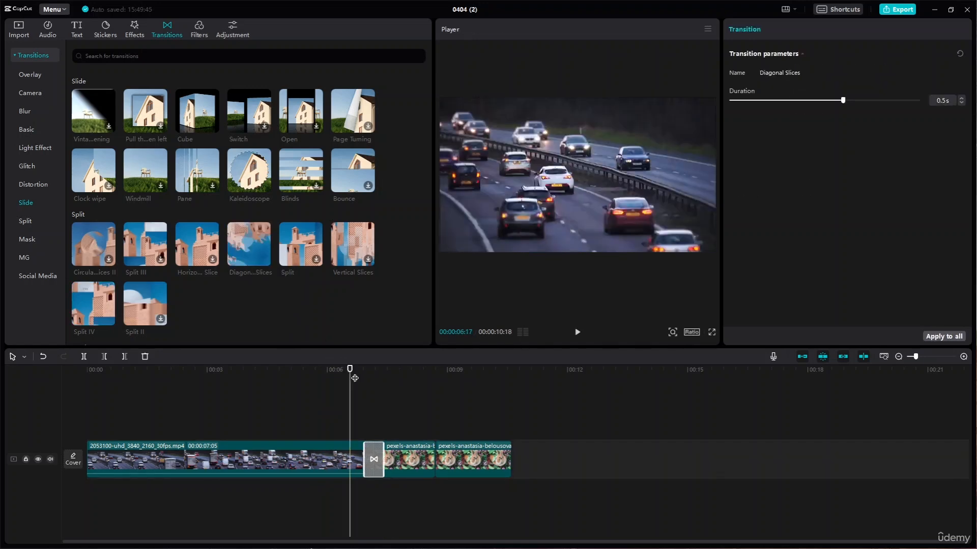
pyautogui.press('space')
pyautogui.press('space')
# - Download the Tear Apart, Erasure and Heart II transitions from the Mask category
pyautogui.scroll(-1, 192, 254)
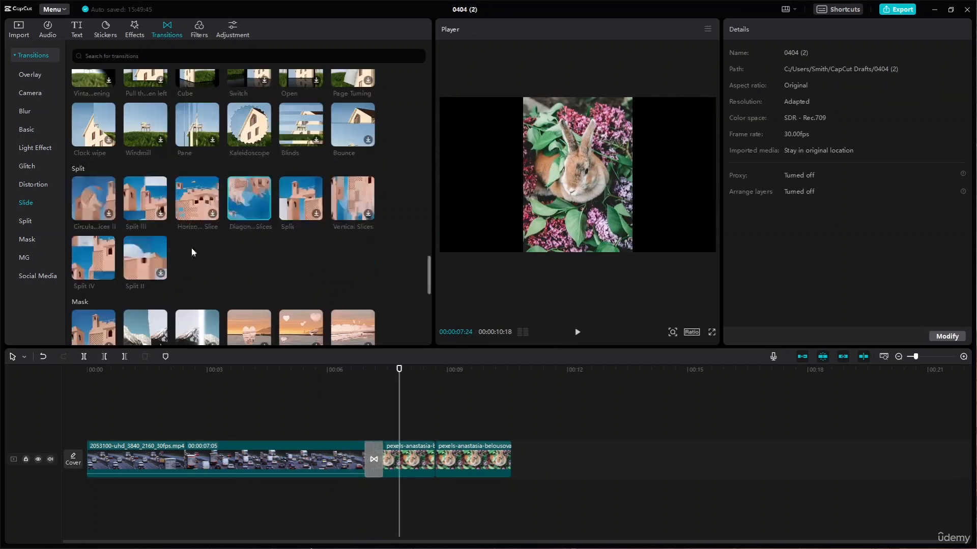
pyautogui.click(30, 222)
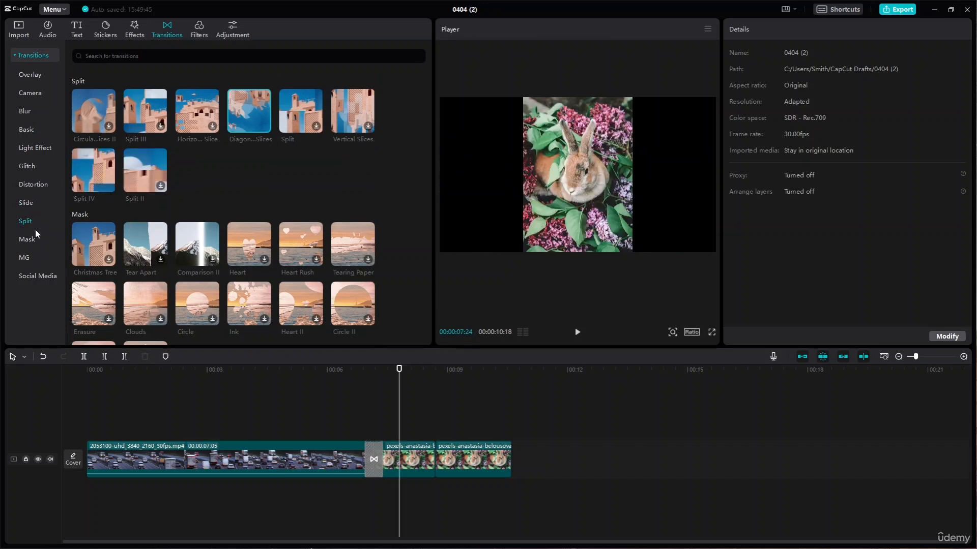
pyautogui.click(162, 259)
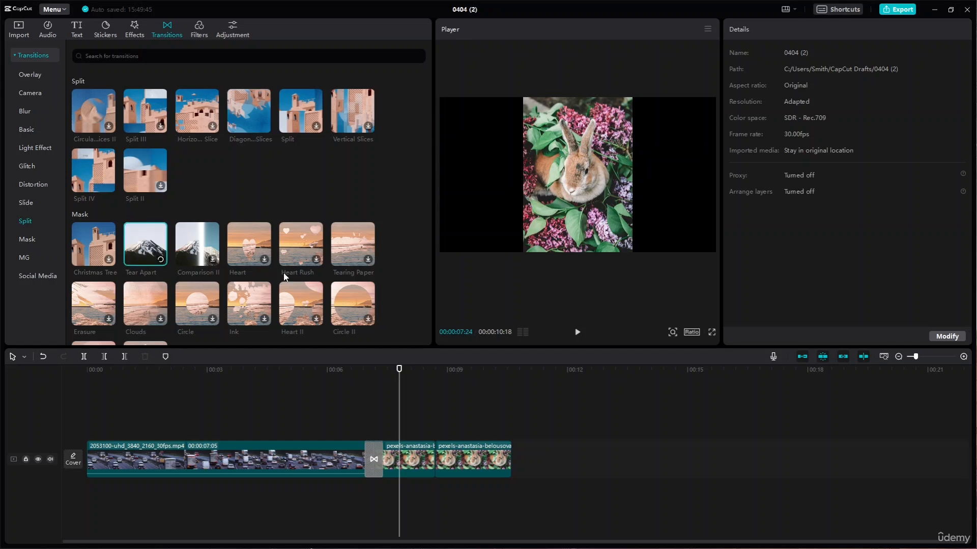
pyautogui.click(113, 317)
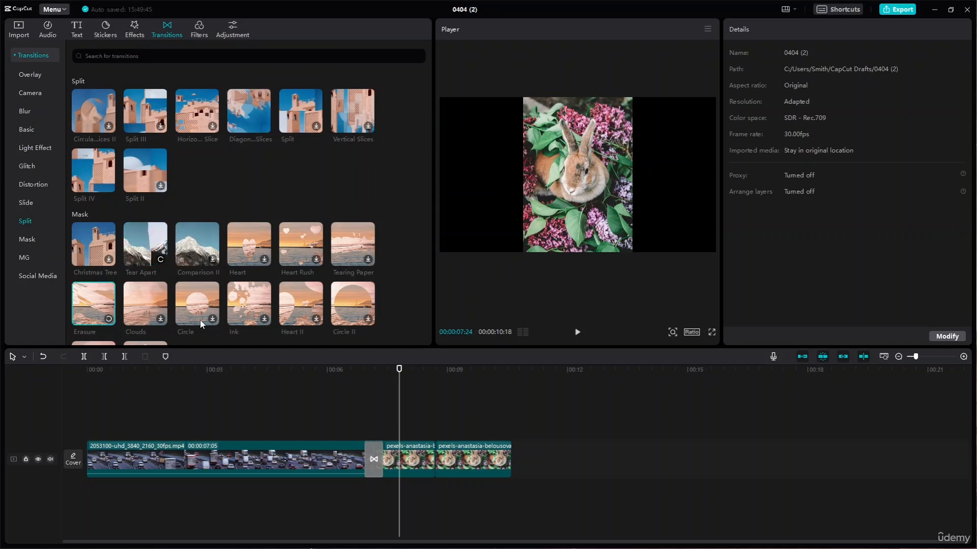
pyautogui.click(315, 321)
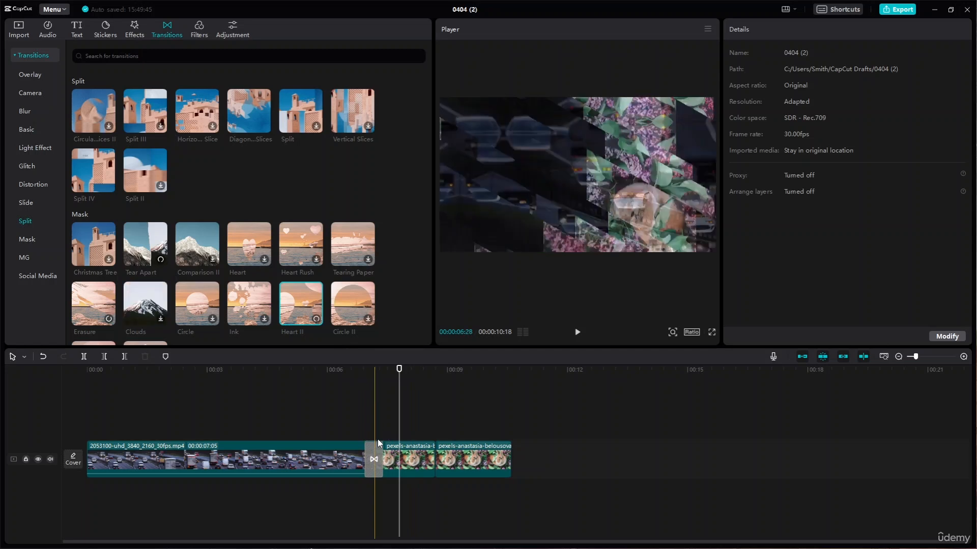
# - Replace Diagonal Slices with the Tear Apart and Erasure transitions in turn, playing the cut after the traffic clip with each
pyautogui.click(346, 384)
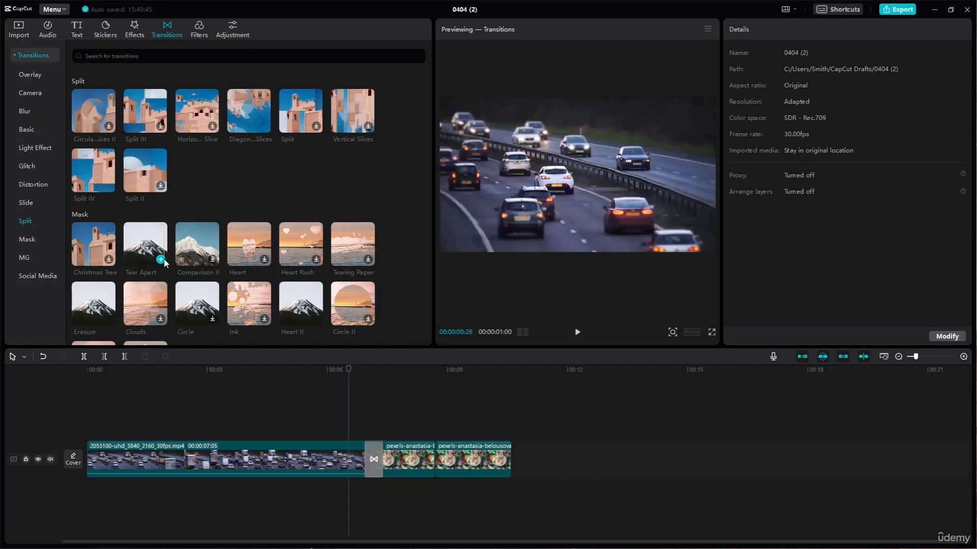
pyautogui.click(161, 260)
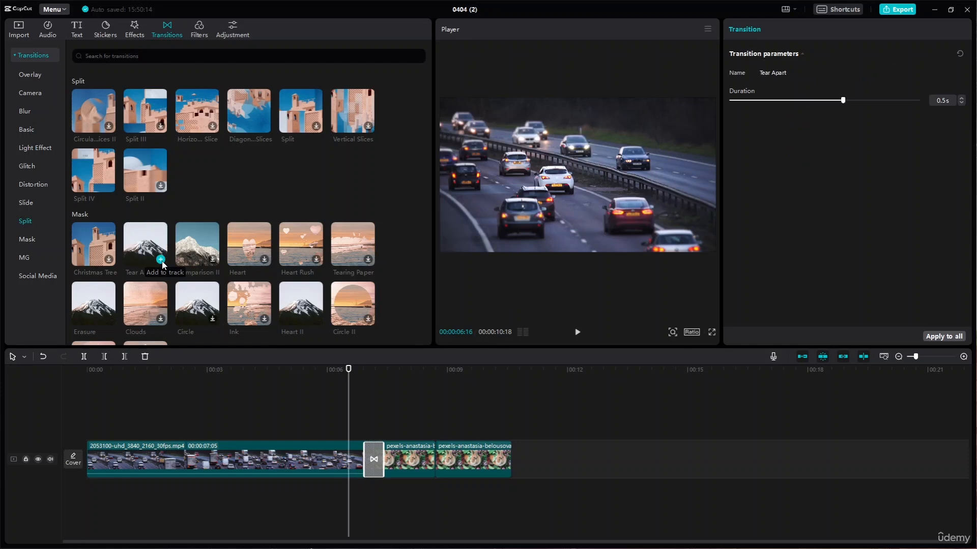
pyautogui.click(268, 335)
pyautogui.press('space')
pyautogui.press('space')
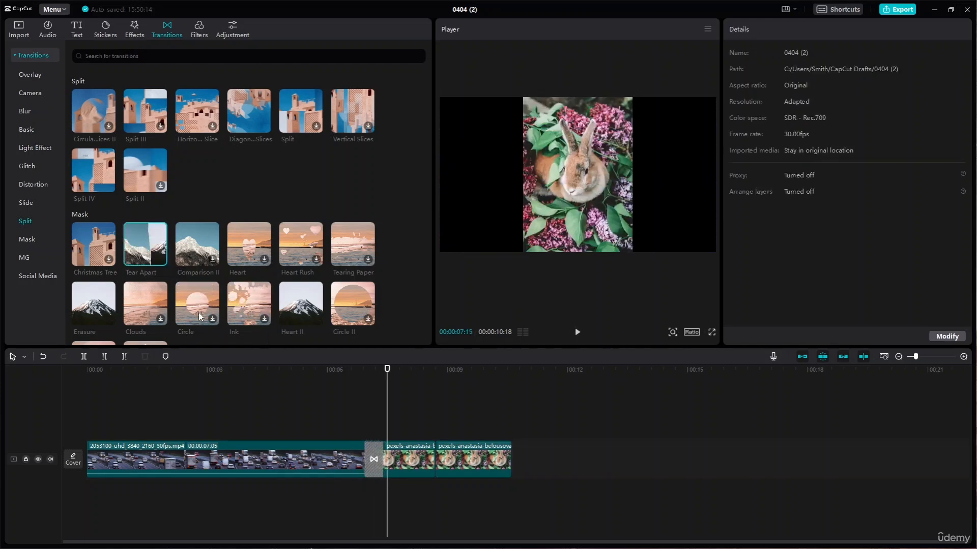
pyautogui.click(349, 375)
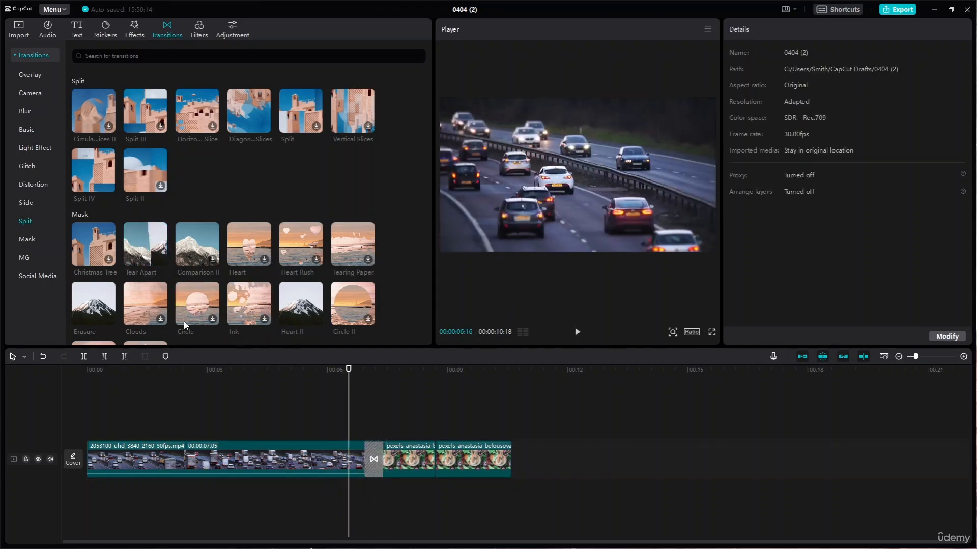
pyautogui.click(105, 316)
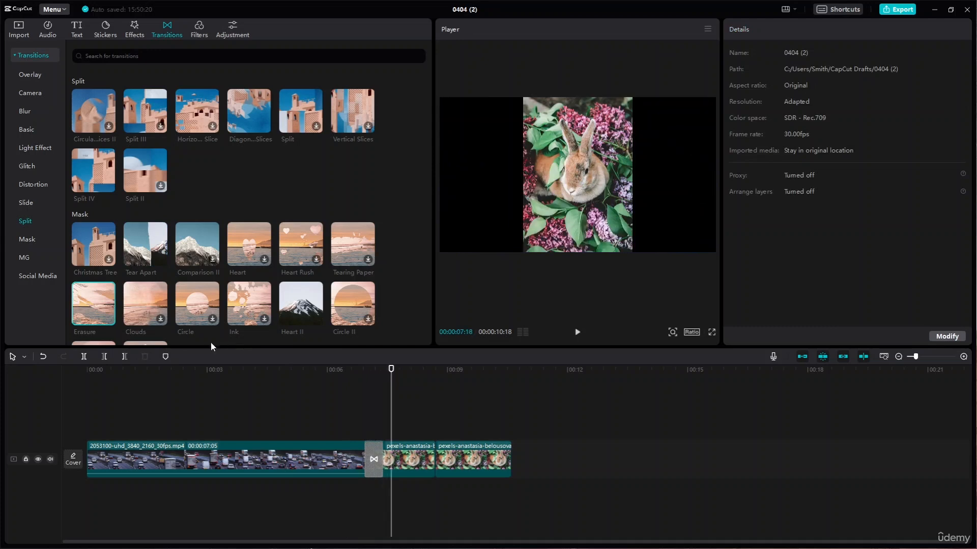
# - Try out the Heart II transition between the traffic clip and the rabbit photo and delete it after playback
pyautogui.click(315, 318)
pyautogui.click(335, 369)
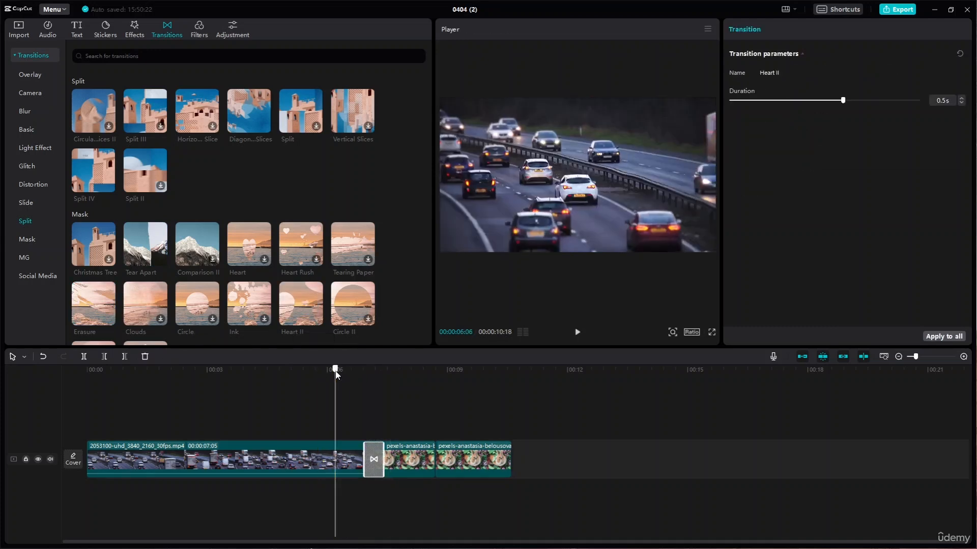
pyautogui.press('space')
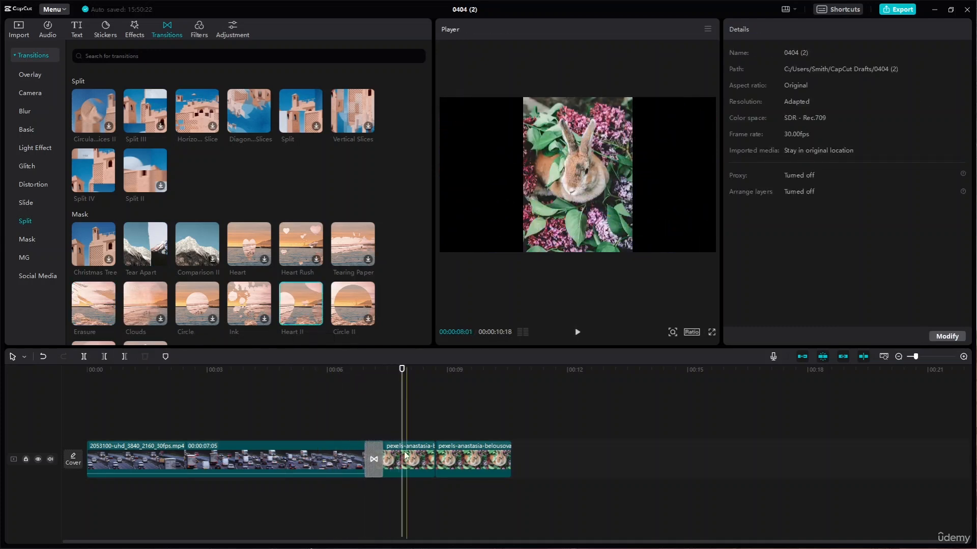
pyautogui.click(374, 460)
pyautogui.press('Delete')
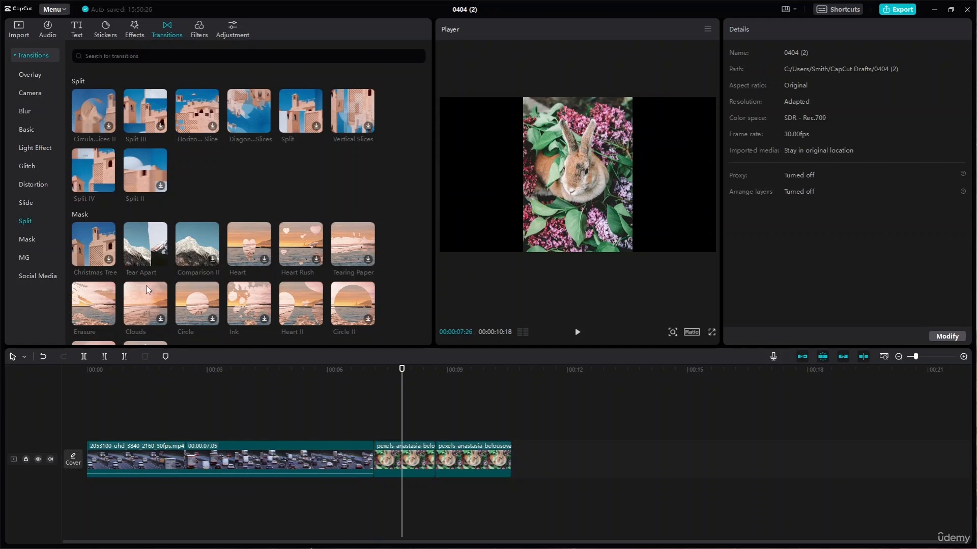
# - Download the Curling Wave, Dots Right and Blue Lines transitions from the MG category
pyautogui.click(28, 240)
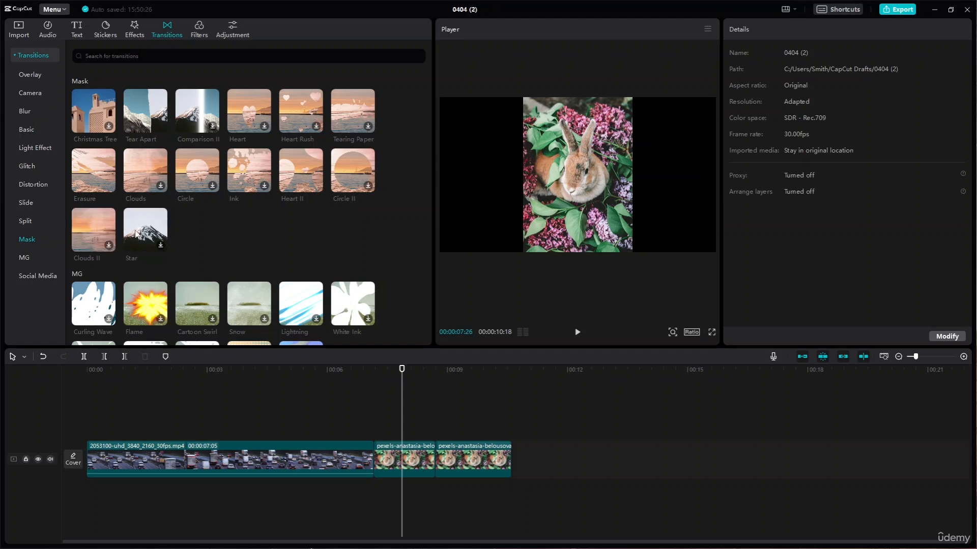
pyautogui.click(29, 258)
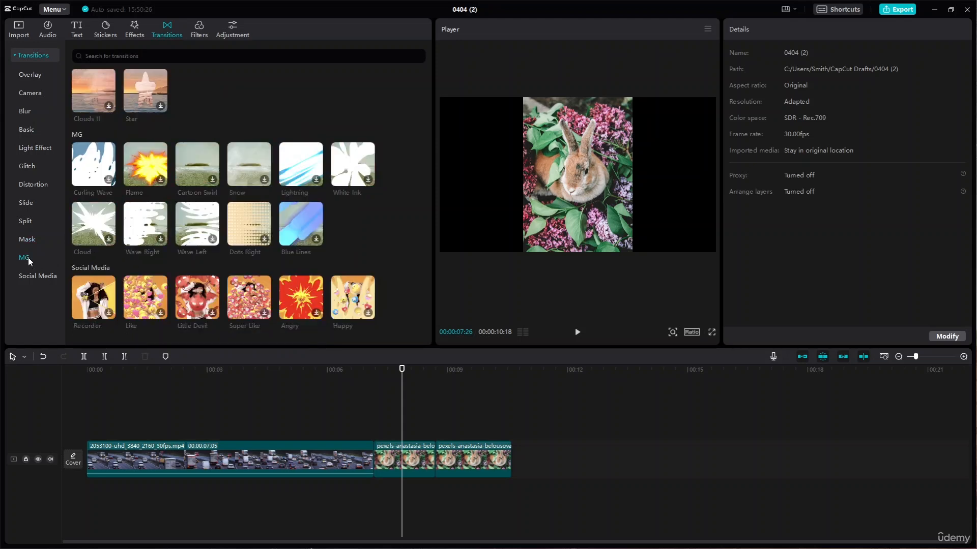
pyautogui.click(107, 185)
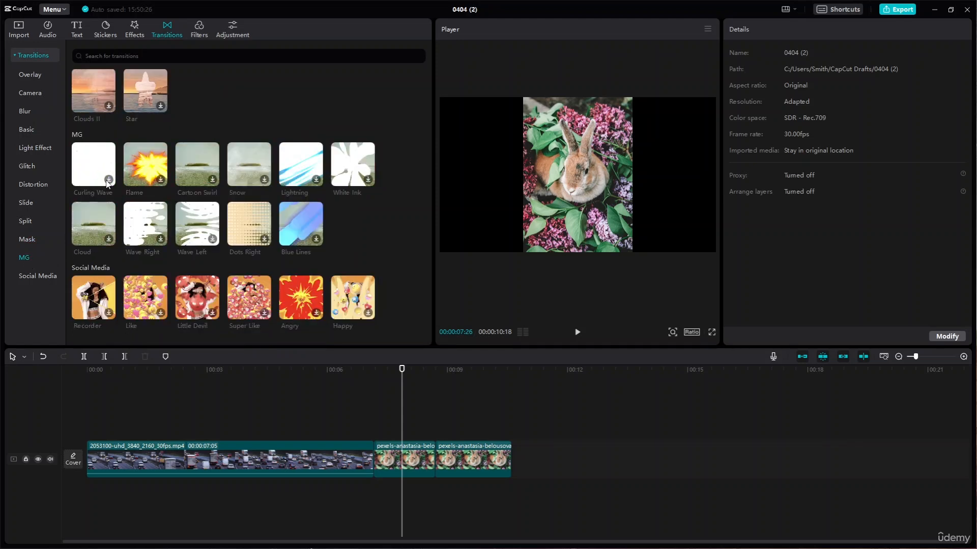
pyautogui.click(265, 243)
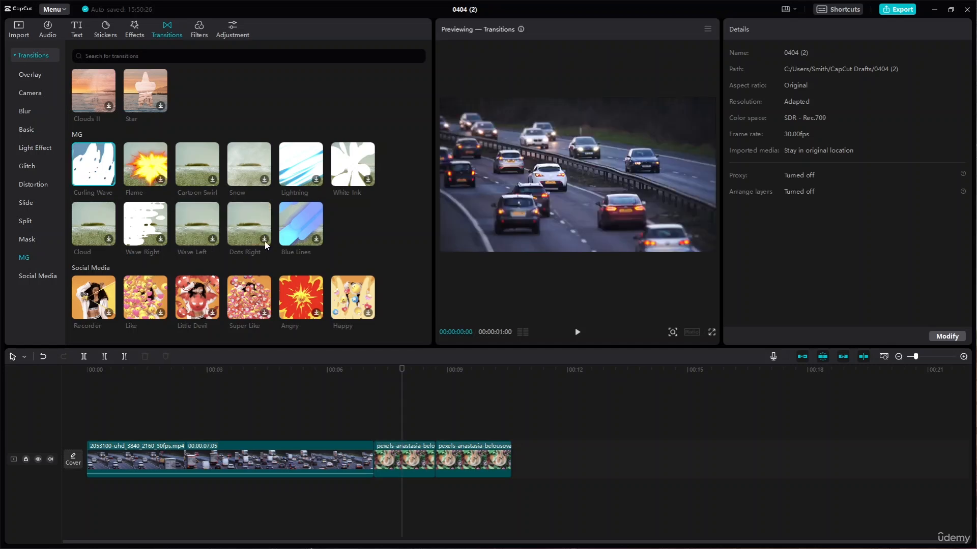
pyautogui.click(316, 239)
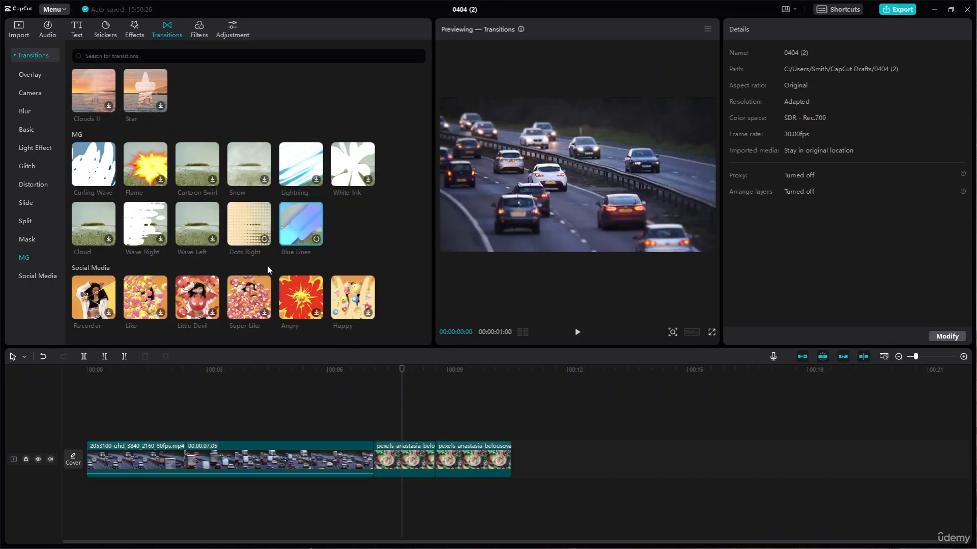
# - Add the Curling Wave transition between the traffic clip and the rabbit photo and play the cut
pyautogui.click(109, 179)
pyautogui.click(344, 368)
pyautogui.press('space')
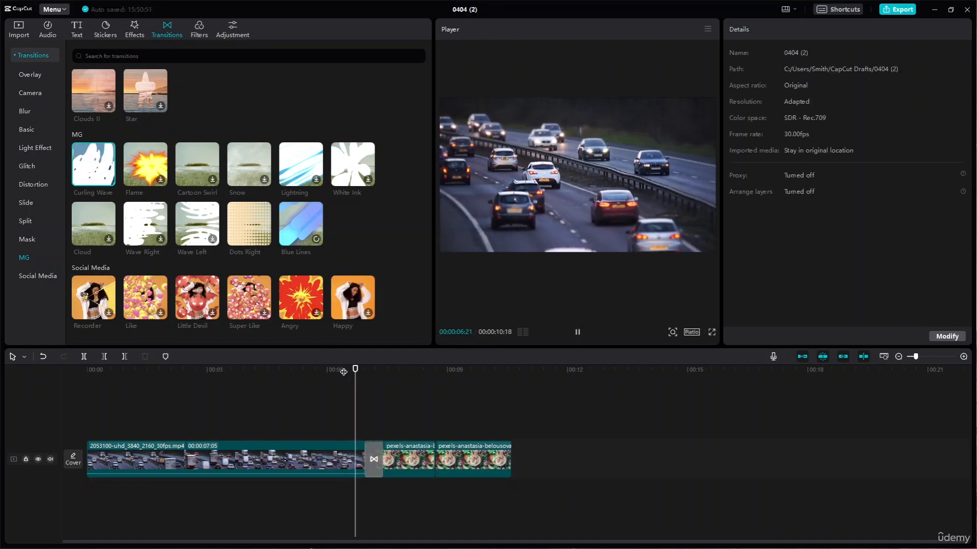
pyautogui.press('space')
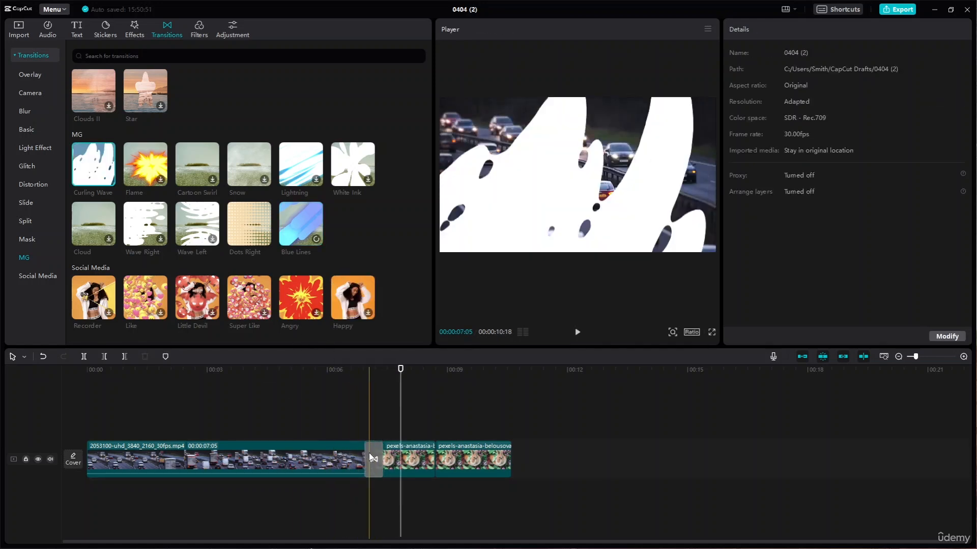
# - Extend the Curling Wave transition's duration to 0.7 s and replay the cut
pyautogui.click(364, 452)
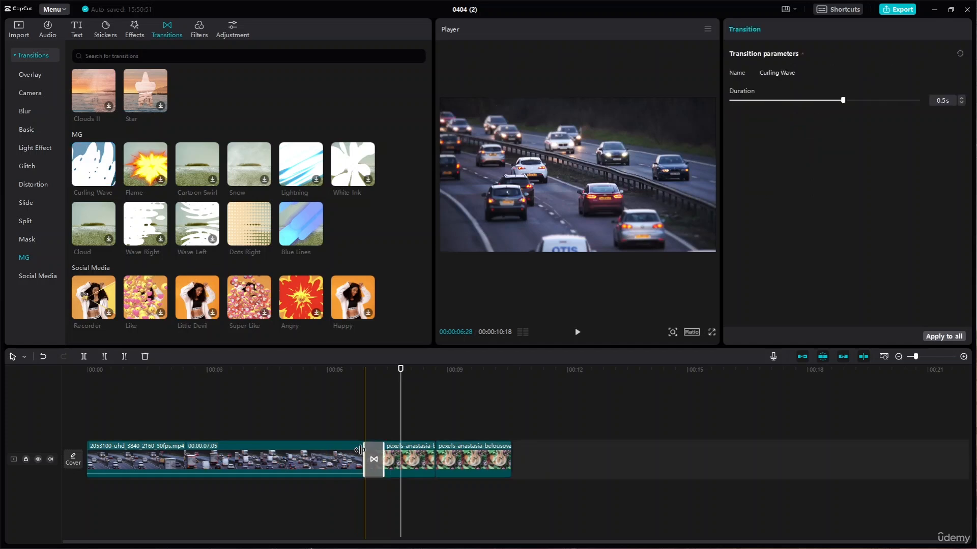
pyautogui.click(355, 374)
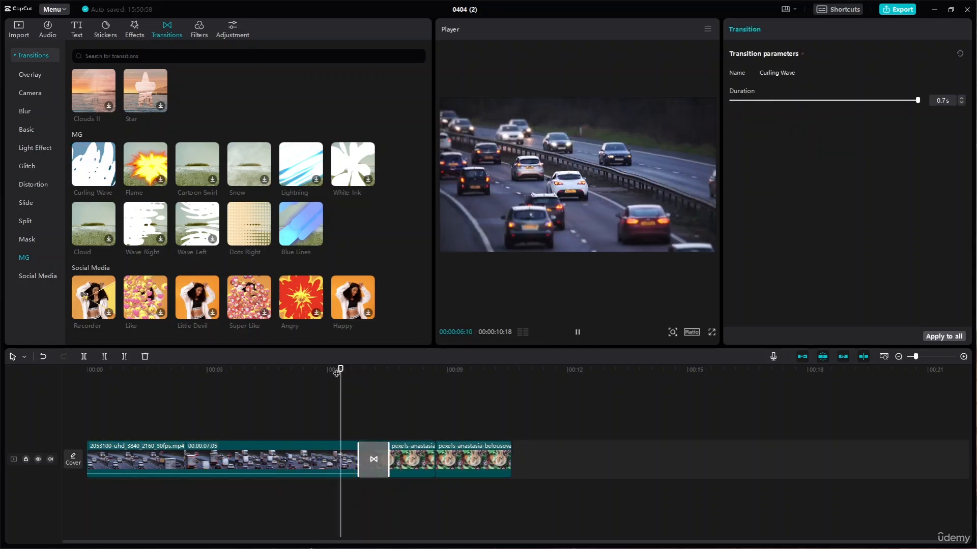
pyautogui.press('space')
# - Replace Curling Wave with the Blue Lines transition and play the cut after the traffic clip
pyautogui.click(315, 240)
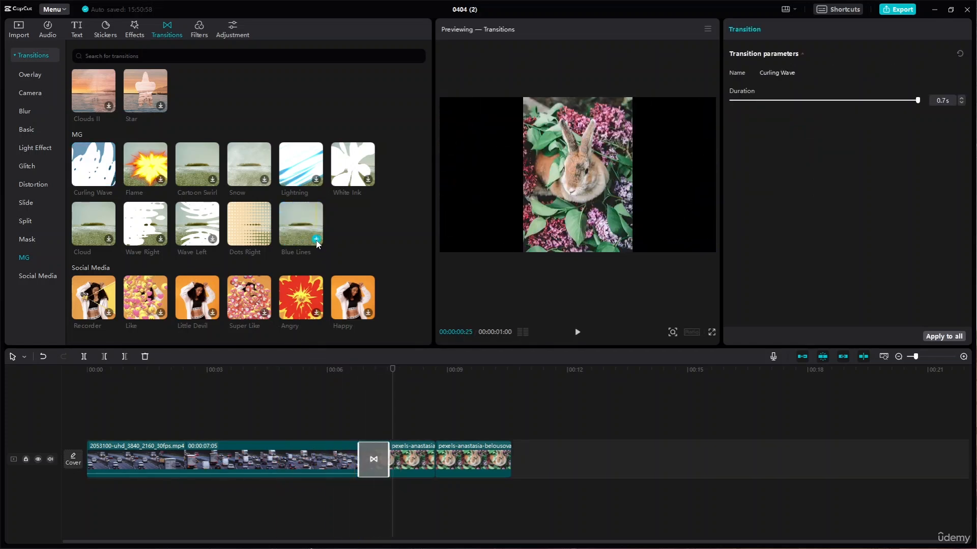
pyautogui.moveTo(390, 376); pyautogui.dragTo(352, 371)
pyautogui.press('space')
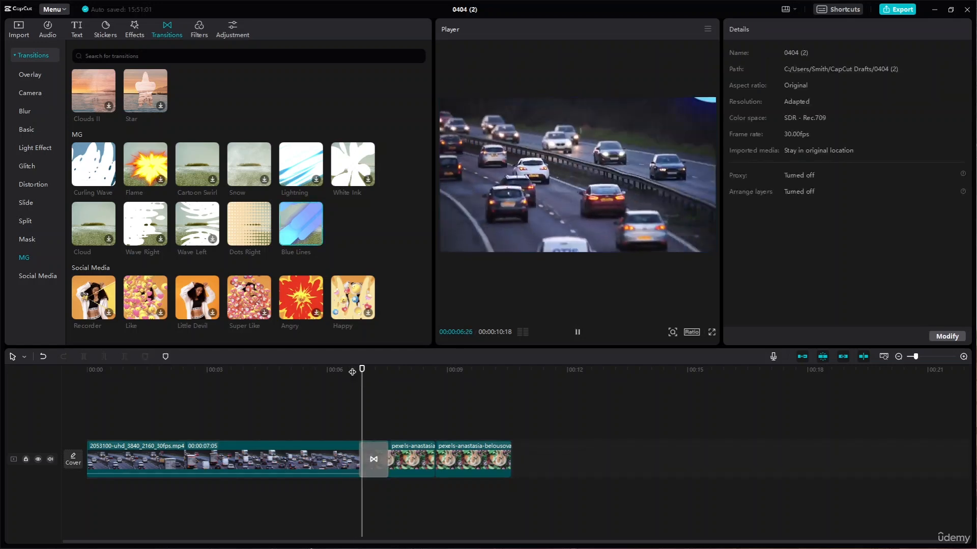
pyautogui.press('space')
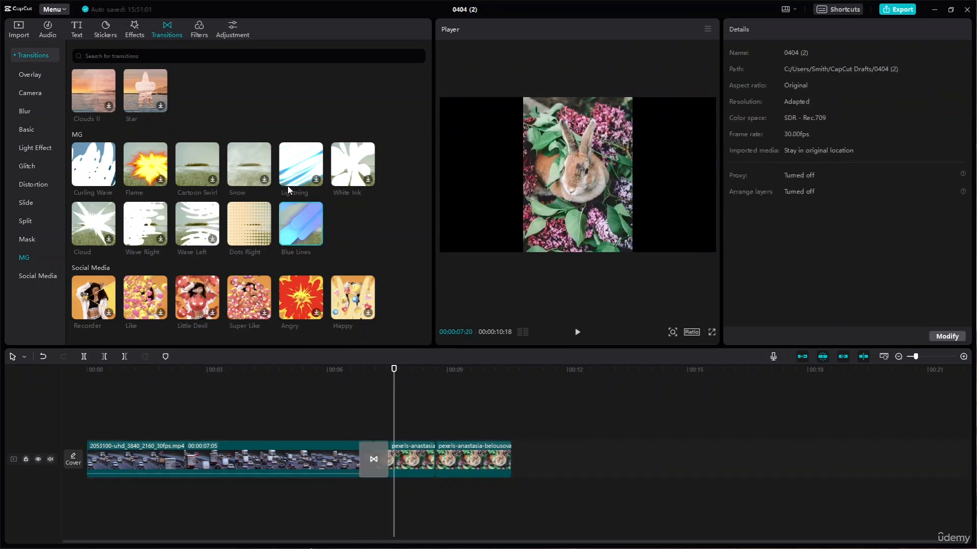
# - Replace Blue Lines with the Dots Right transition and play the cut after the traffic clip
pyautogui.click(263, 245)
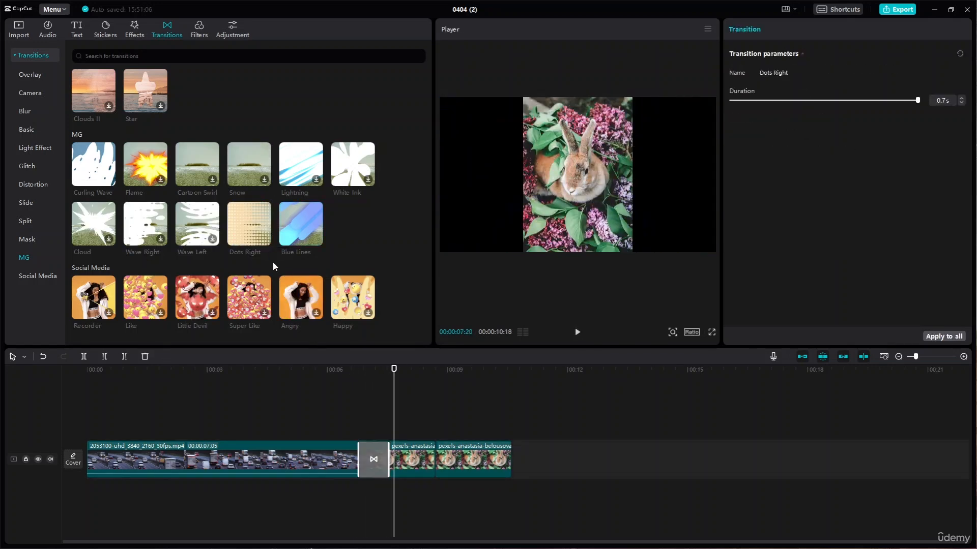
pyautogui.click(334, 372)
pyautogui.press('space')
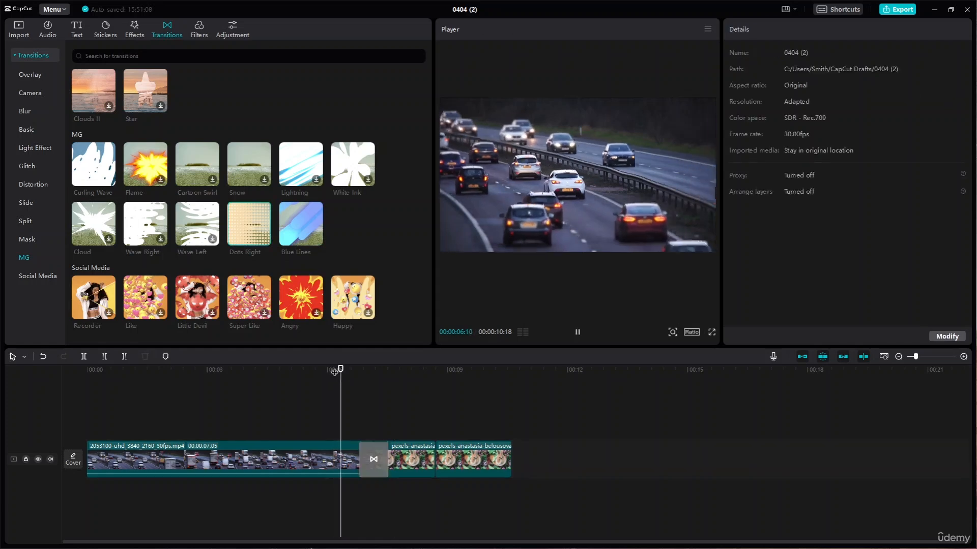
pyautogui.press('space')
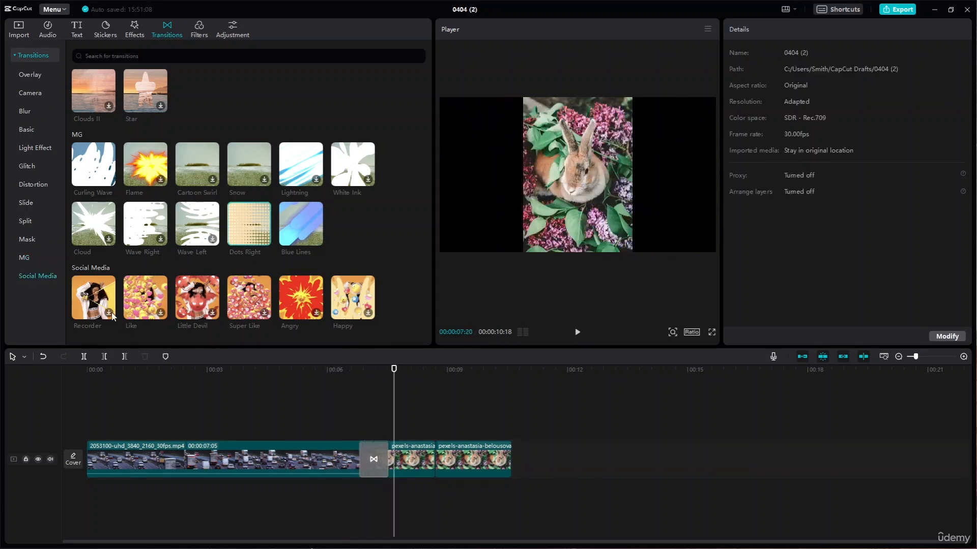
# - Download the Angry, Like and Recorder transitions from the Social Media category
pyautogui.click(316, 314)
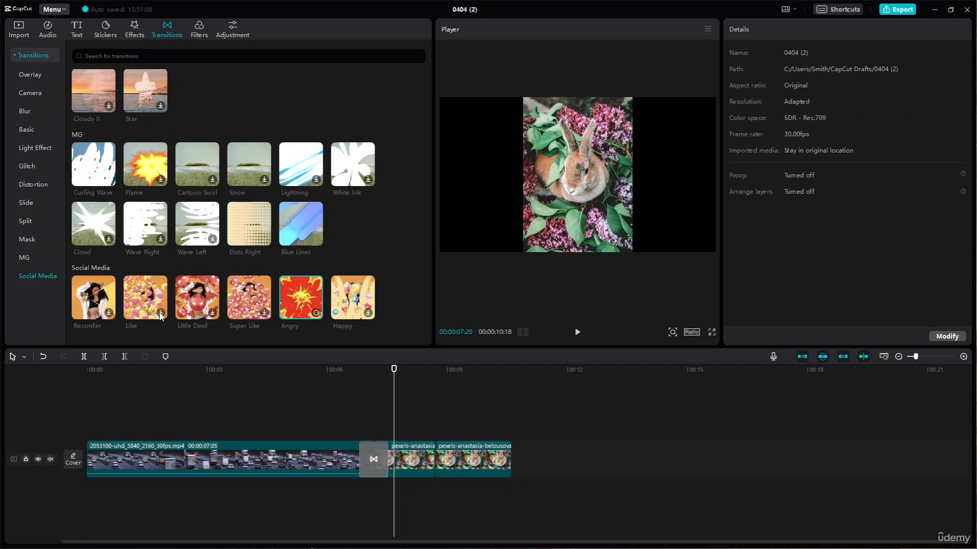
pyautogui.click(161, 317)
pyautogui.click(341, 377)
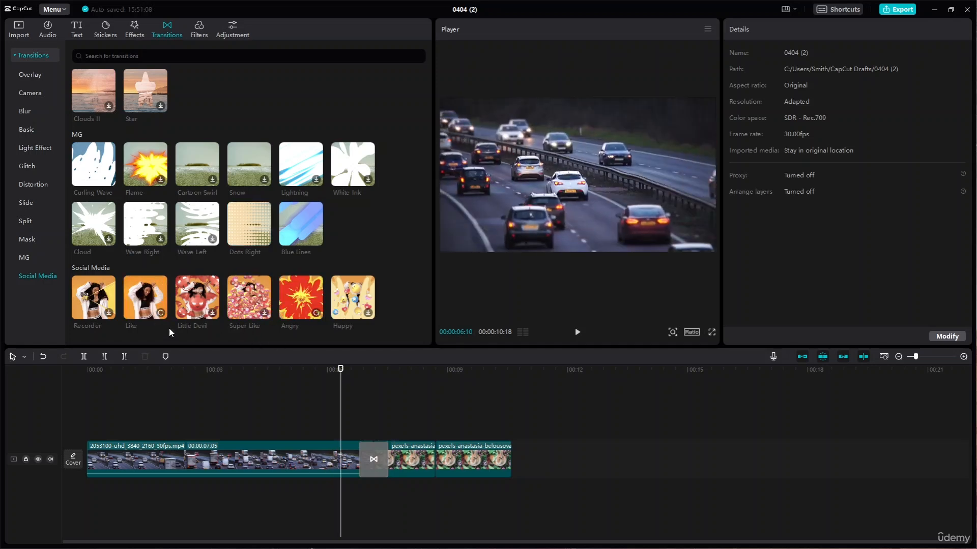
pyautogui.click(100, 305)
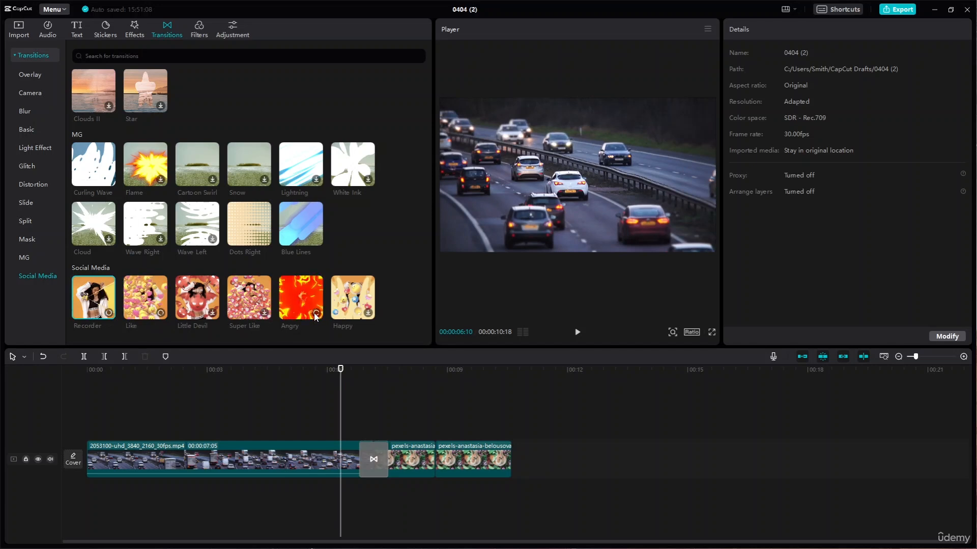
pyautogui.click(280, 312)
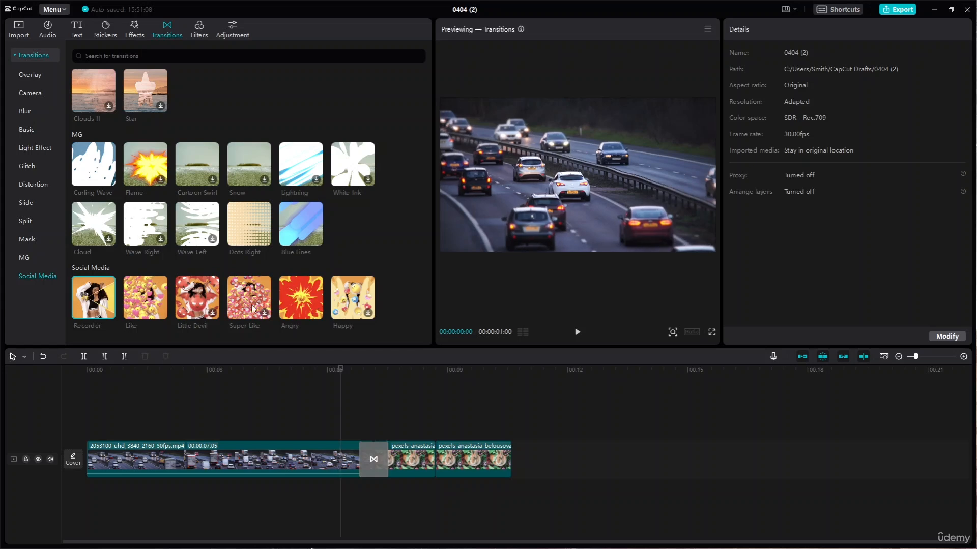
# - Apply Recorder at the cut after the traffic clip and Like between the two rabbit photos, playing each cut
pyautogui.click(109, 312)
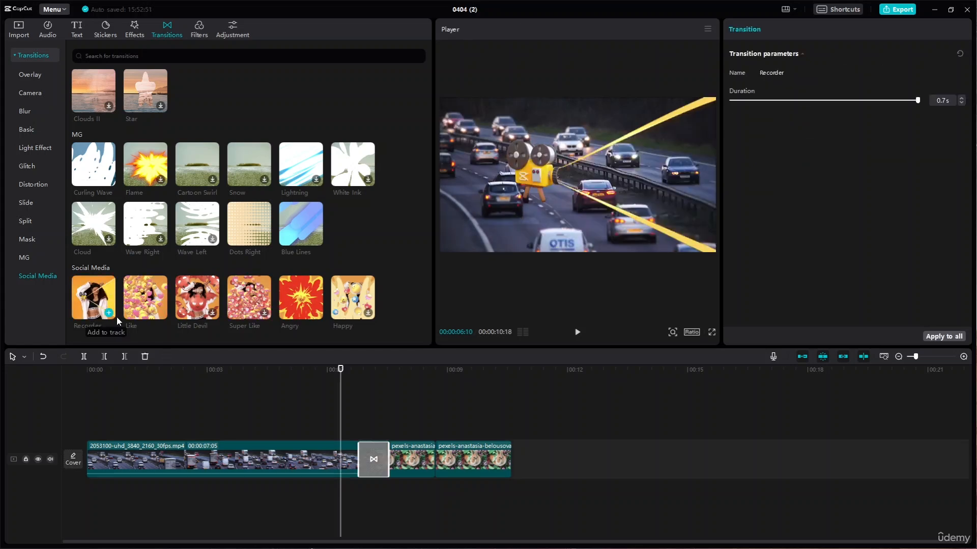
pyautogui.click(578, 332)
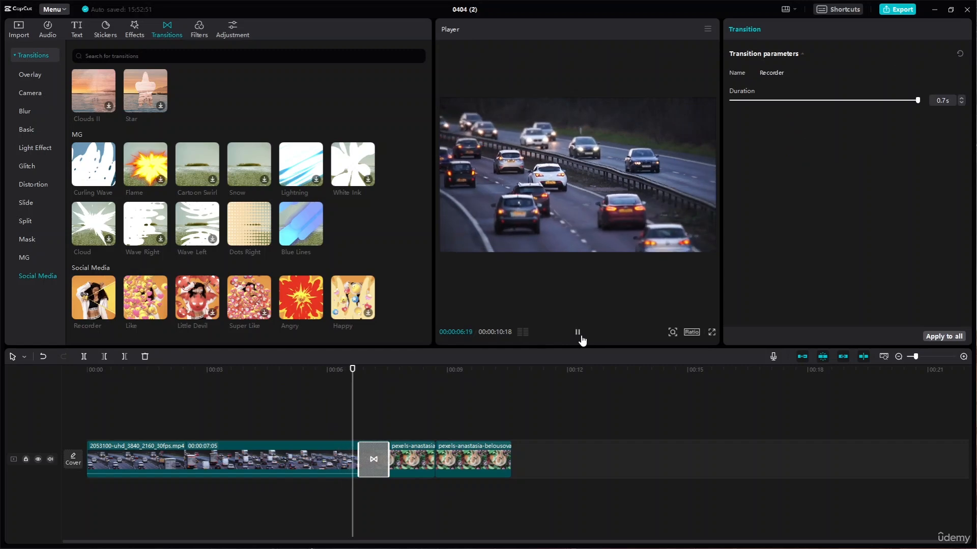
pyautogui.click(160, 313)
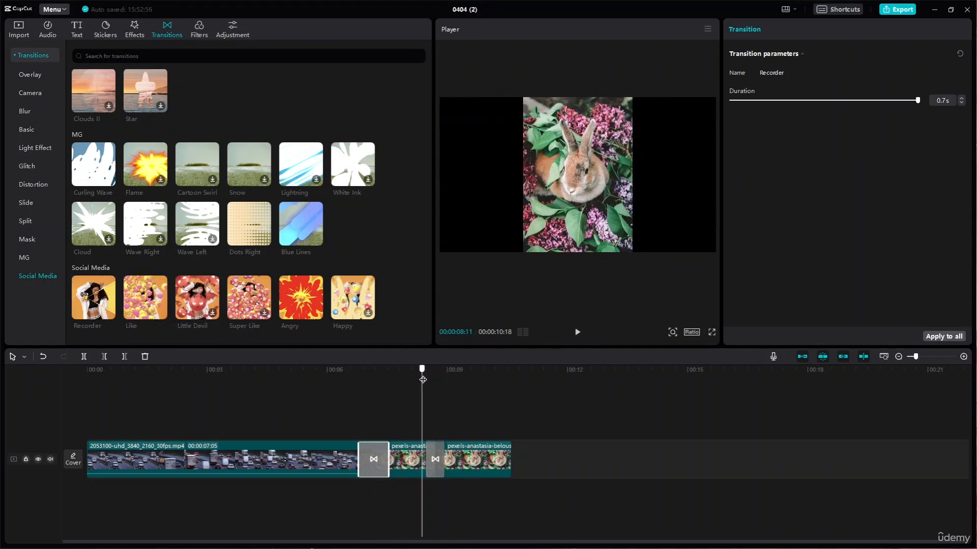
pyautogui.press('space')
pyautogui.press('space')
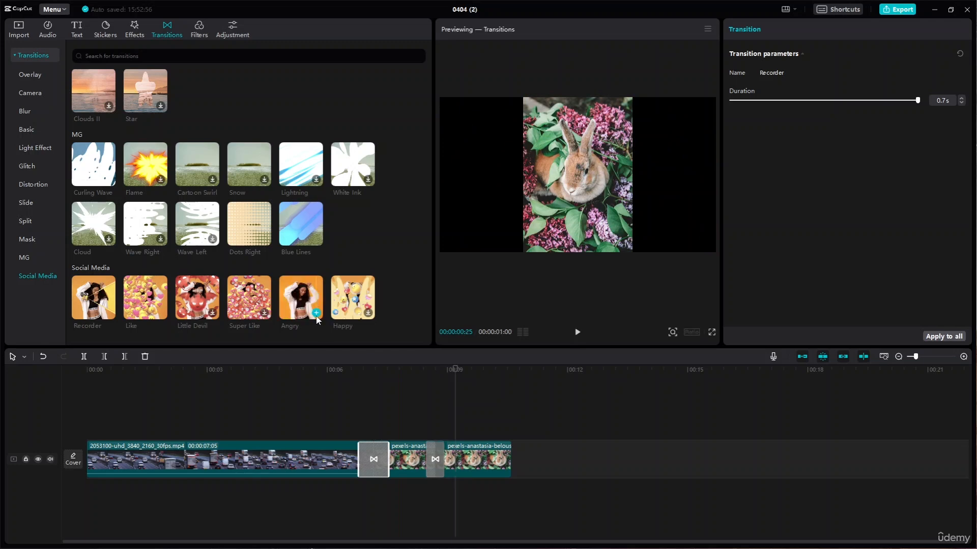
# - Play the cut between the rabbit photos with Angry in place of Like, and extend that transition to 0.7 s
pyautogui.click(422, 372)
pyautogui.press('space')
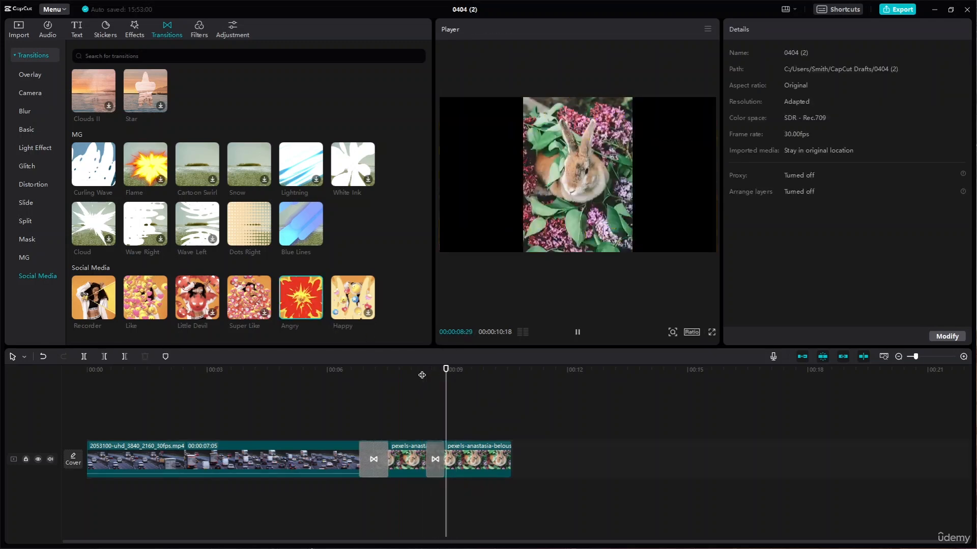
pyautogui.click(426, 461)
pyautogui.moveTo(444, 459); pyautogui.dragTo(456, 423)
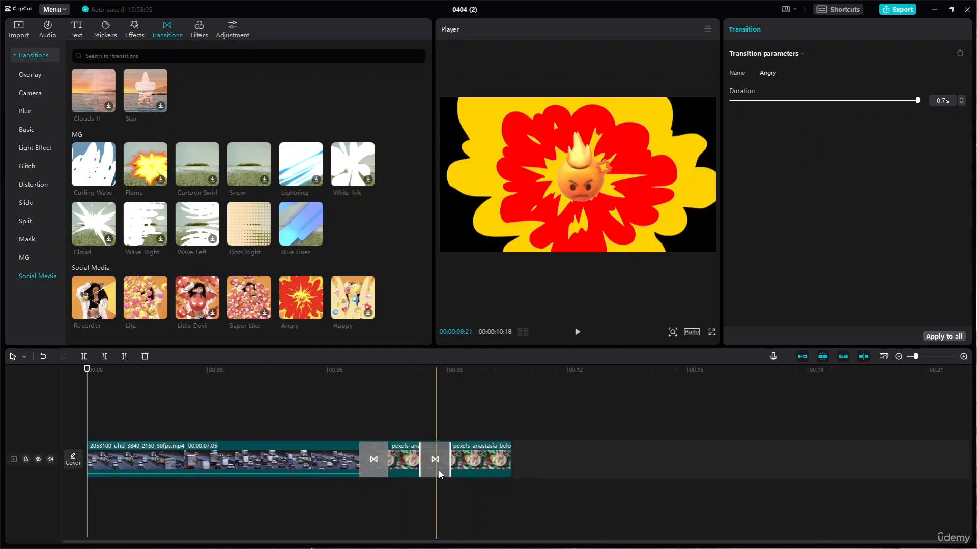
# - Shorten the Recorder transition after the traffic clip to 0.3 s
pyautogui.click(376, 460)
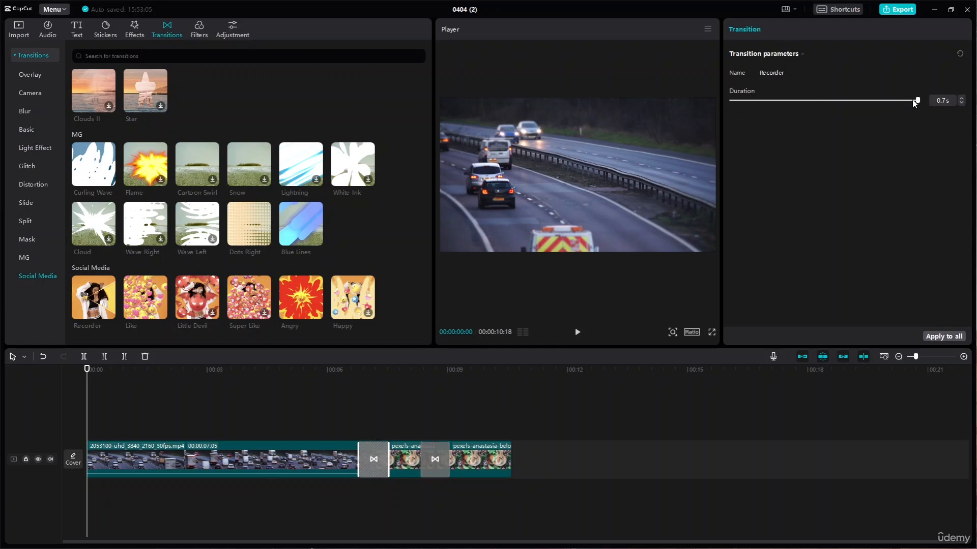
pyautogui.moveTo(914, 103); pyautogui.dragTo(881, 101)
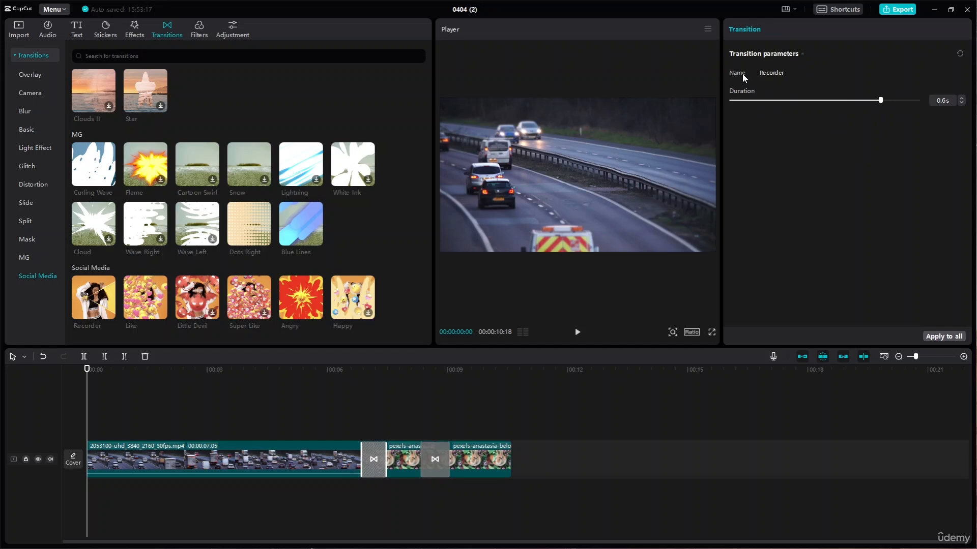
pyautogui.click(960, 102)
pyautogui.click(961, 103)
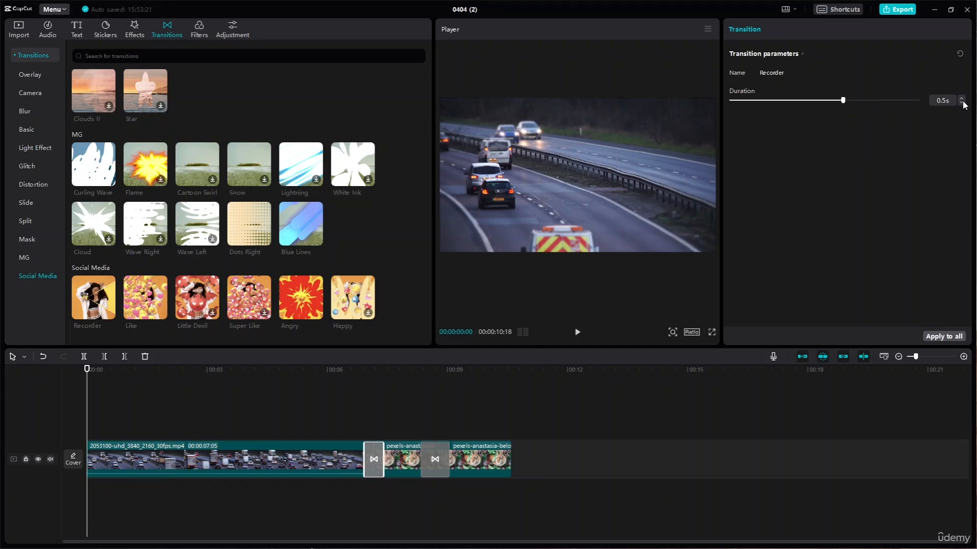
pyautogui.click(960, 102)
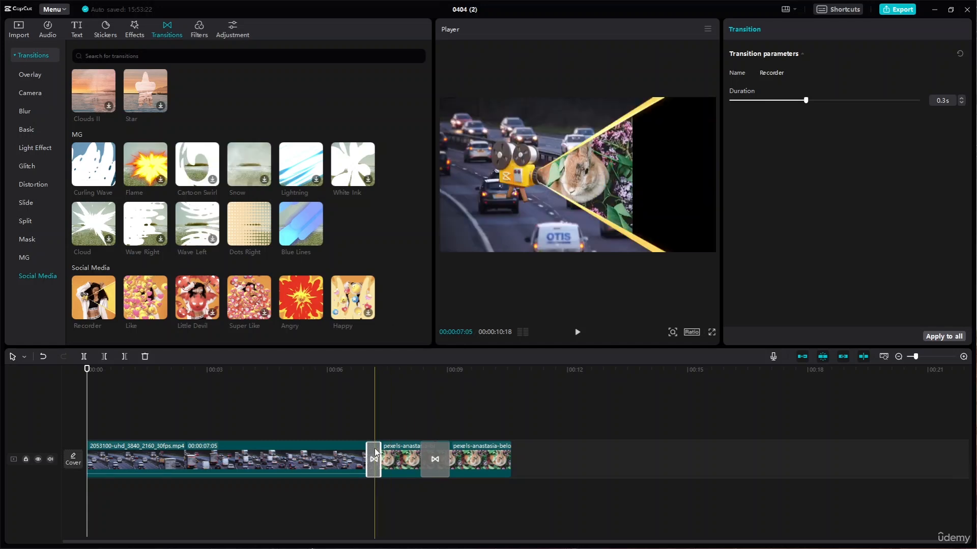
# - Delete the Recorder and Angry transitions from the timeline
pyautogui.press('Delete')
pyautogui.click(433, 457)
pyautogui.press('Delete')
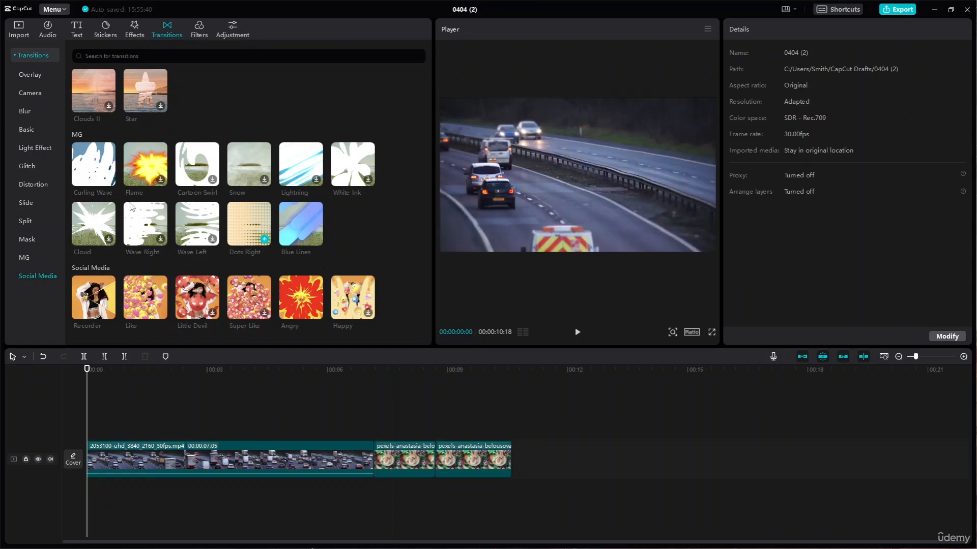
# - Collapse the transition categories, select the traffic clip, move the playhead to 00:00:00:29 and look over the clip's Adjustment and Video settings
pyautogui.click(17, 55)
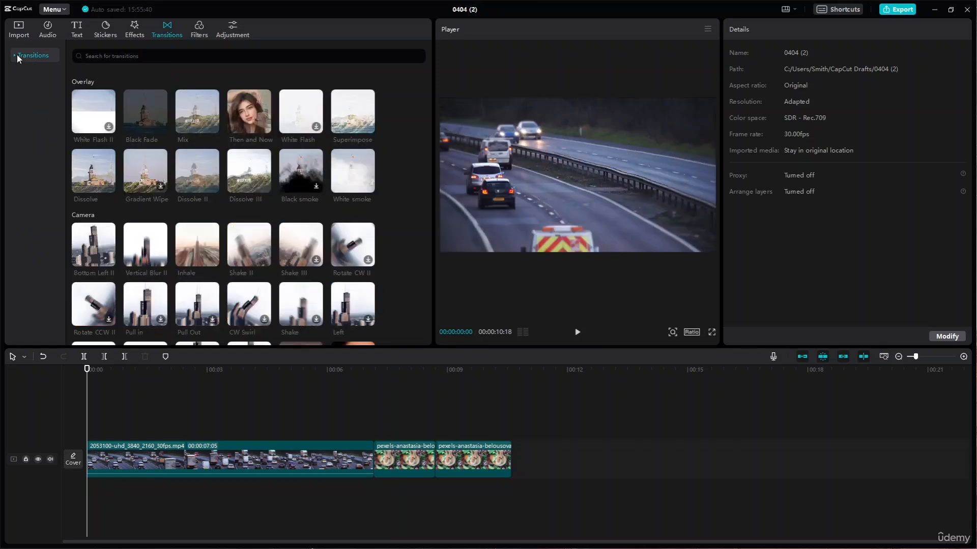
pyautogui.click(358, 450)
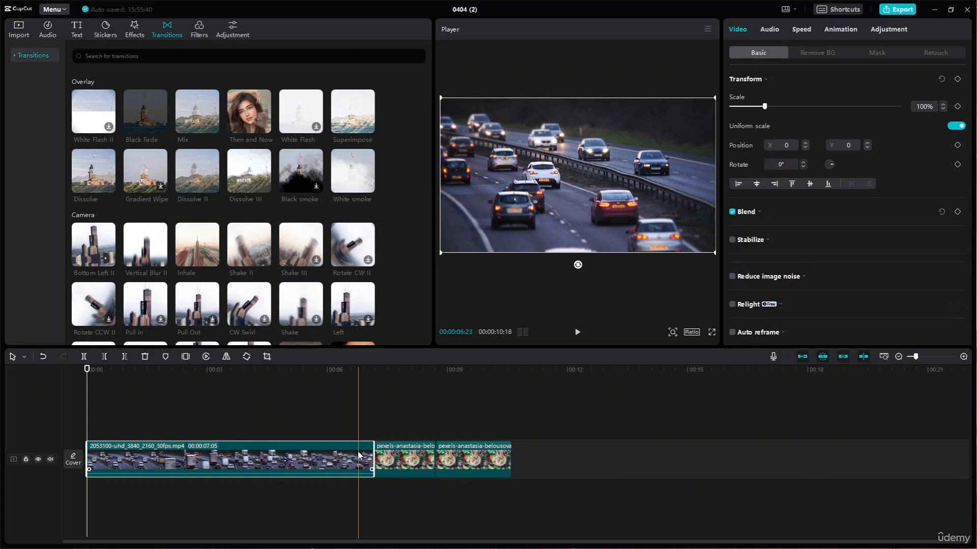
pyautogui.press('Home')
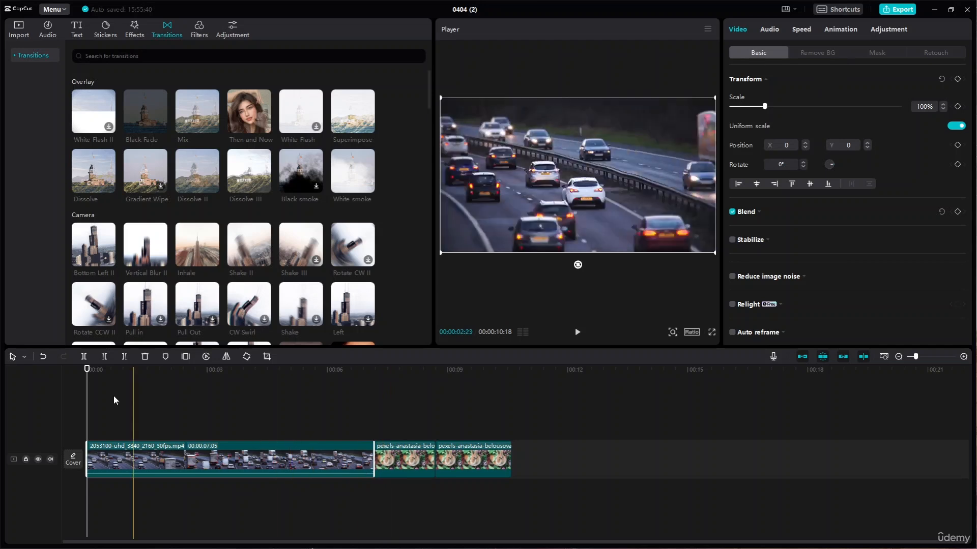
pyautogui.moveTo(89, 371); pyautogui.dragTo(126, 374)
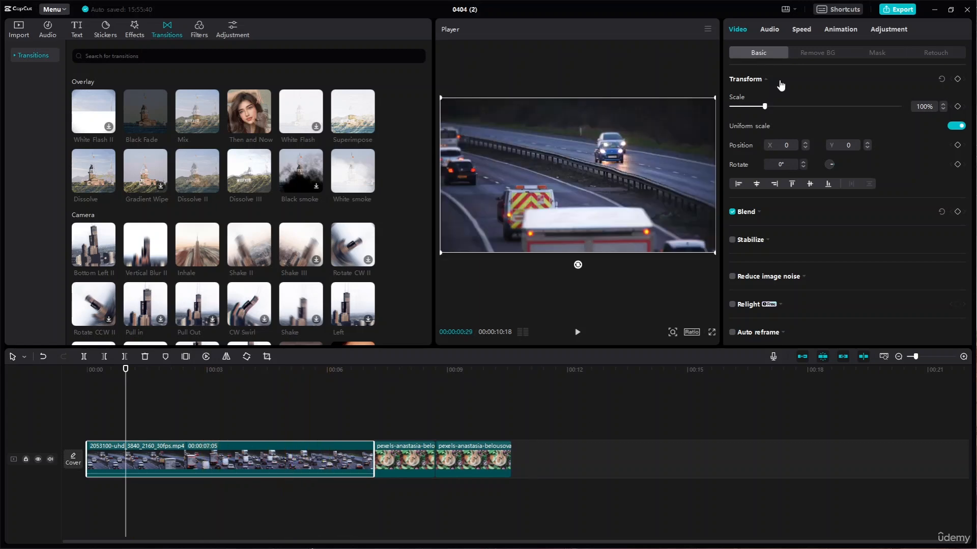
pyautogui.click(891, 30)
pyautogui.click(746, 30)
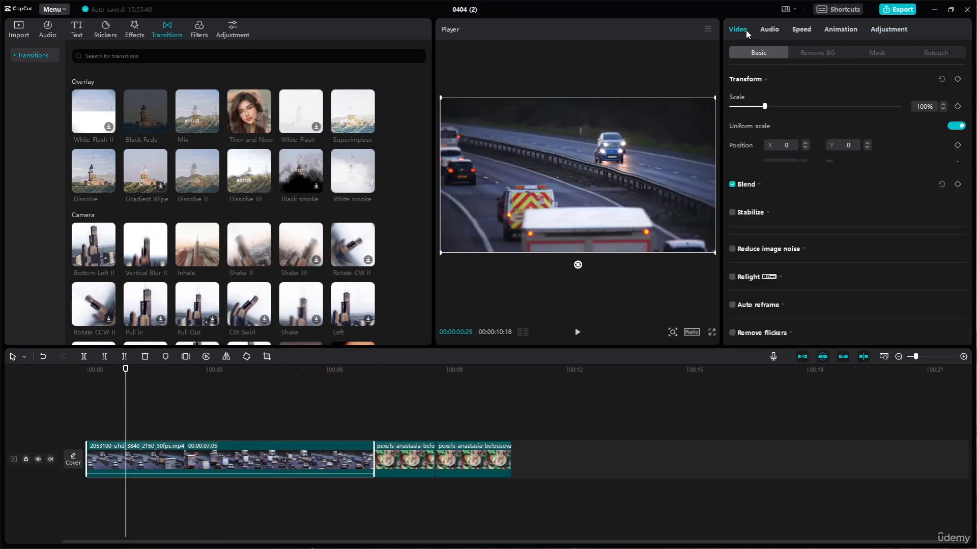
# - Look over the traffic clip's In and Out animations, apply the Rota...ning In animation and play the clip from the start
pyautogui.click(845, 31)
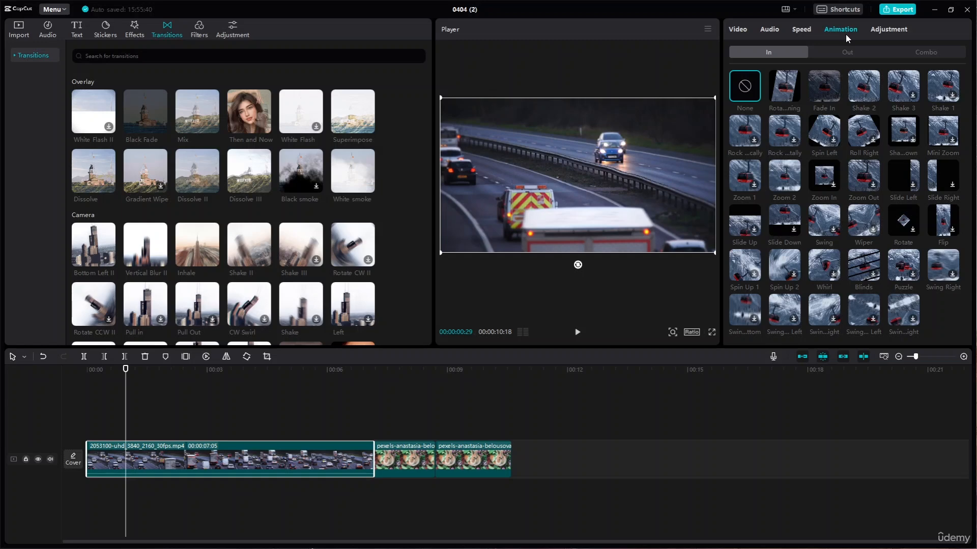
pyautogui.click(848, 51)
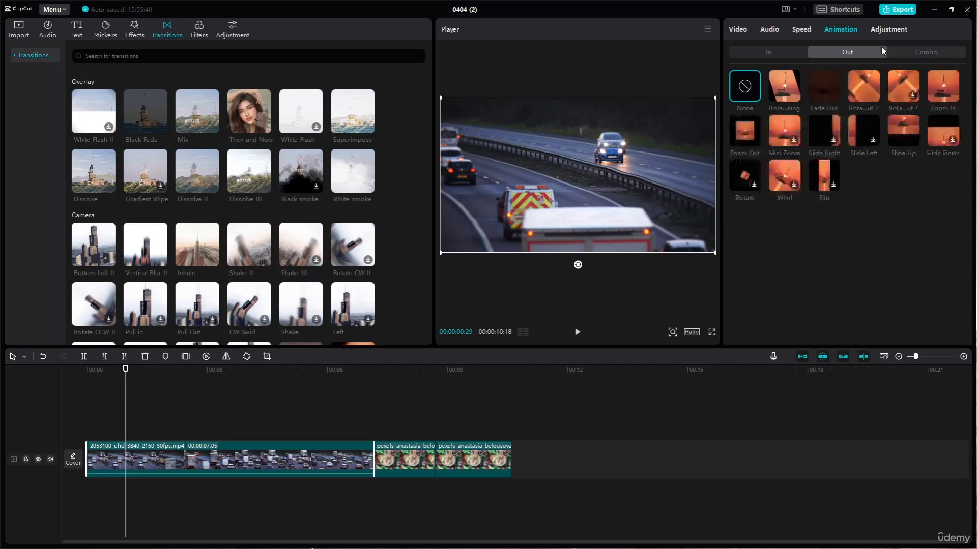
pyautogui.click(790, 53)
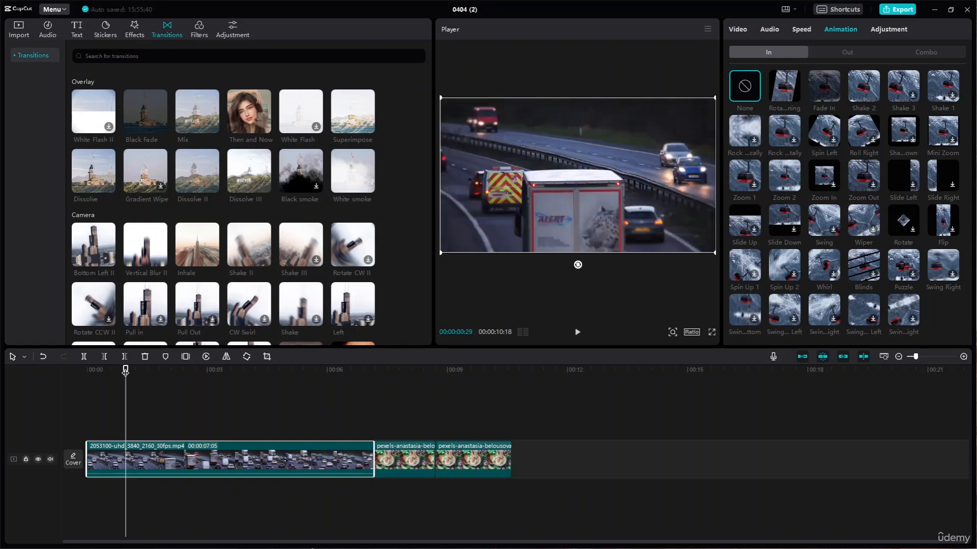
pyautogui.click(792, 92)
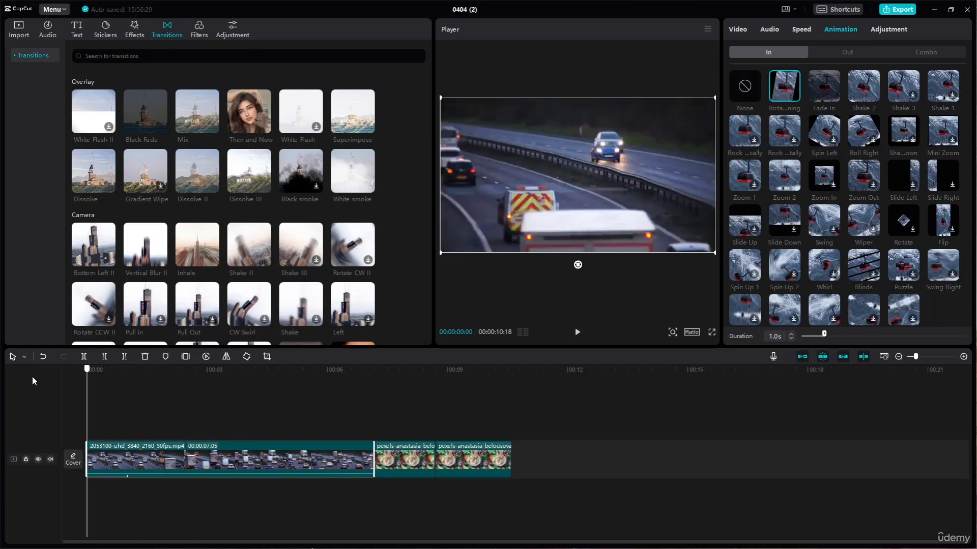
pyautogui.click(577, 333)
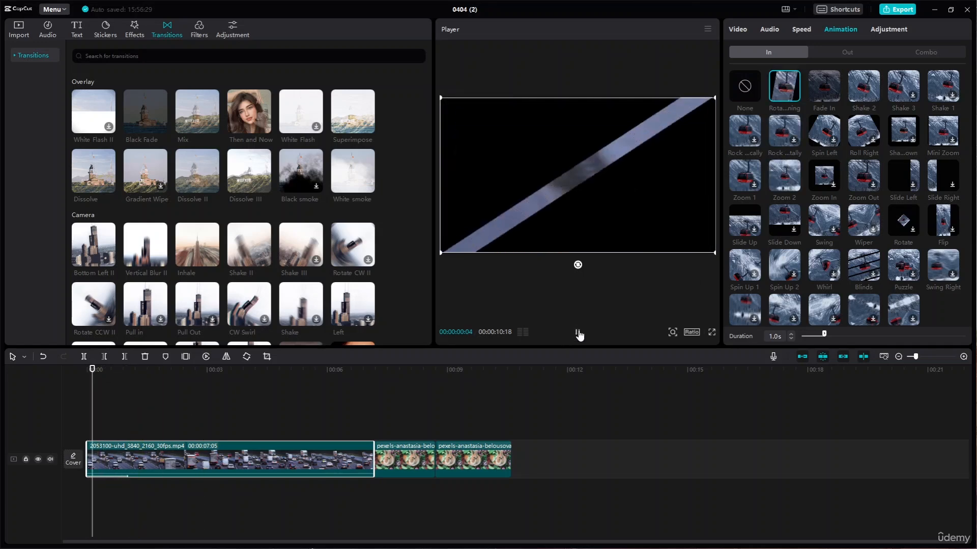
# - Try the In animations Fade In, Shake 2, Shake 3, Shake 1 and Rock ...cally on the traffic clip
pyautogui.click(834, 95)
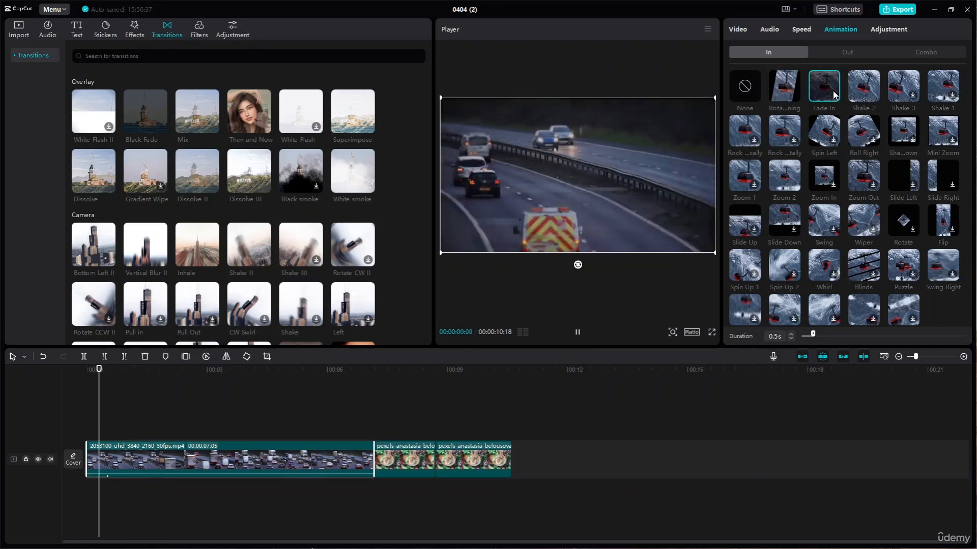
pyautogui.click(869, 96)
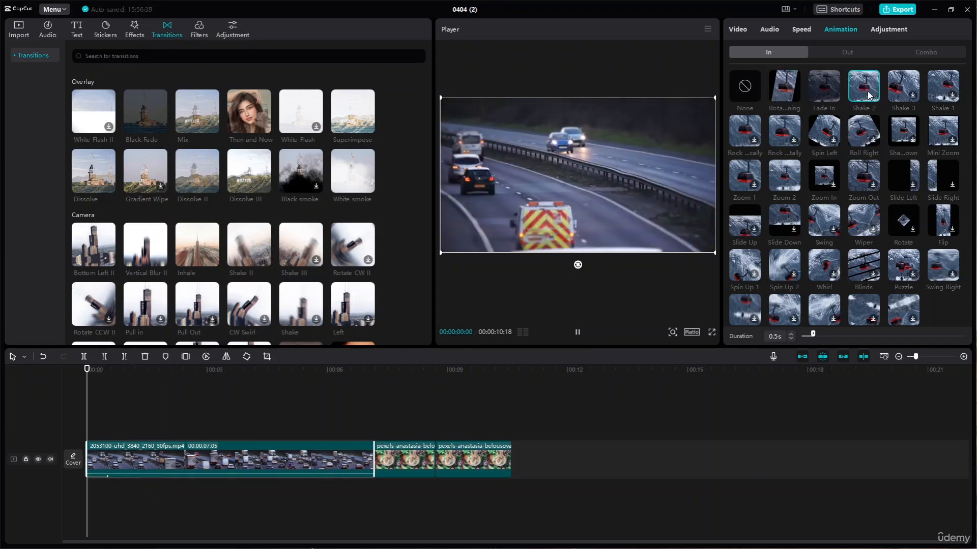
pyautogui.click(915, 96)
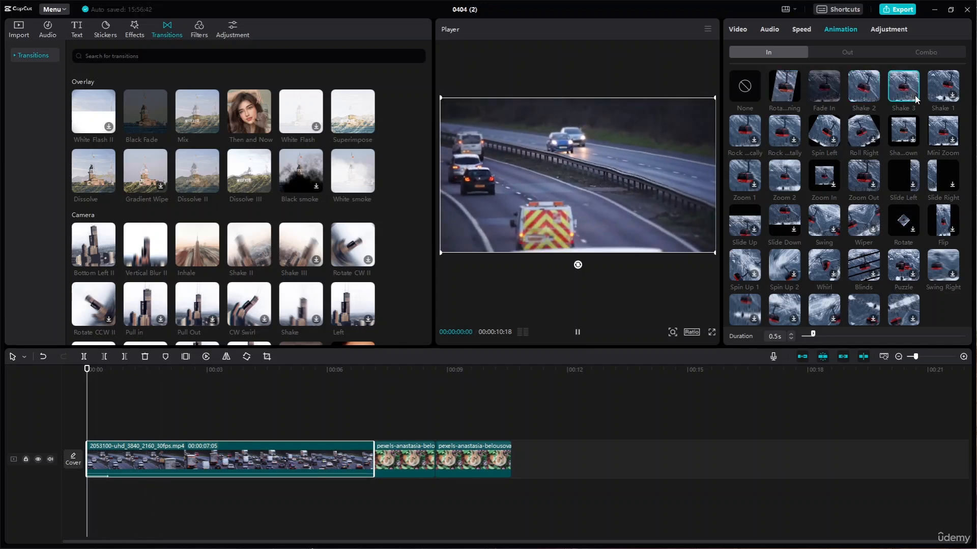
pyautogui.click(943, 86)
pyautogui.click(751, 133)
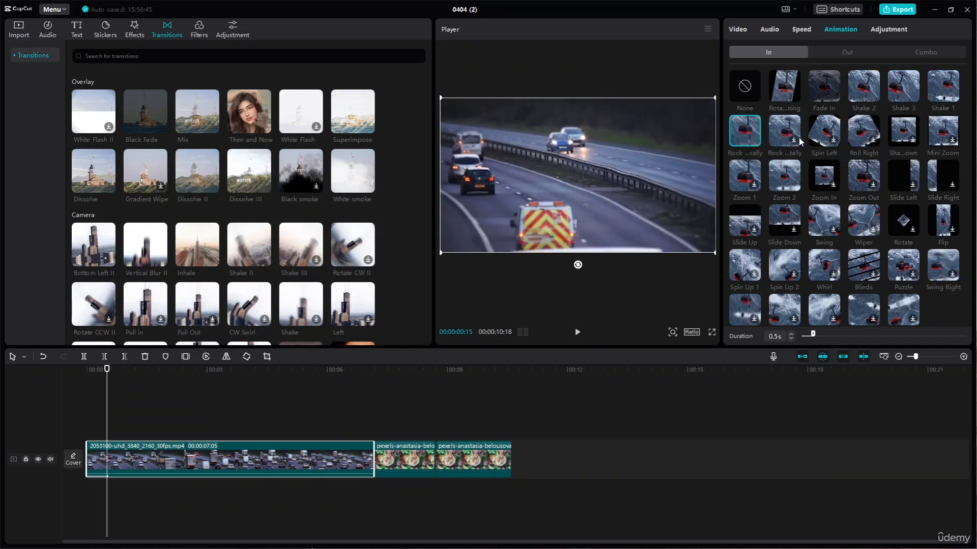
# - Try the In animations Swin...ight, Swing... Left, Slide Down and Swing on the traffic clip
pyautogui.scroll(-1, 880, 275)
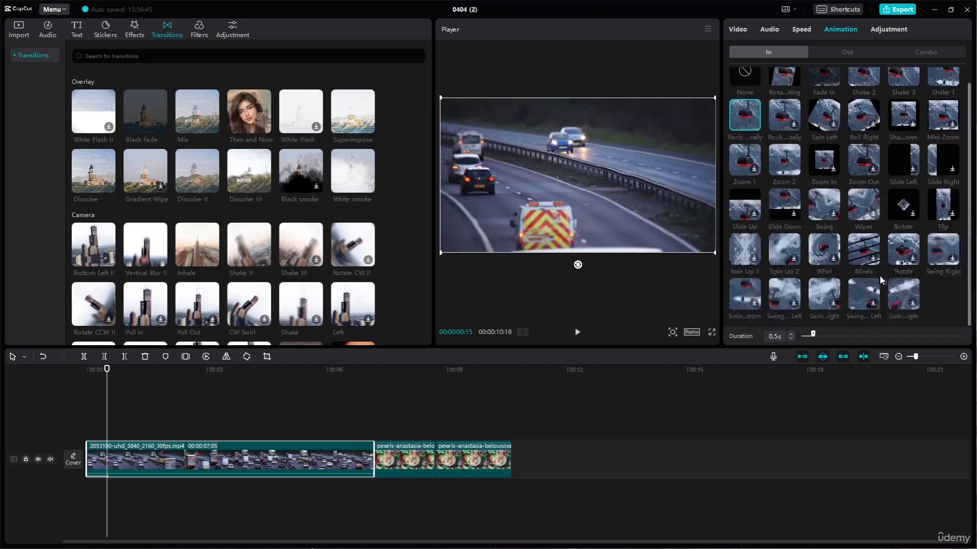
pyautogui.click(908, 296)
pyautogui.click(875, 304)
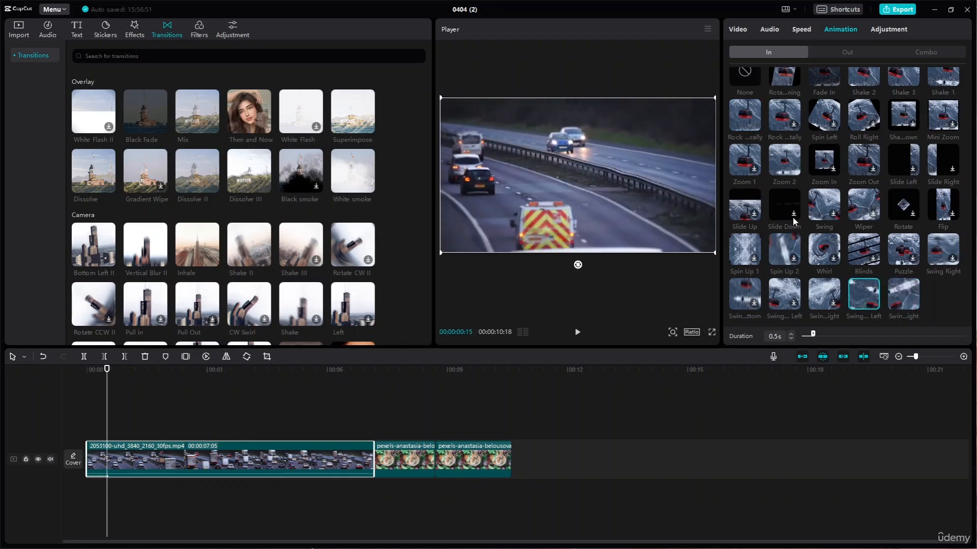
pyautogui.click(793, 218)
pyautogui.click(834, 216)
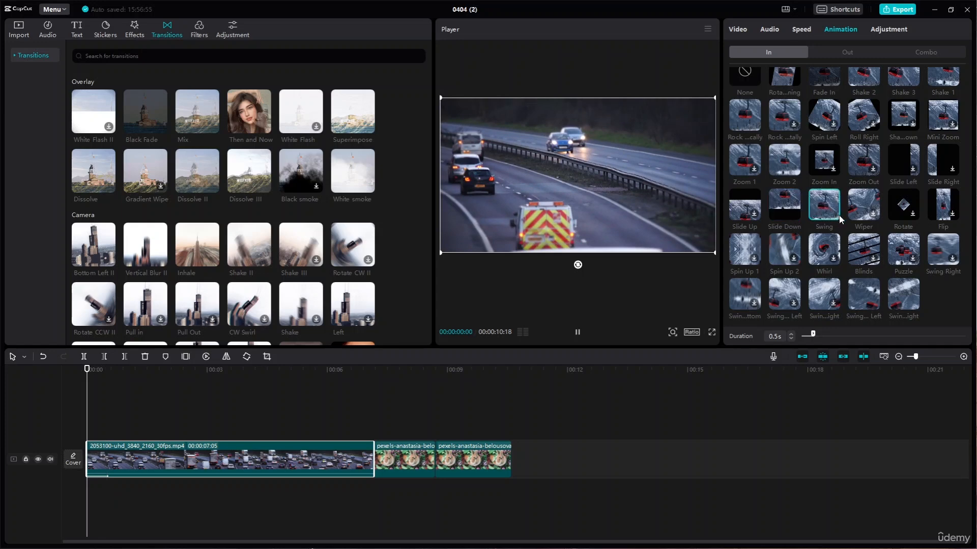
# - Try the In animations Wiper, Rotate, Roll Right, Spin Left and Flip on the traffic clip
pyautogui.click(865, 213)
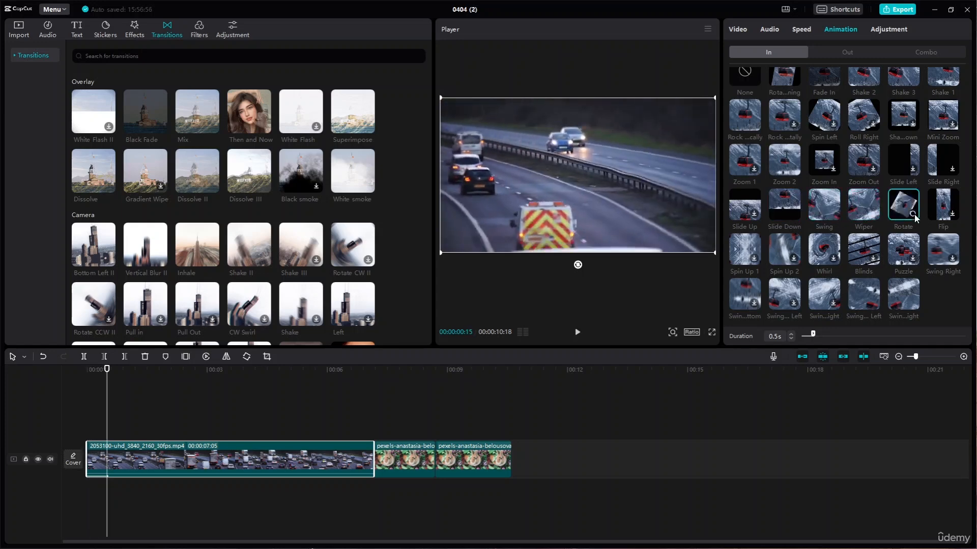
pyautogui.click(913, 214)
pyautogui.click(875, 131)
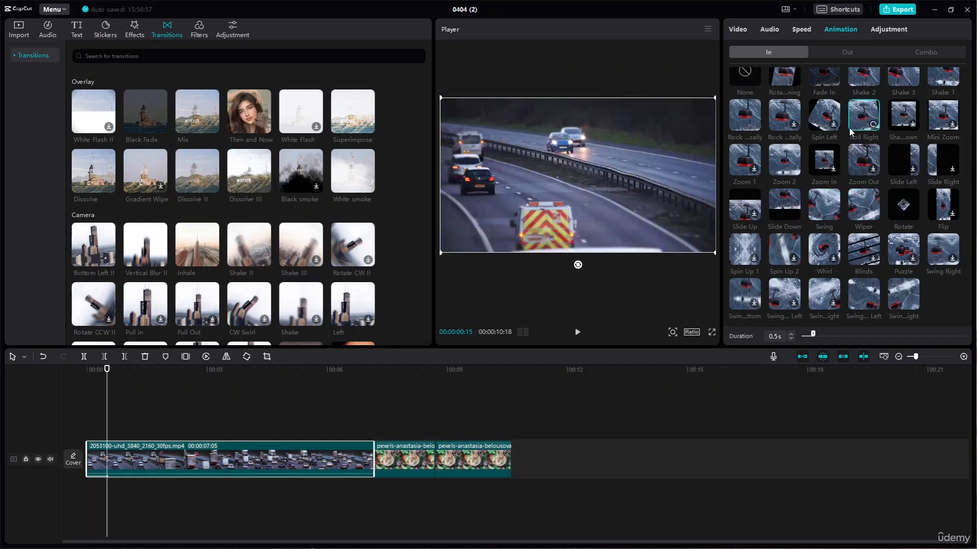
pyautogui.click(837, 127)
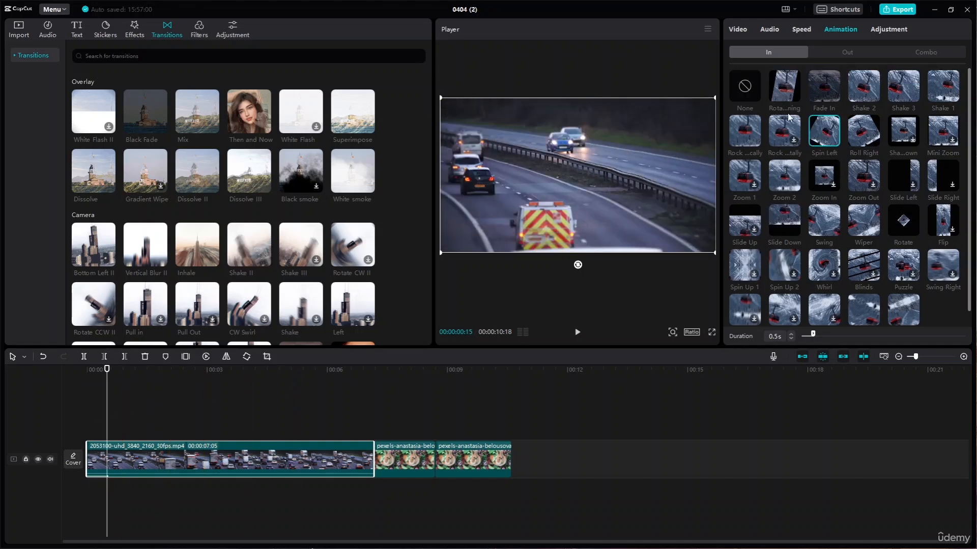
pyautogui.click(945, 220)
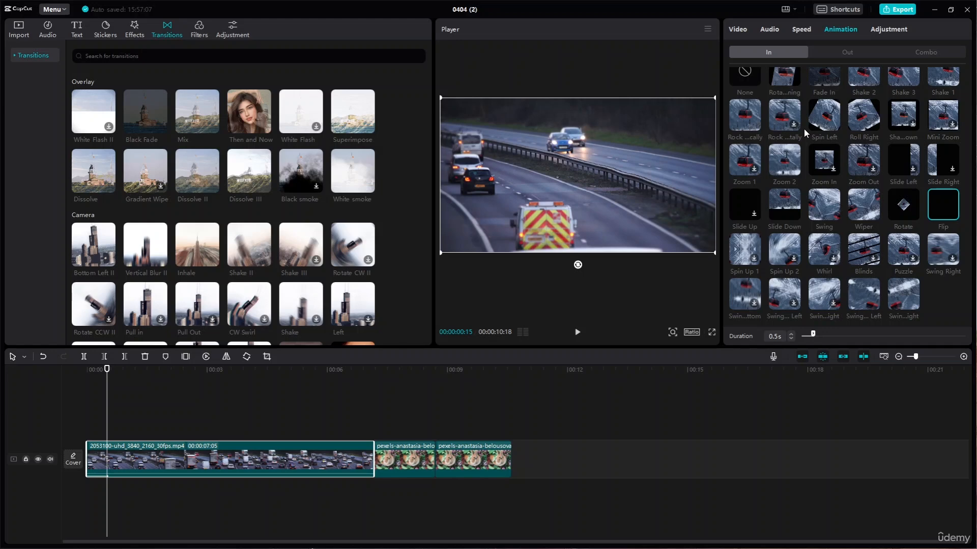
pyautogui.scroll(1, 805, 129)
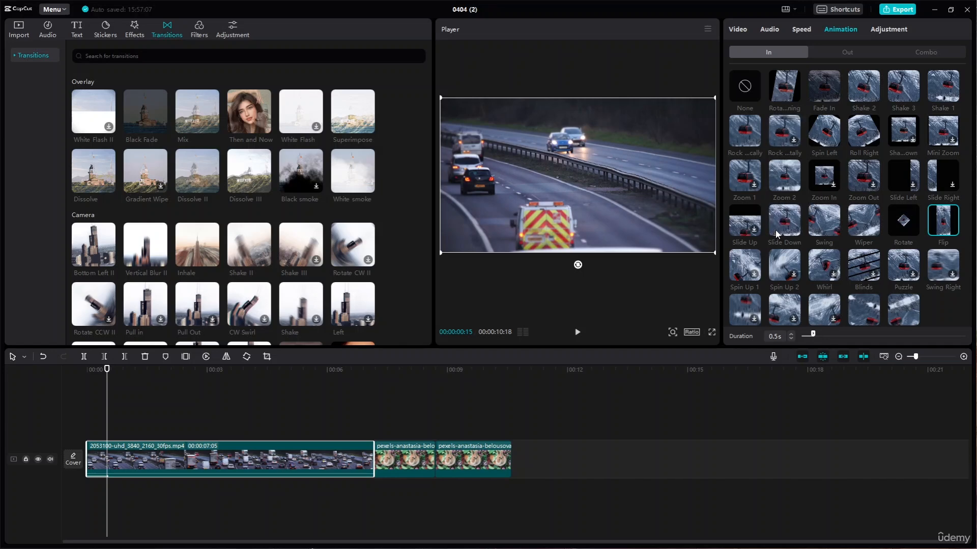
# - Try the Out animations Rota...sing, Fade Out, Rota...ut 2 and Rota...ut 1 on the traffic clip
pyautogui.click(850, 51)
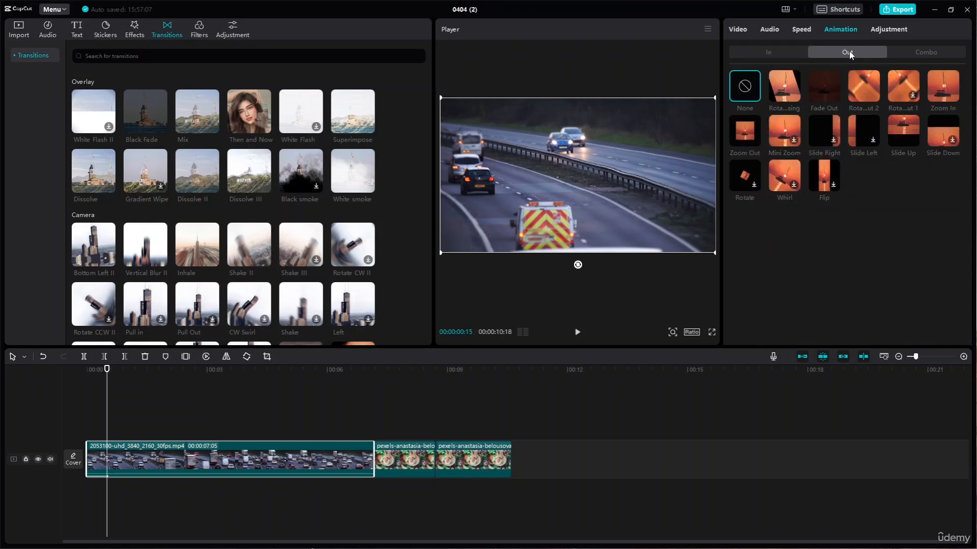
pyautogui.click(796, 97)
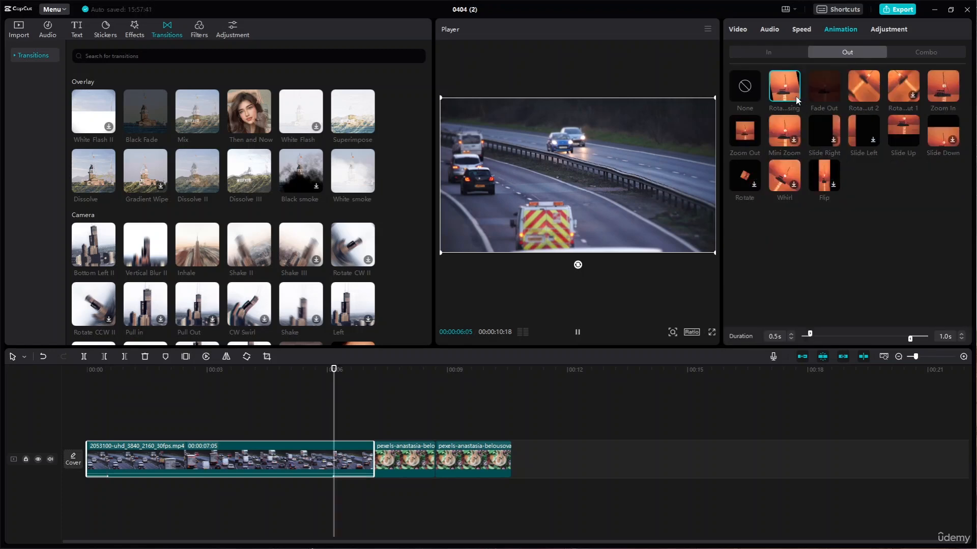
pyautogui.click(837, 80)
pyautogui.click(857, 85)
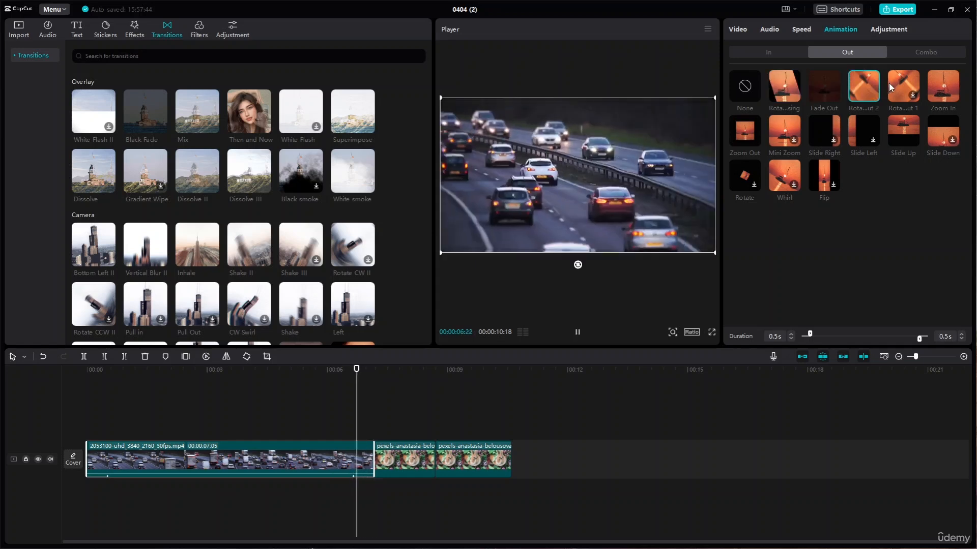
pyautogui.click(899, 82)
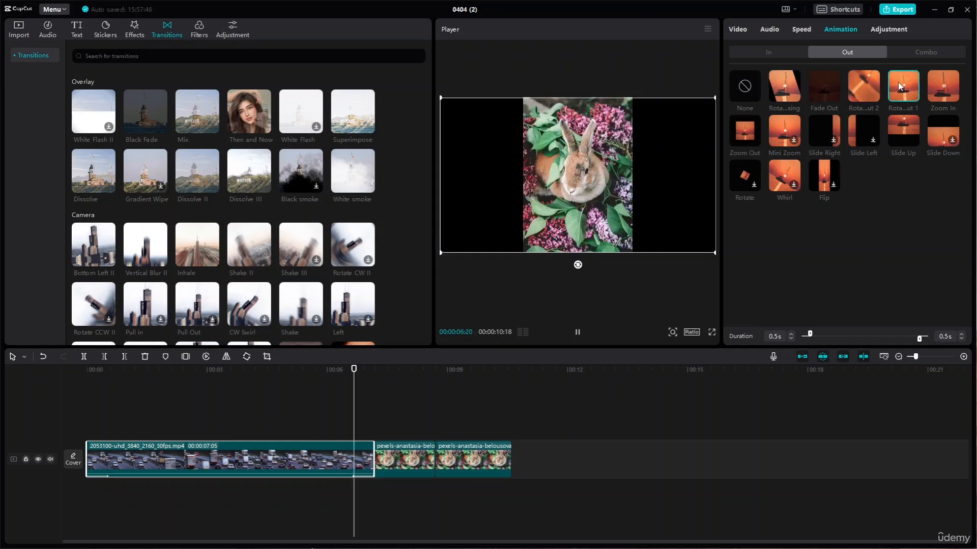
# - Try the Out animations Zoom In, Zoom Out, Mini Zoom, Slide Right and Slide Left on the traffic clip
pyautogui.click(940, 86)
pyautogui.click(740, 135)
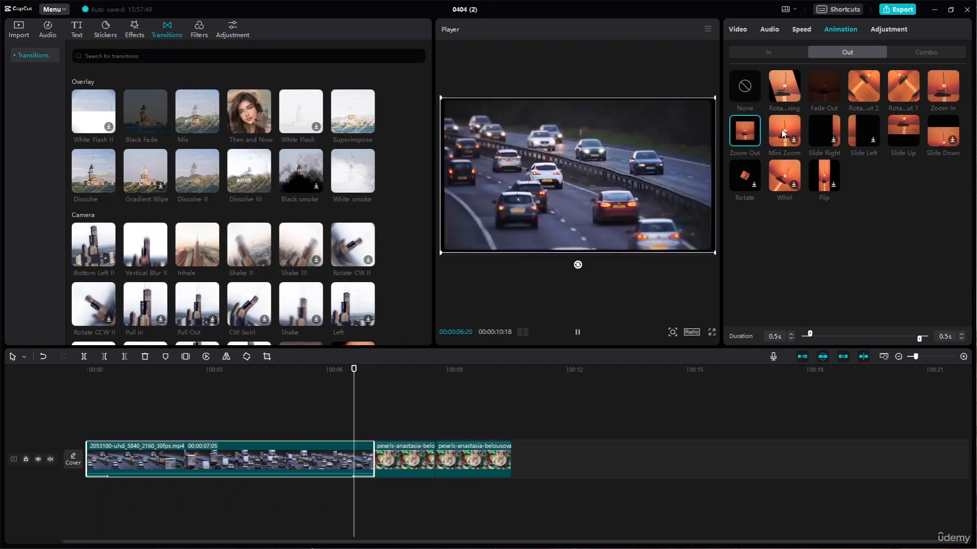
pyautogui.click(782, 129)
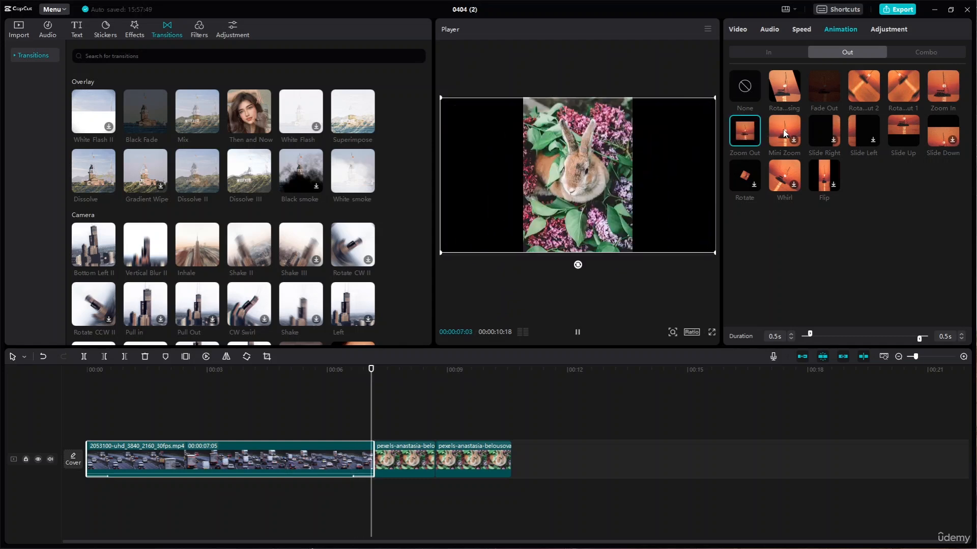
pyautogui.click(827, 131)
pyautogui.click(856, 128)
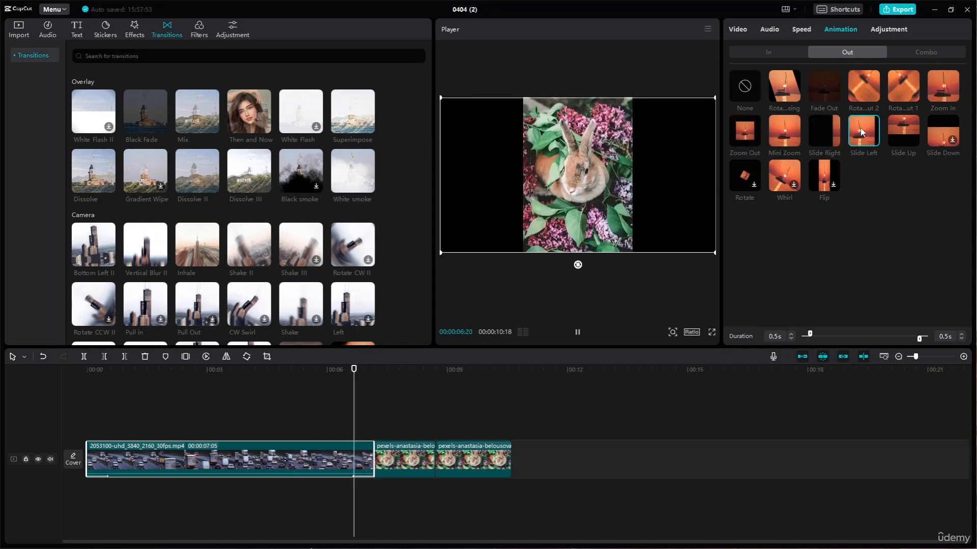
# - Preview Slide Up, Slide Down, Rotate and Whirl as the traffic clip's Out animation, and settle on Flip
pyautogui.click(904, 128)
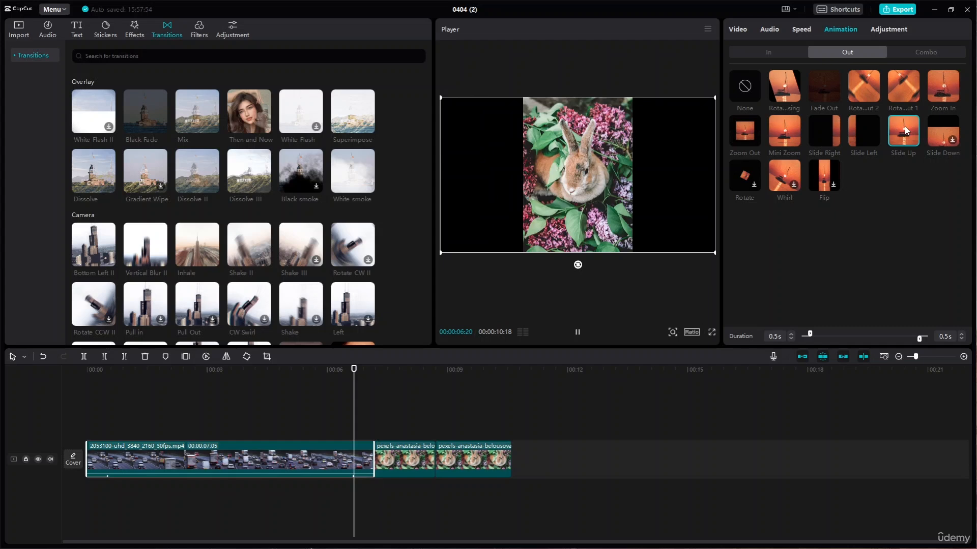
pyautogui.click(941, 124)
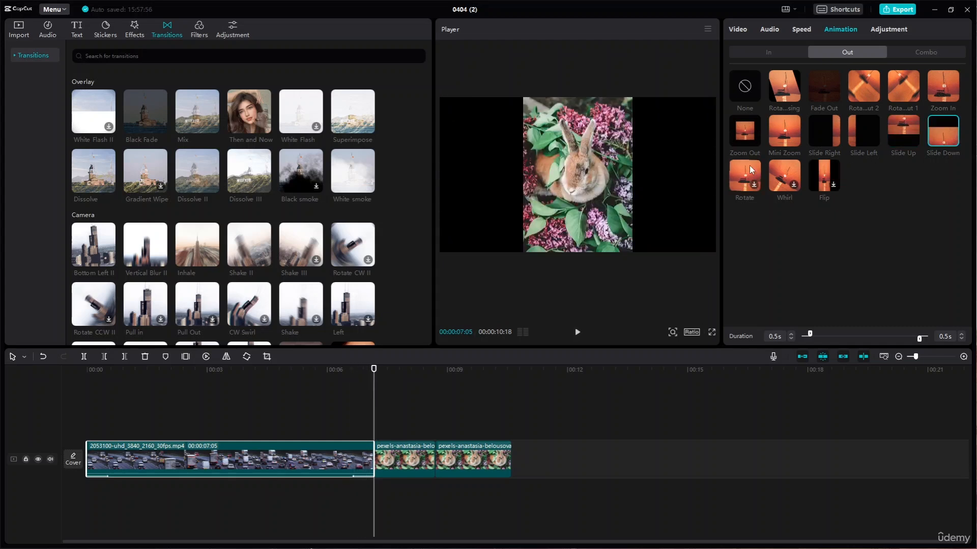
pyautogui.click(749, 166)
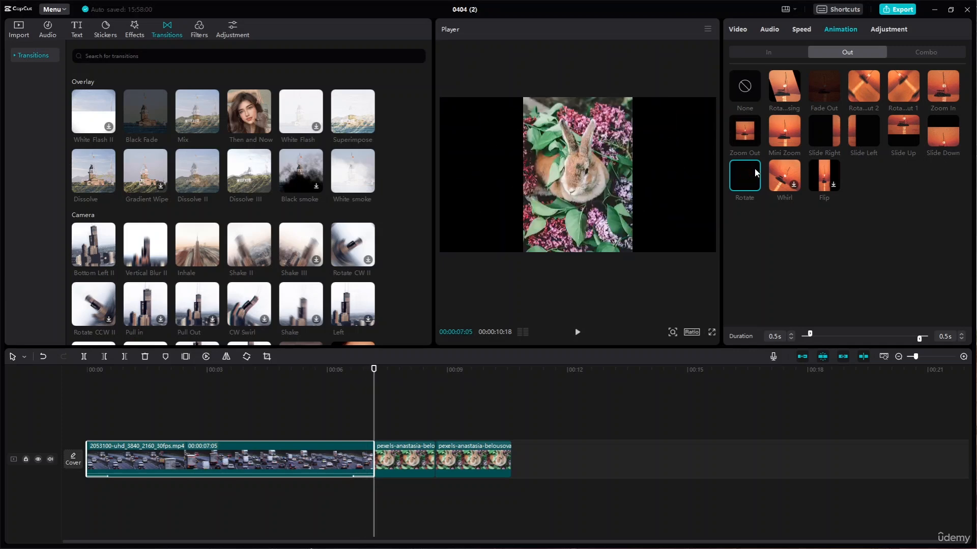
pyautogui.click(783, 167)
pyautogui.click(828, 172)
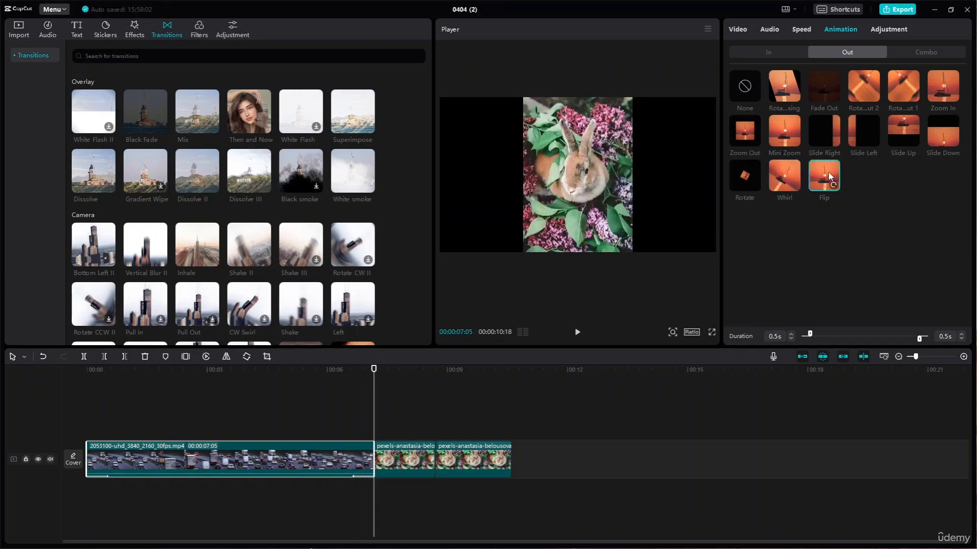
# - Compare the In and Out animation choices of the traffic clip
pyautogui.click(781, 50)
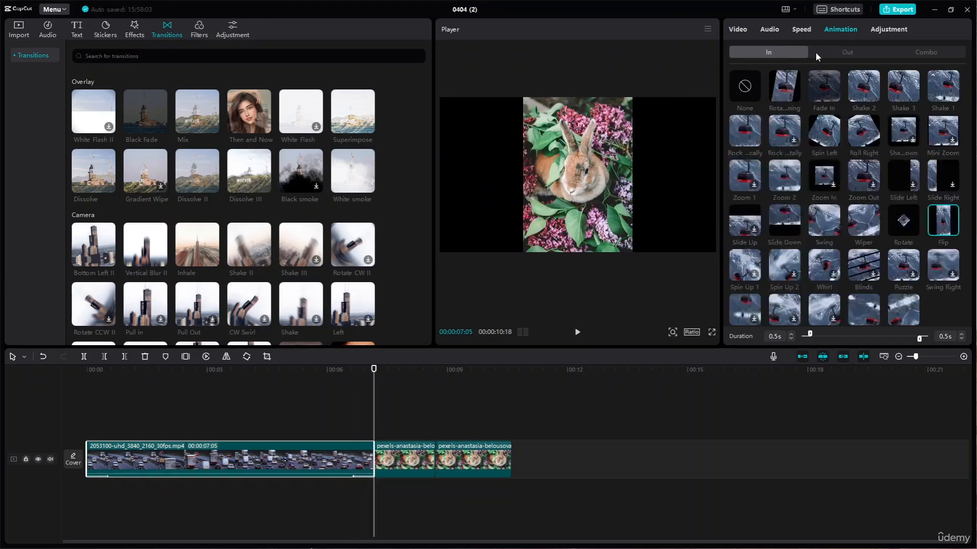
pyautogui.click(817, 53)
pyautogui.click(791, 53)
pyautogui.click(817, 53)
pyautogui.click(796, 53)
pyautogui.click(827, 55)
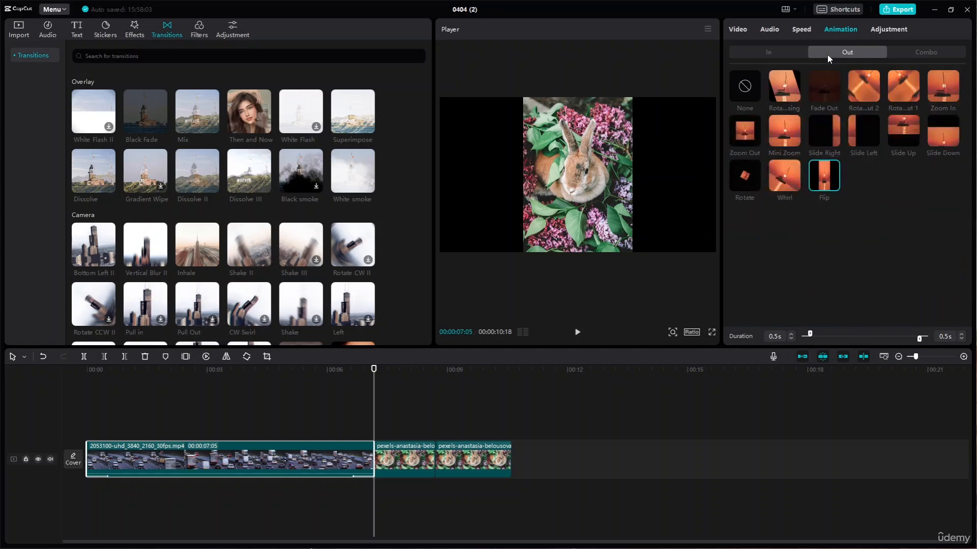
pyautogui.click(775, 55)
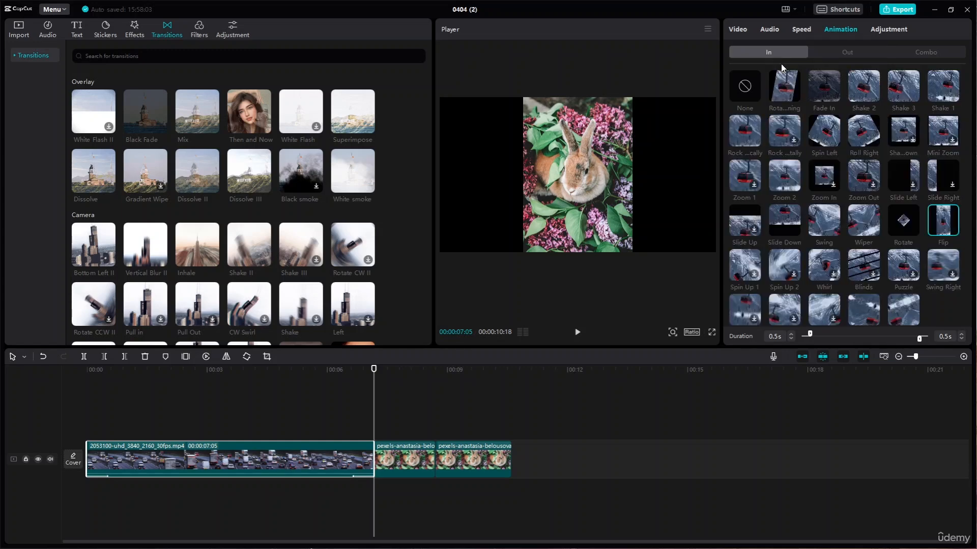
# - Apply the Rota...ning In animation to the traffic clip in place of Flip and set its duration to 2.0 s
pyautogui.click(779, 72)
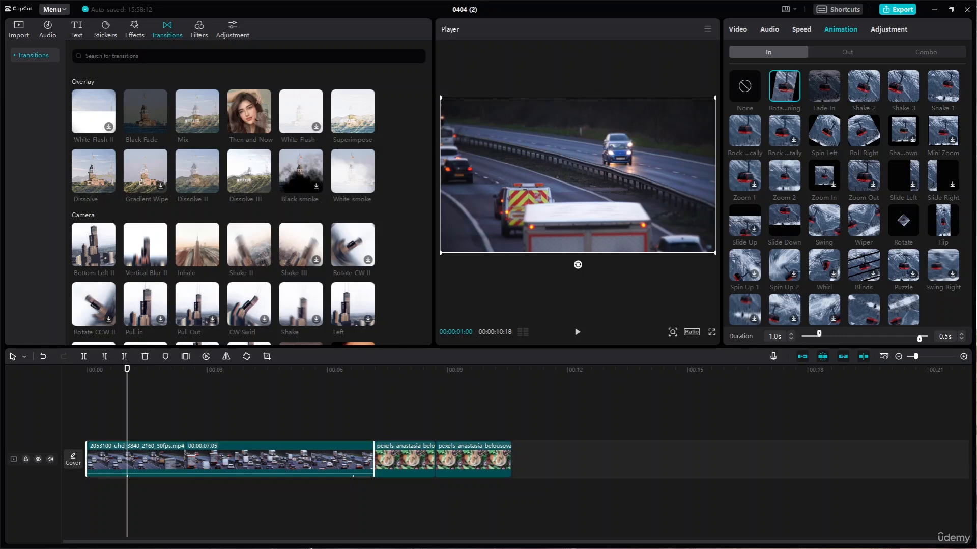
pyautogui.click(791, 334)
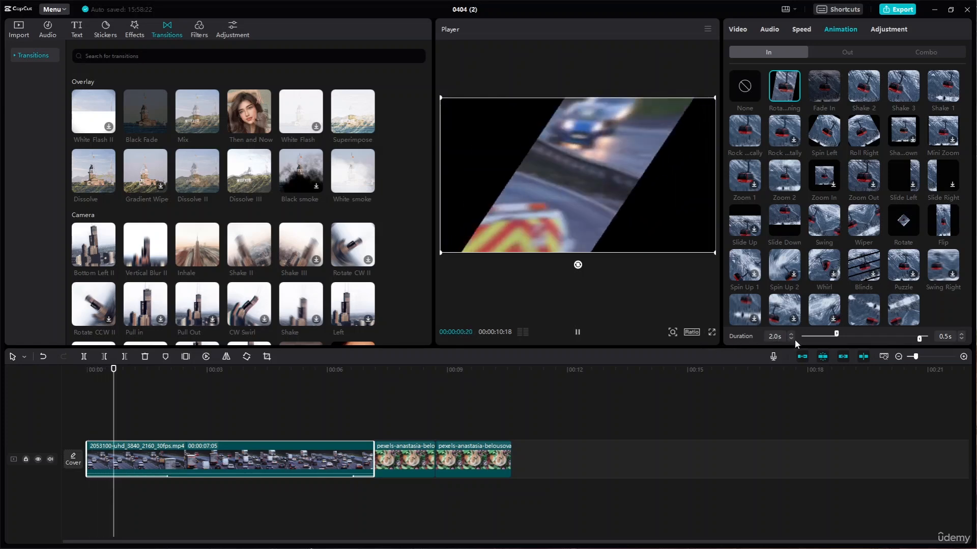
pyautogui.click(791, 334)
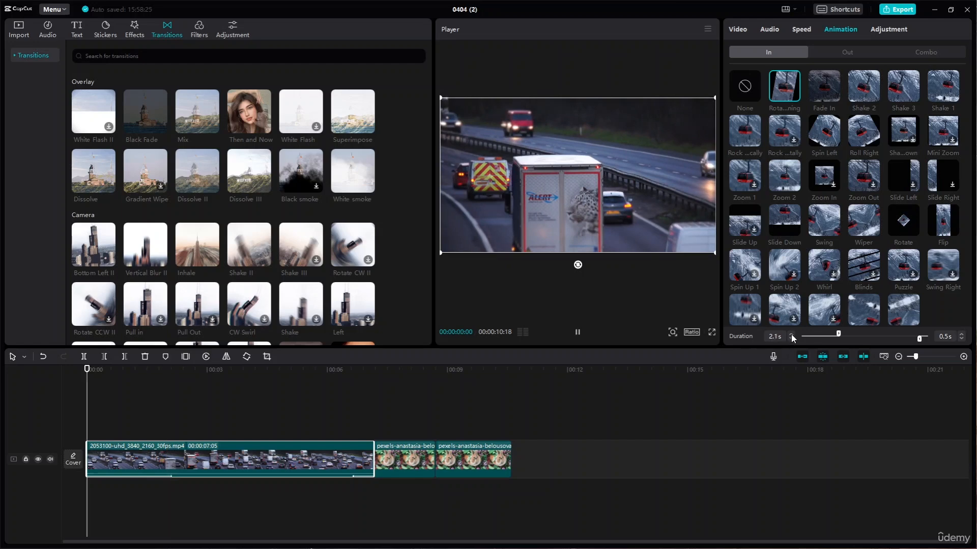
pyautogui.click(791, 335)
pyautogui.click(790, 338)
pyautogui.click(791, 339)
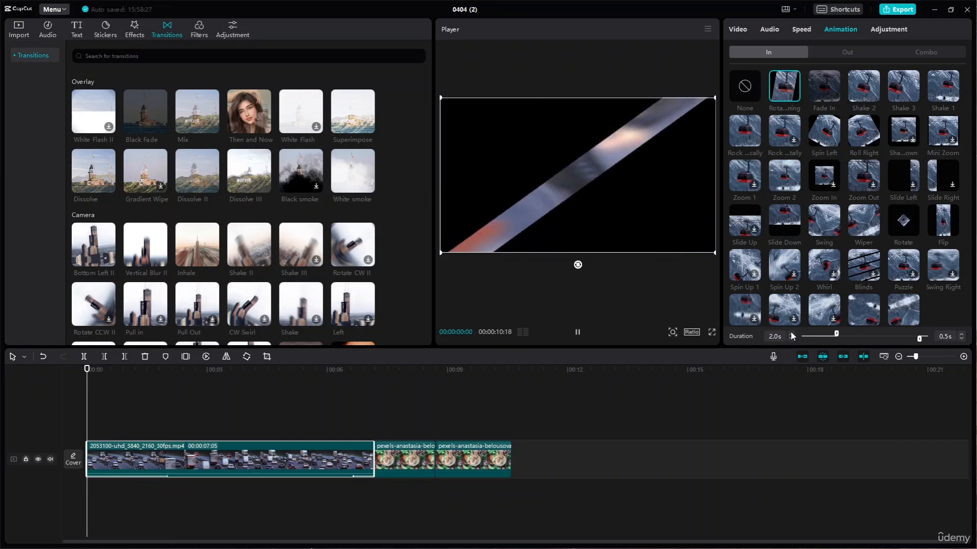
# - Remove the Flip Out animation from the traffic clip and set its In animation's duration to 1.5 s
pyautogui.click(790, 339)
pyautogui.click(790, 334)
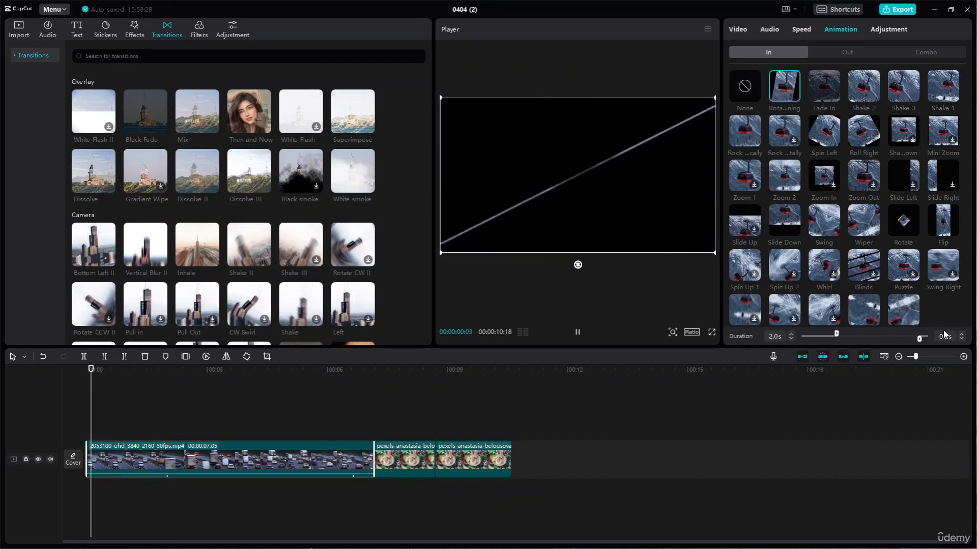
pyautogui.click(852, 56)
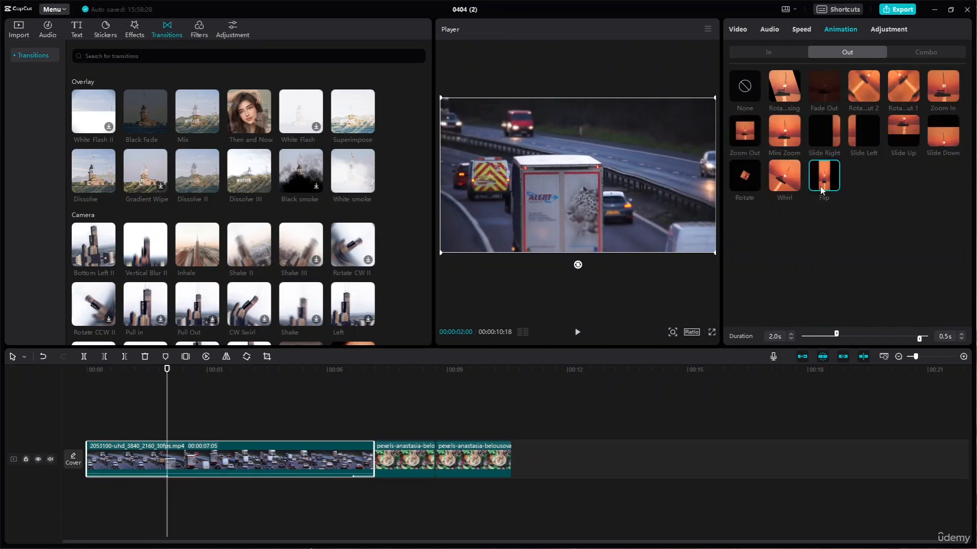
pyautogui.click(750, 88)
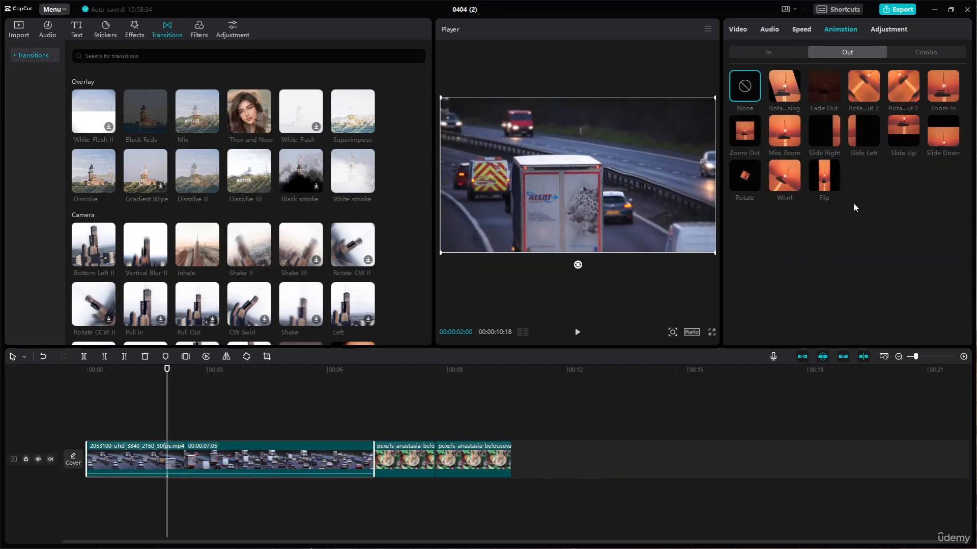
pyautogui.click(774, 53)
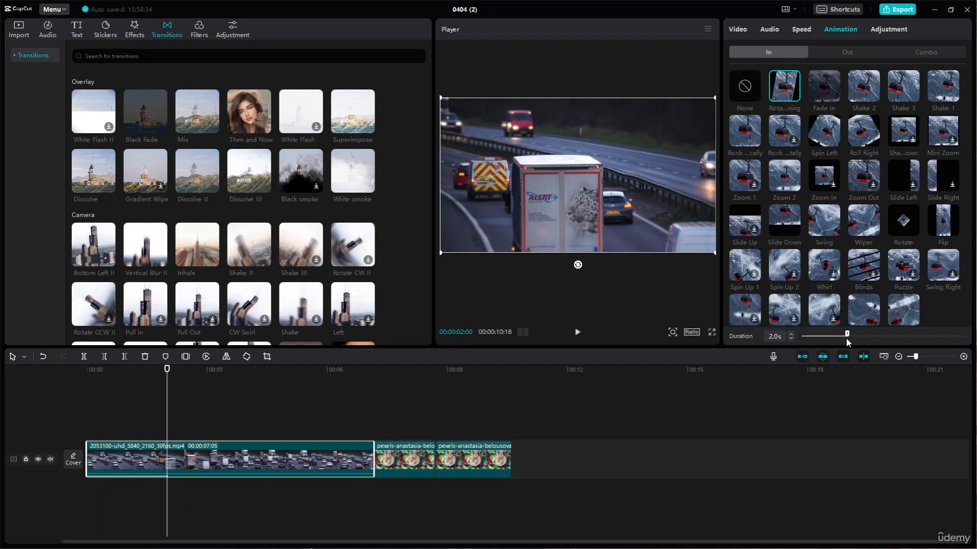
pyautogui.moveTo(846, 337); pyautogui.dragTo(836, 337)
pyautogui.moveTo(837, 342); pyautogui.dragTo(837, 341)
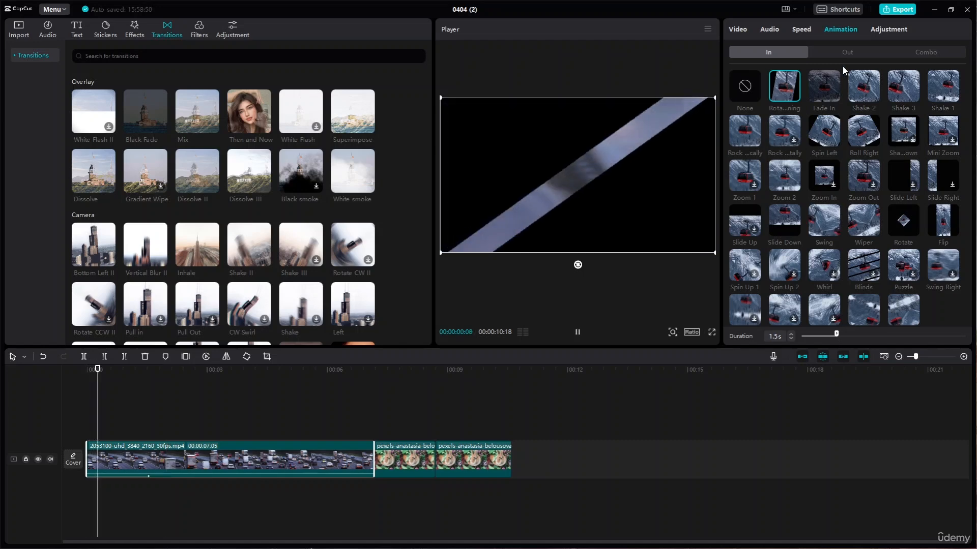
# - Apply the Slide Left Out animation to the traffic clip with a 1.0 s duration and compare the In and Out choices
pyautogui.click(859, 56)
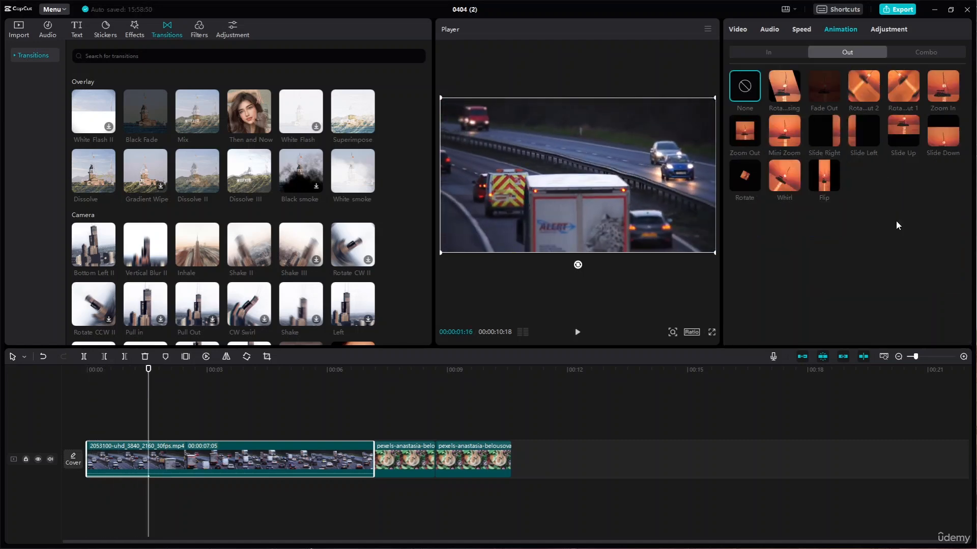
pyautogui.click(869, 133)
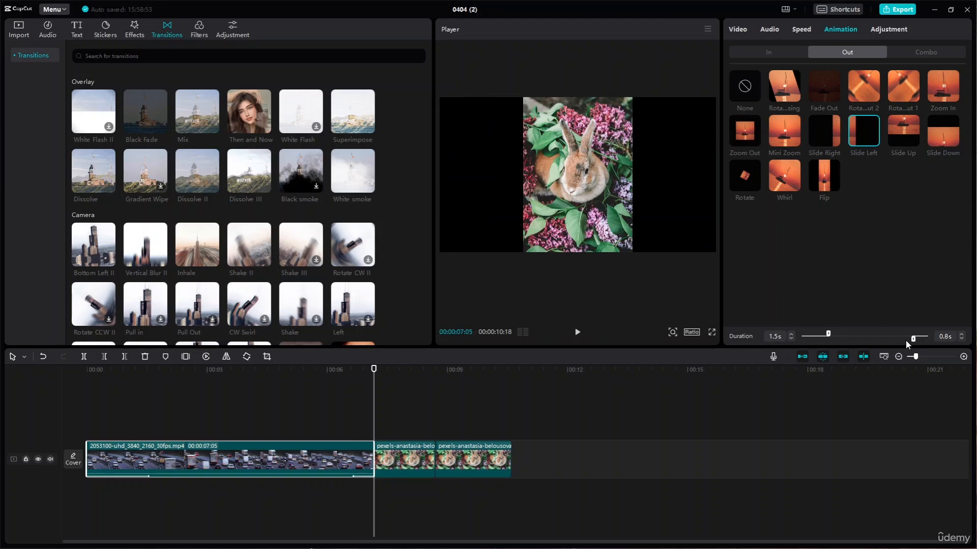
pyautogui.moveTo(910, 339); pyautogui.dragTo(911, 340)
pyautogui.click(785, 54)
pyautogui.click(823, 53)
pyautogui.click(792, 55)
pyautogui.click(823, 54)
pyautogui.click(789, 55)
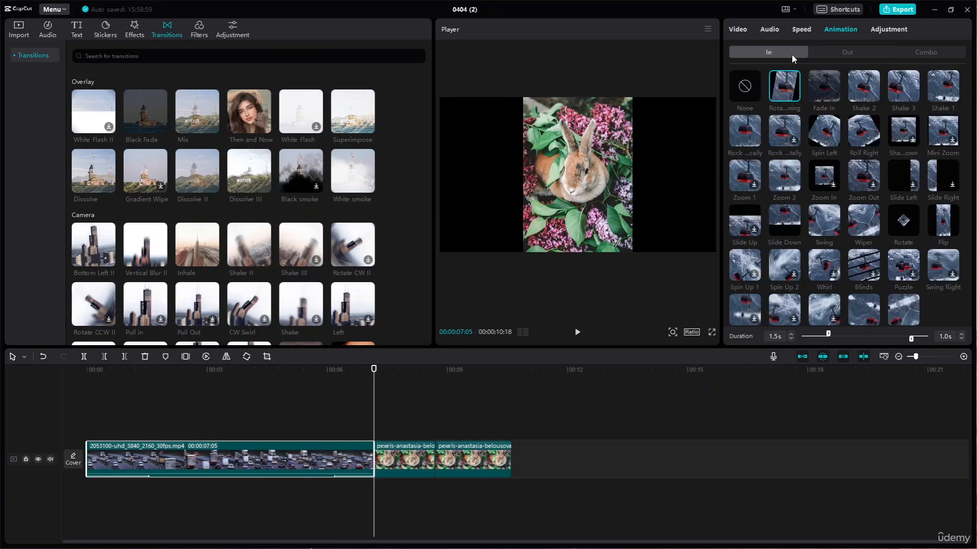
# - Try the In animations Zoom Out, Slide Right, Whirl, Slide Up, Mini Zoom and Swing Right on the traffic clip
pyautogui.click(871, 187)
pyautogui.click(935, 172)
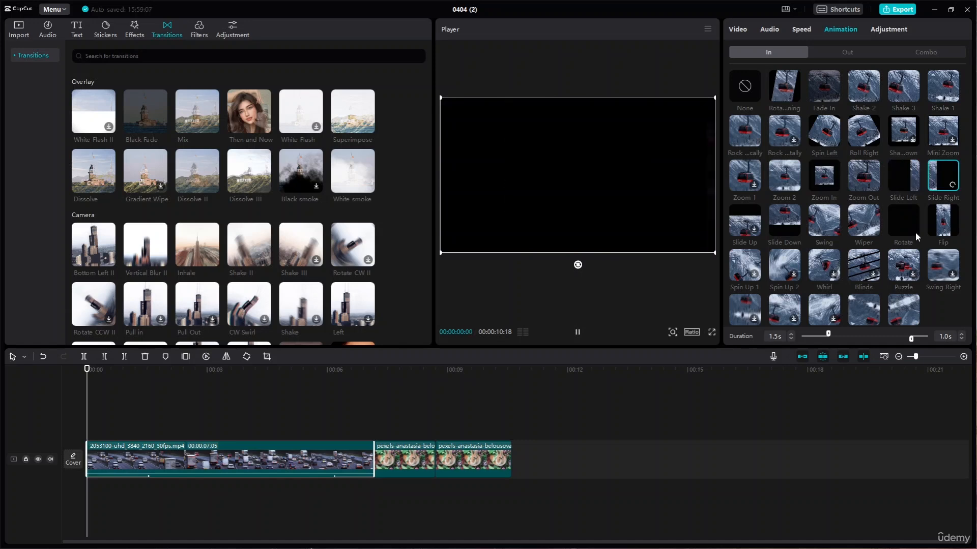
pyautogui.click(822, 264)
pyautogui.click(743, 223)
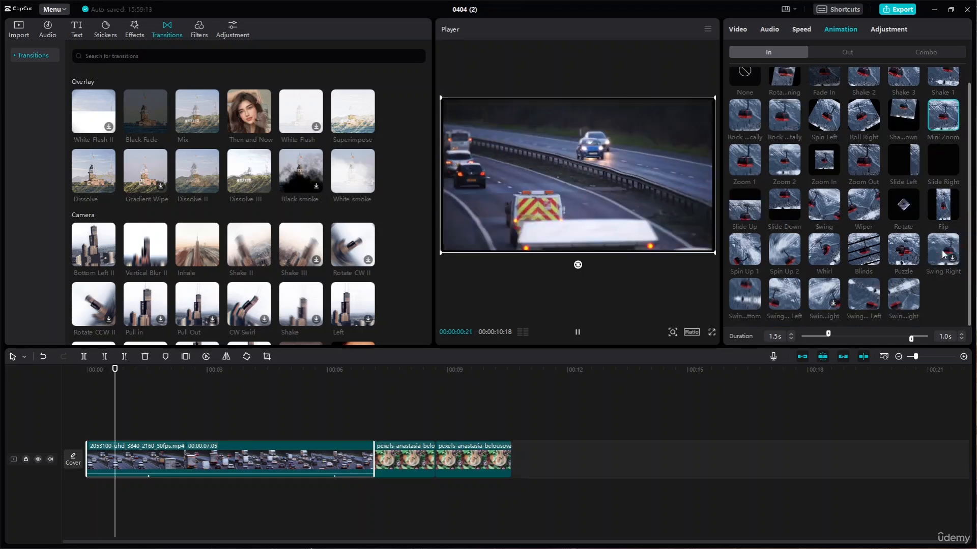
pyautogui.click(942, 253)
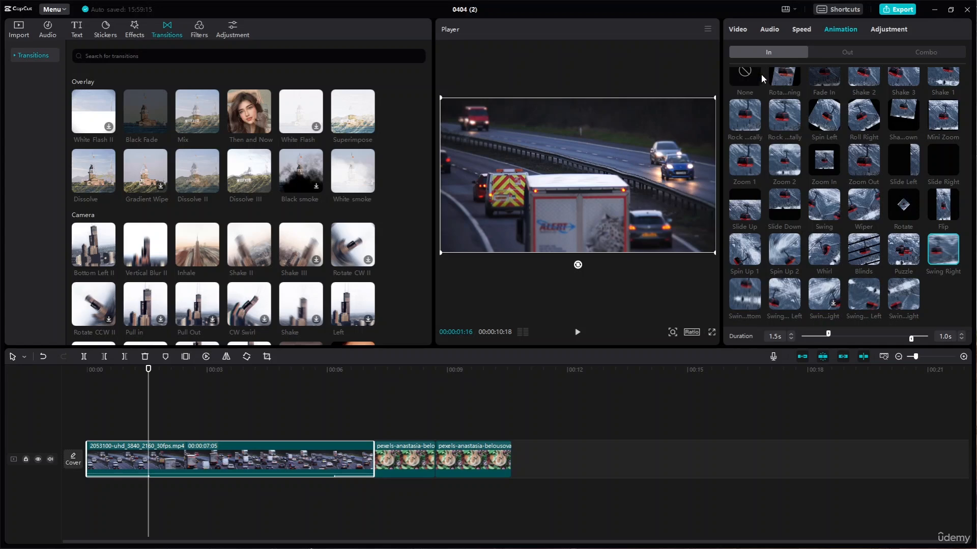
# - Clear the traffic clip's Out animation and apply the Slid...wave Combo animation
pyautogui.click(841, 53)
pyautogui.click(746, 87)
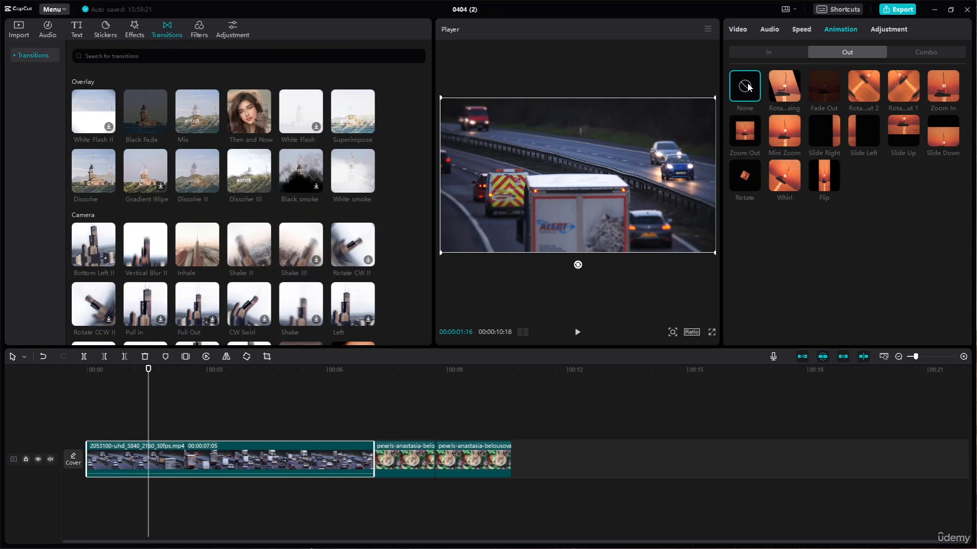
pyautogui.click(926, 52)
pyautogui.scroll(-5, 833, 260)
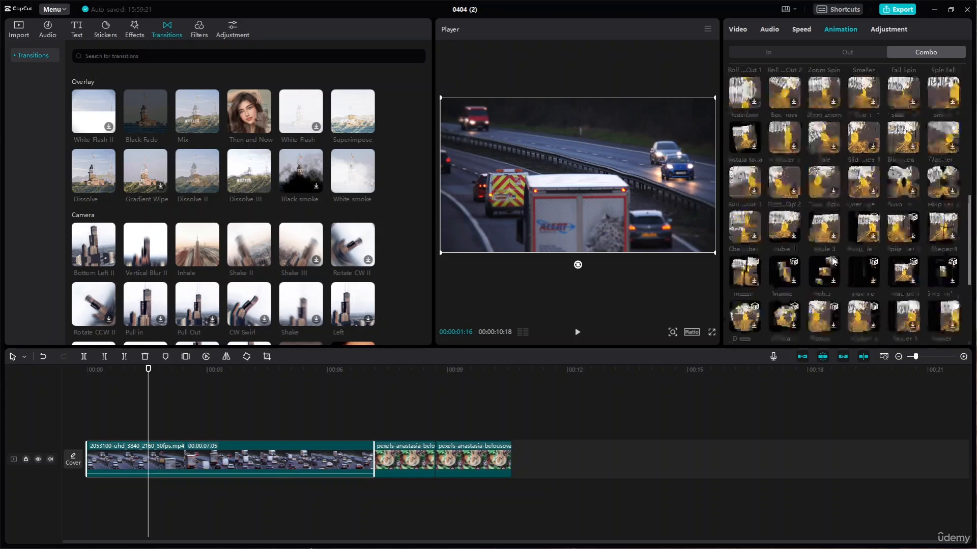
pyautogui.scroll(7, 832, 259)
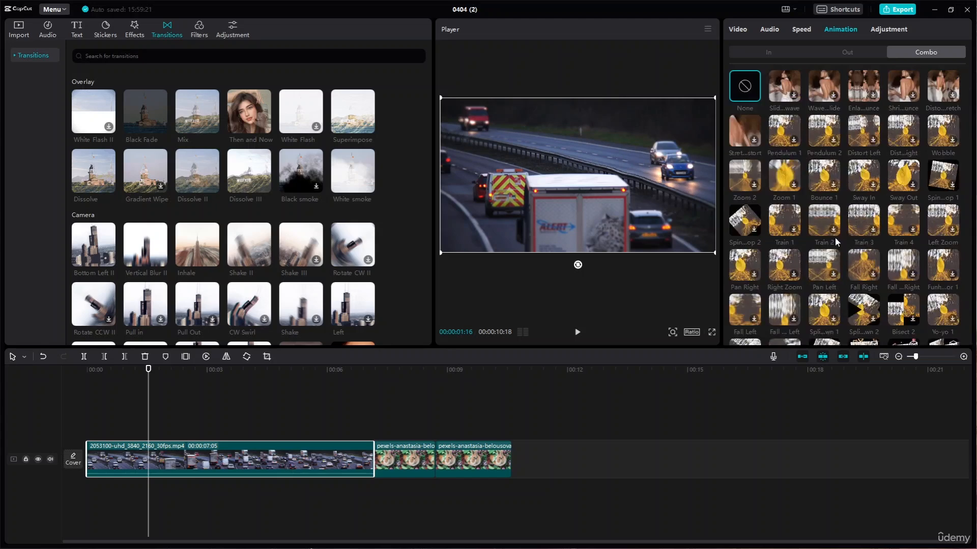
pyautogui.click(785, 94)
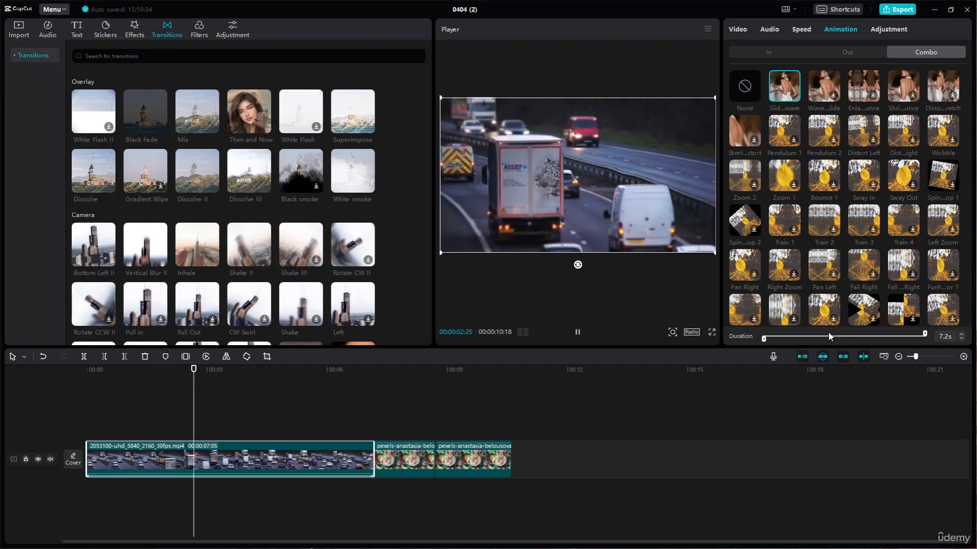
# - Trim the end of the traffic clip to a length of about 00:00:03:10 and play it from the start
pyautogui.moveTo(373, 465); pyautogui.dragTo(217, 466)
pyautogui.moveTo(234, 368); pyautogui.dragTo(56, 399)
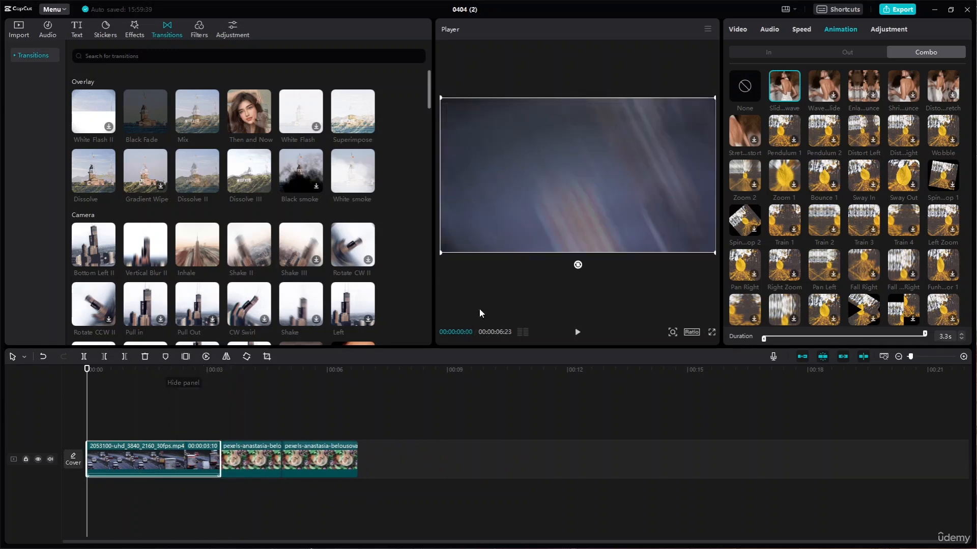
pyautogui.click(578, 332)
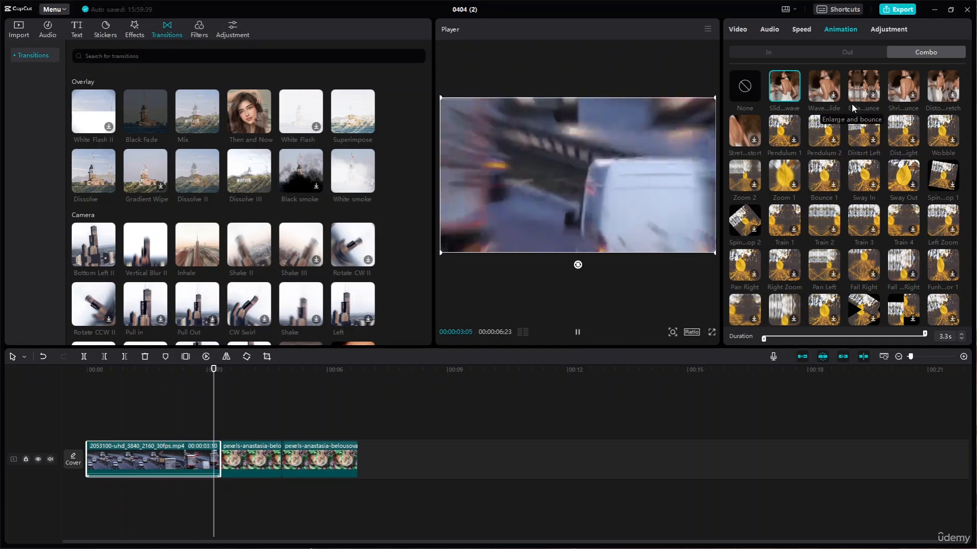
# - Apply the Wave...lide Combo animation, trim the traffic clip to about 2.1 s and play it from the start
pyautogui.click(825, 83)
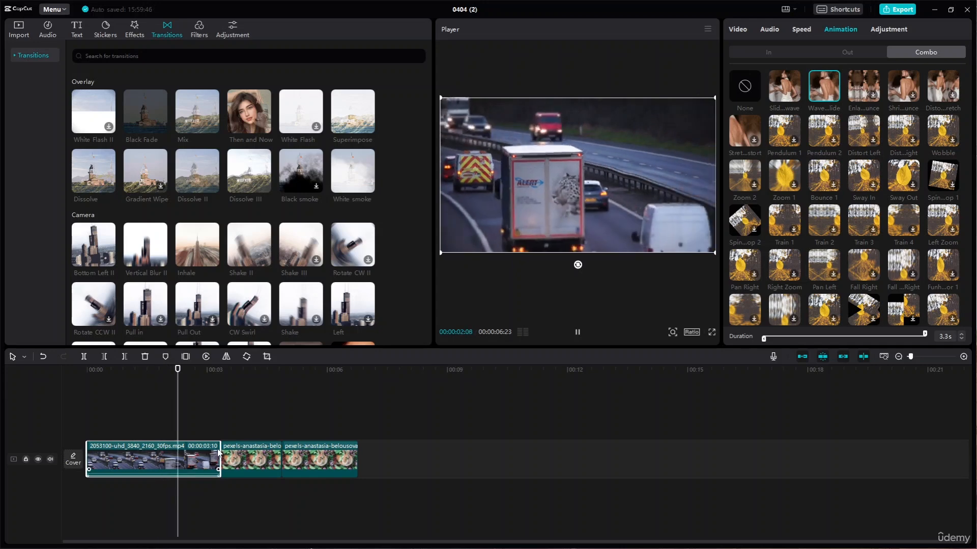
pyautogui.moveTo(206, 452); pyautogui.dragTo(171, 451)
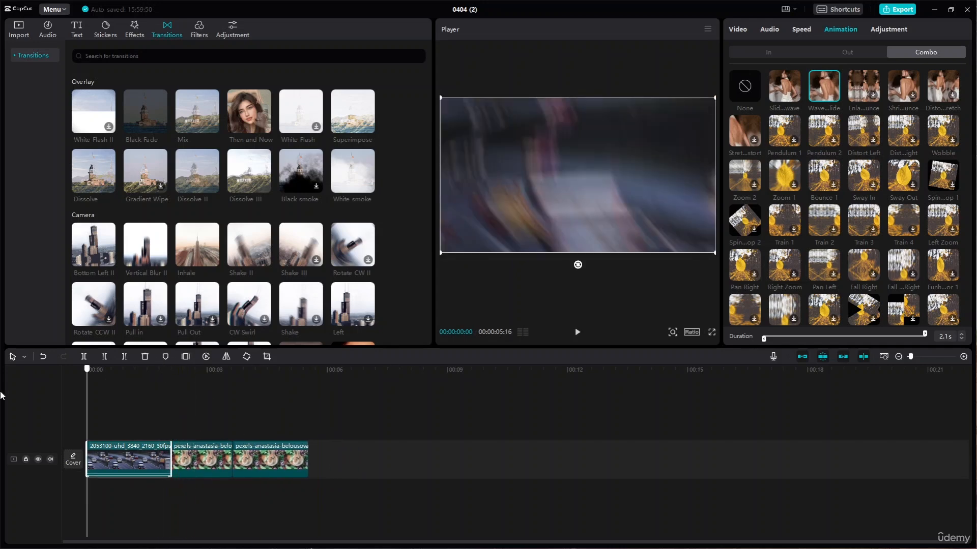
pyautogui.click(577, 332)
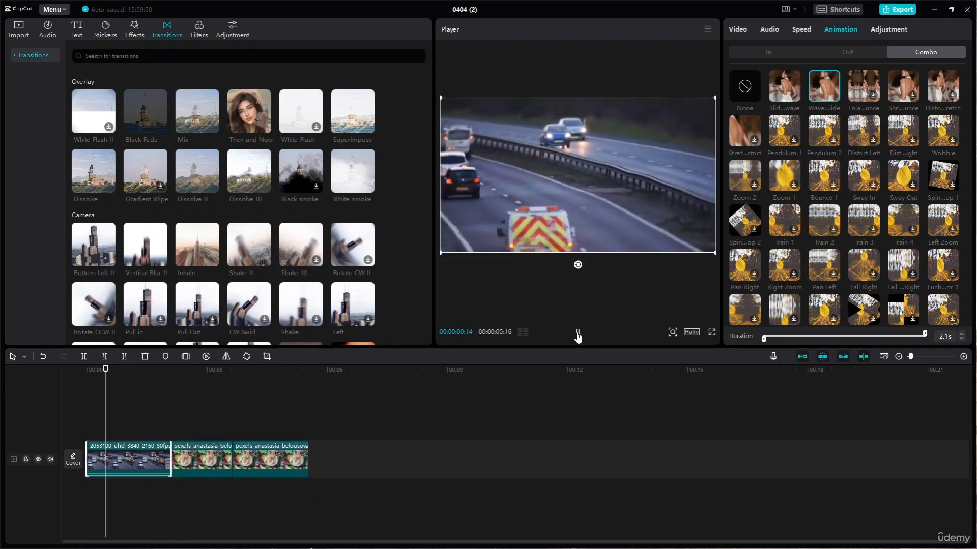
# - Try the Combo animations Pendulum 2, Train 3 and Spin...op 2 on the traffic clip
pyautogui.click(816, 138)
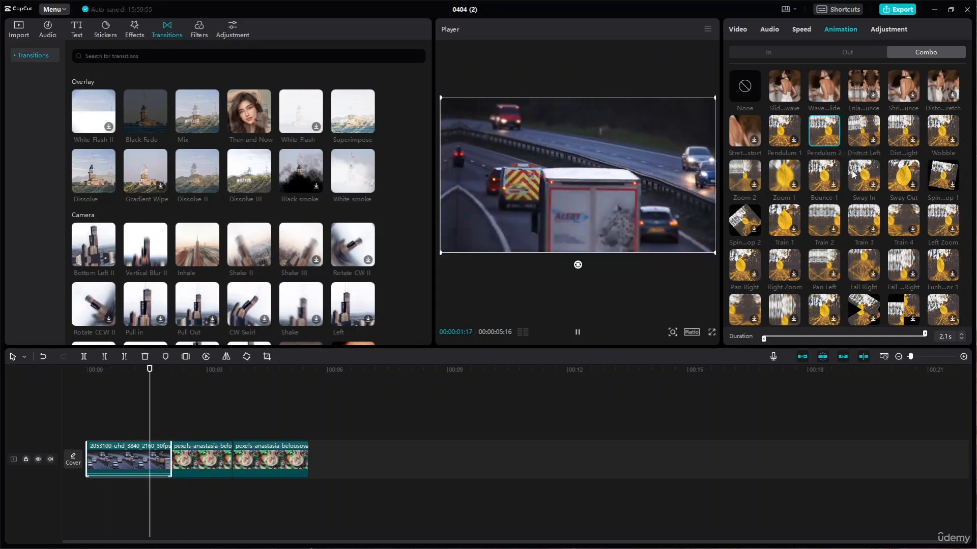
pyautogui.click(859, 216)
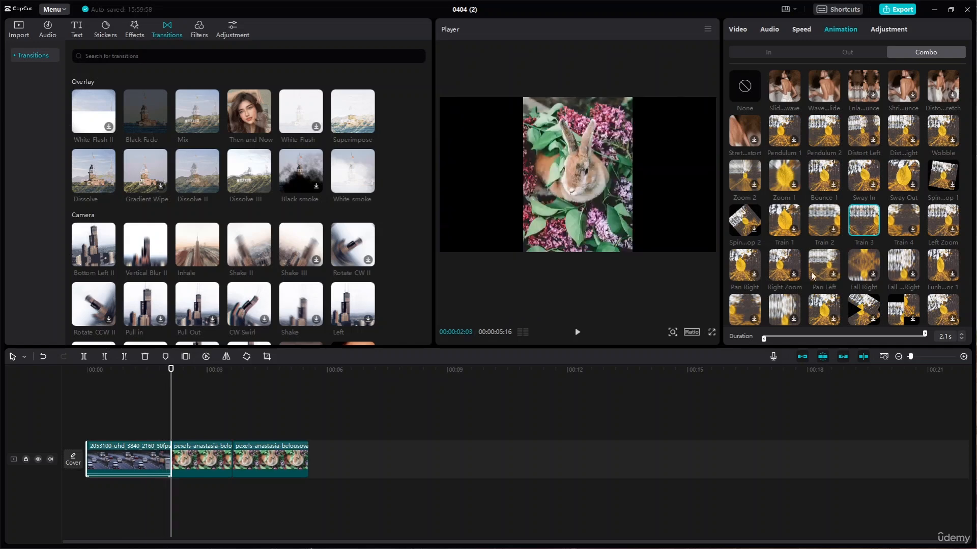
pyautogui.click(737, 234)
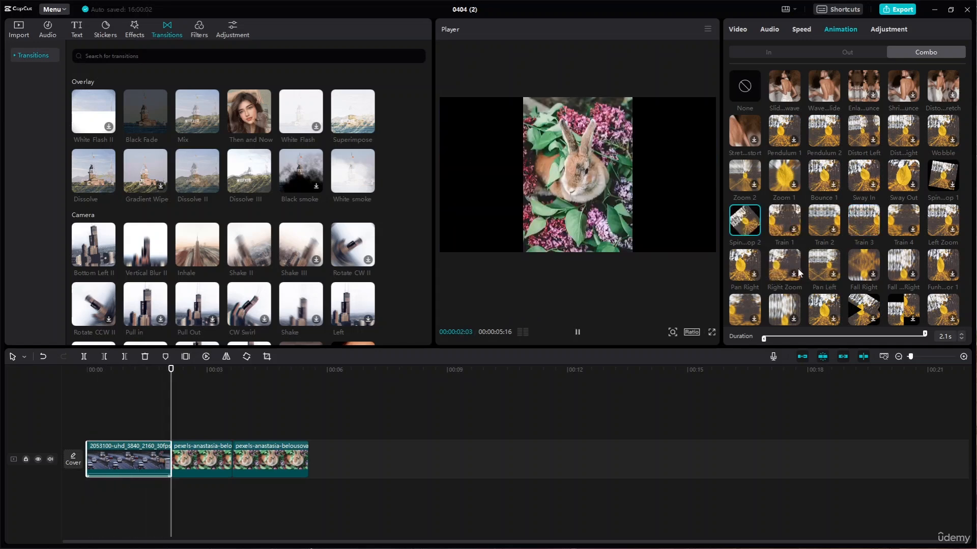
# - Preview 3D card 1, 3D card 2, Bisec...ino 1, Slidi...ors 2, Slice...ate 1 and Yo-yo 1 as the traffic clip's Combo animation
pyautogui.scroll(-3, 865, 239)
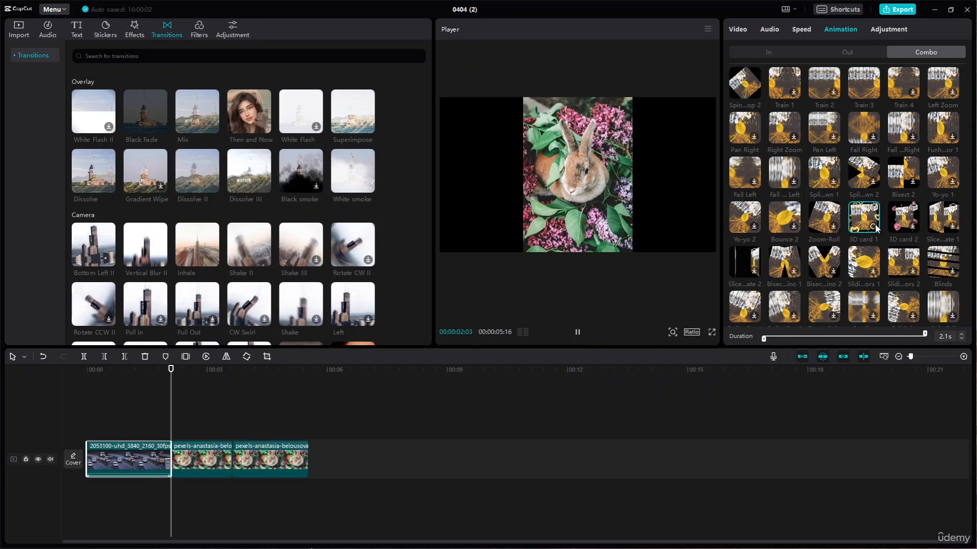
pyautogui.click(865, 219)
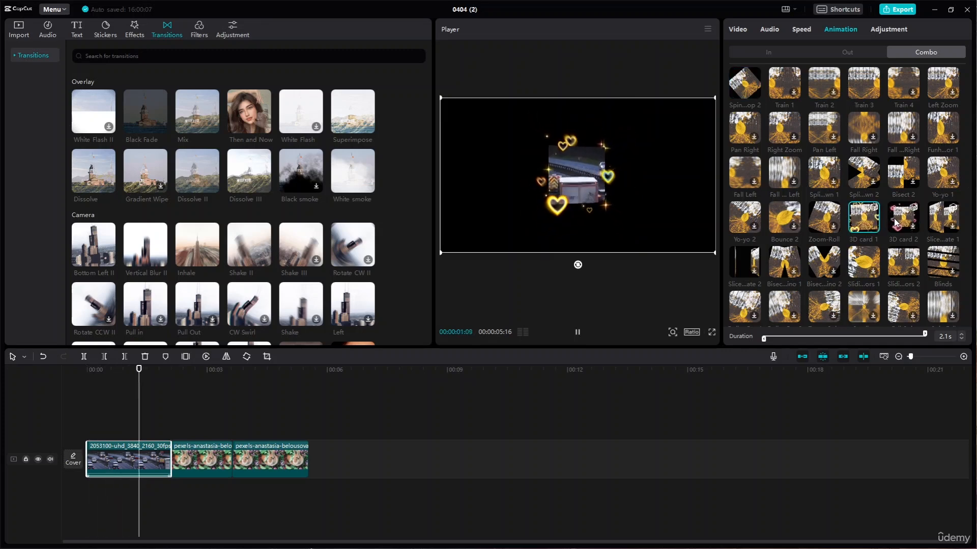
pyautogui.click(895, 223)
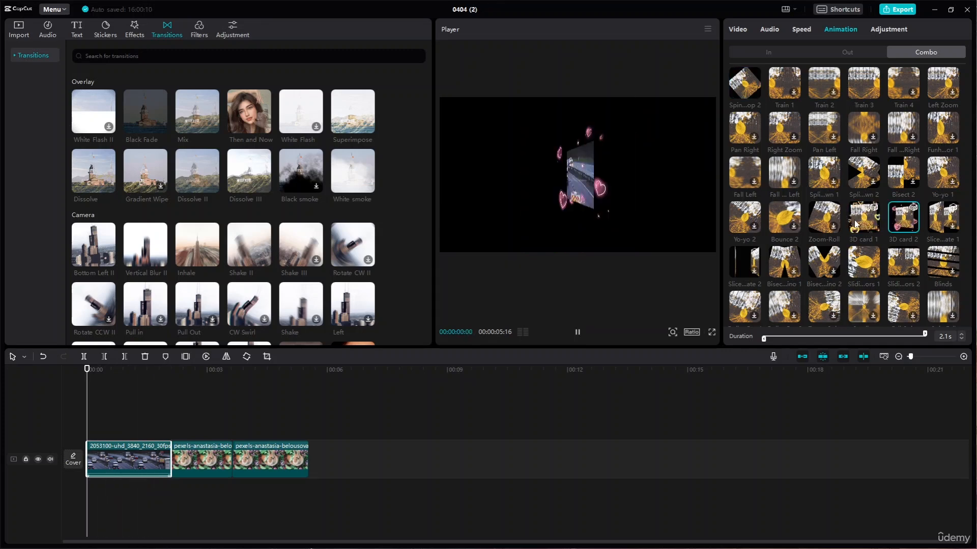
pyautogui.click(772, 267)
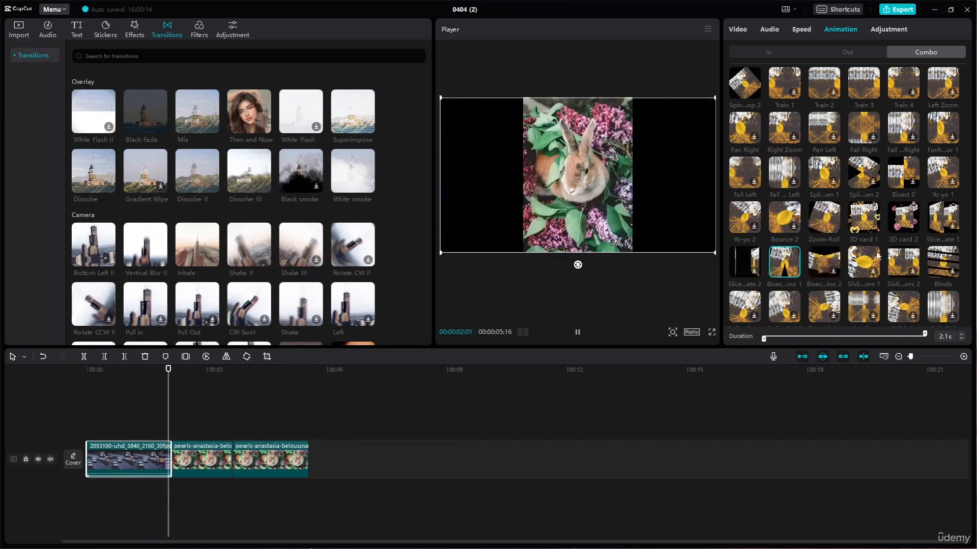
pyautogui.click(903, 261)
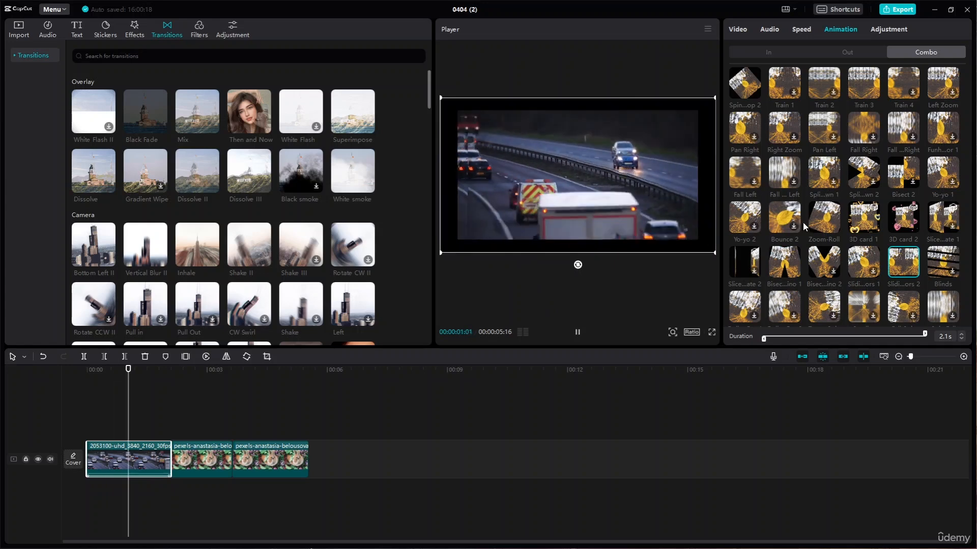
pyautogui.click(942, 216)
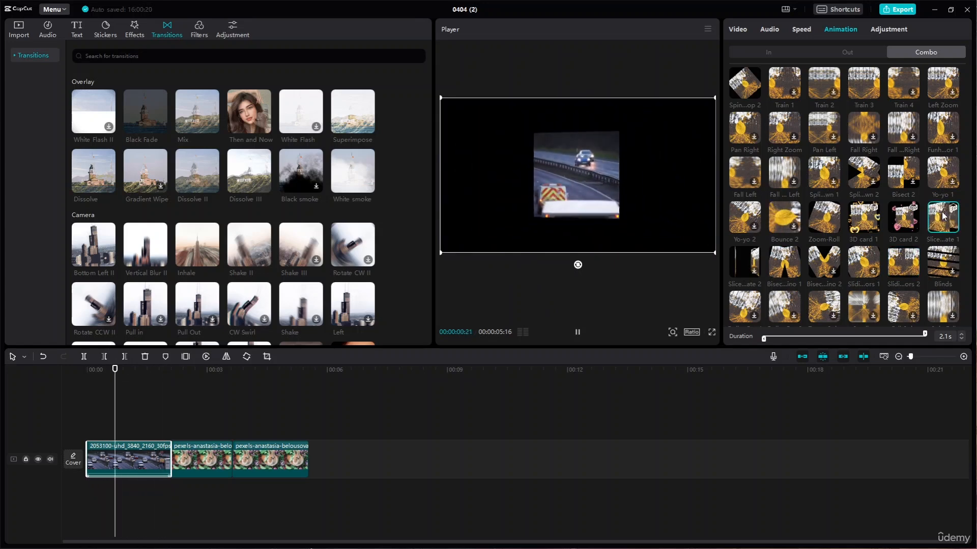
pyautogui.click(940, 178)
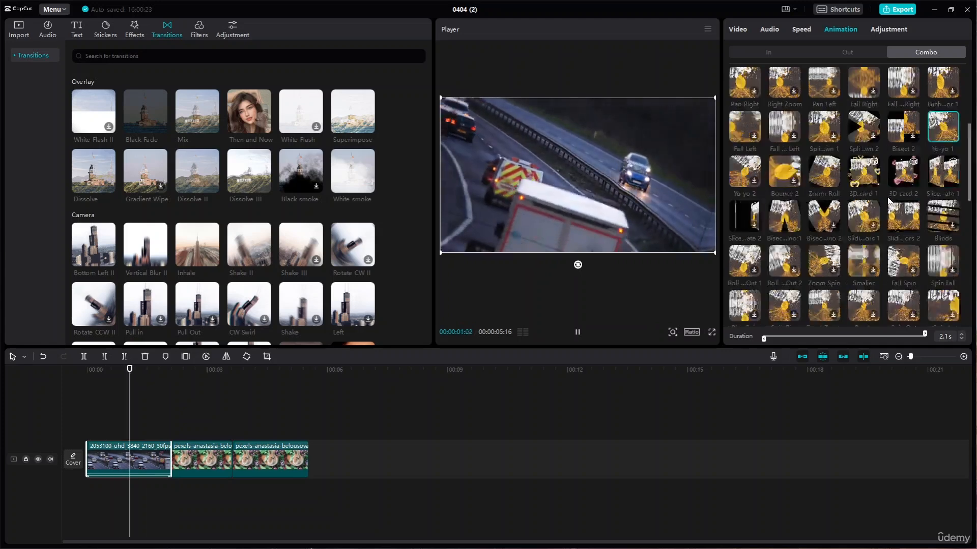
# - Try the Combo animations Chec...de 1, Pirat...hip 3, Funh...or 2 and Pirat...hip 2 on the traffic clip
pyautogui.scroll(-3, 881, 264)
pyautogui.click(878, 261)
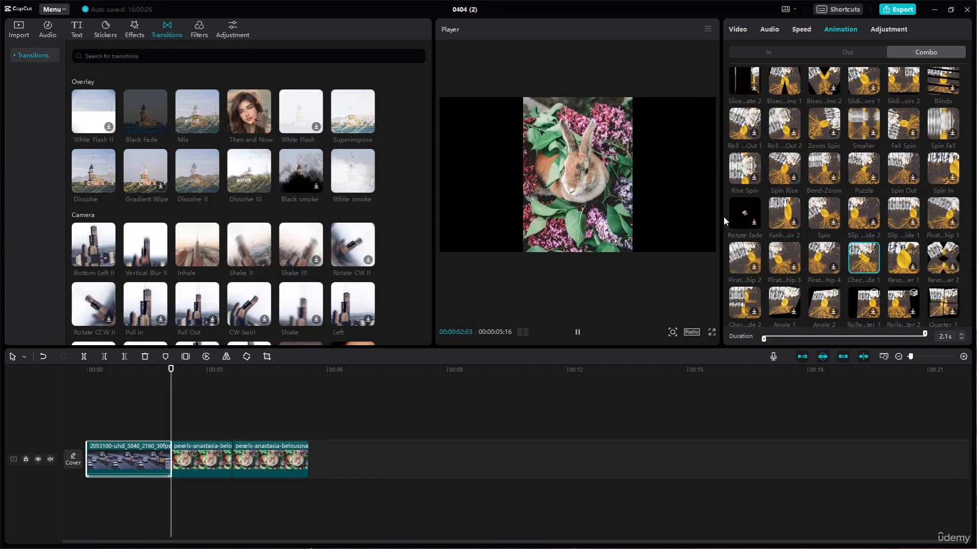
pyautogui.click(786, 261)
pyautogui.click(787, 227)
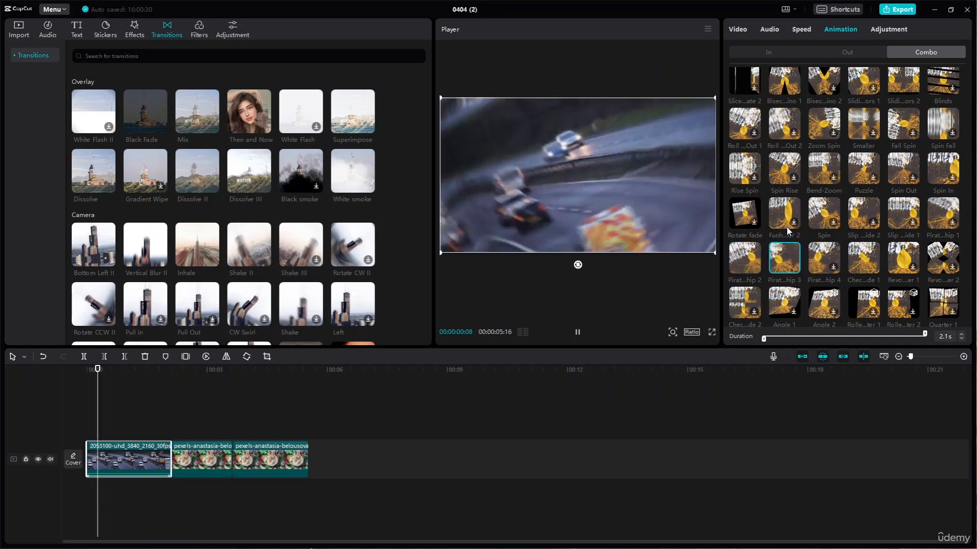
pyautogui.click(754, 265)
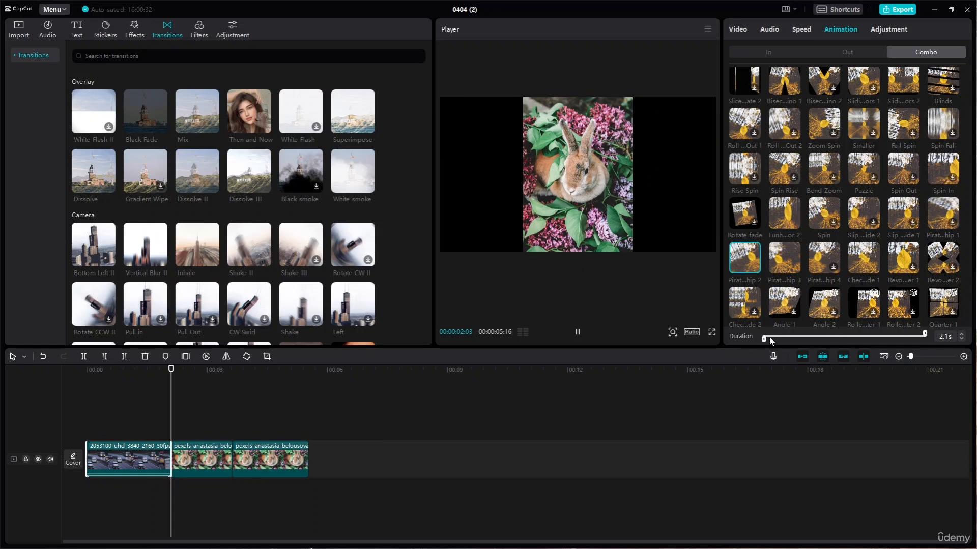
# - Shorten the traffic clip's Combo animation duration to 1.7 s and switch the animation to Waltzer 2
pyautogui.moveTo(764, 340); pyautogui.dragTo(908, 338)
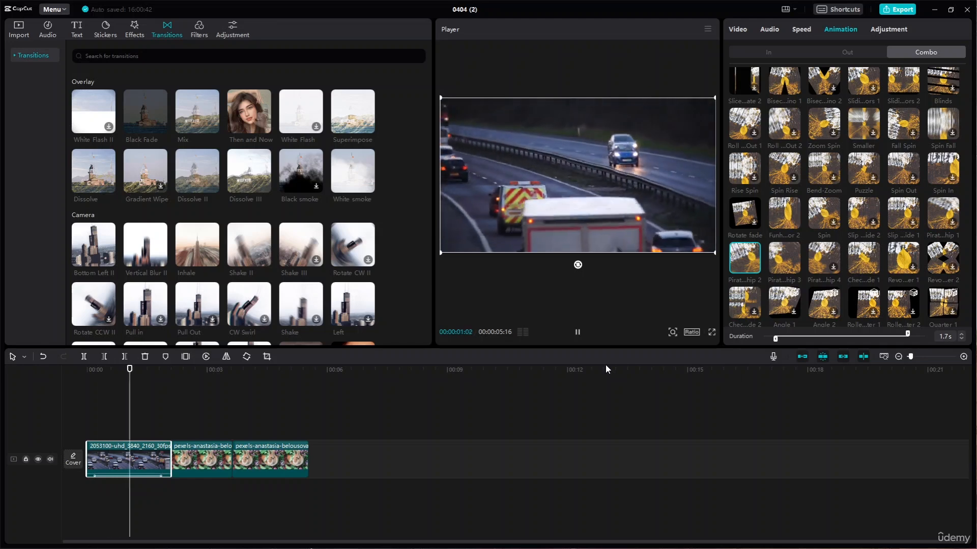
pyautogui.scroll(-3, 864, 204)
pyautogui.click(863, 257)
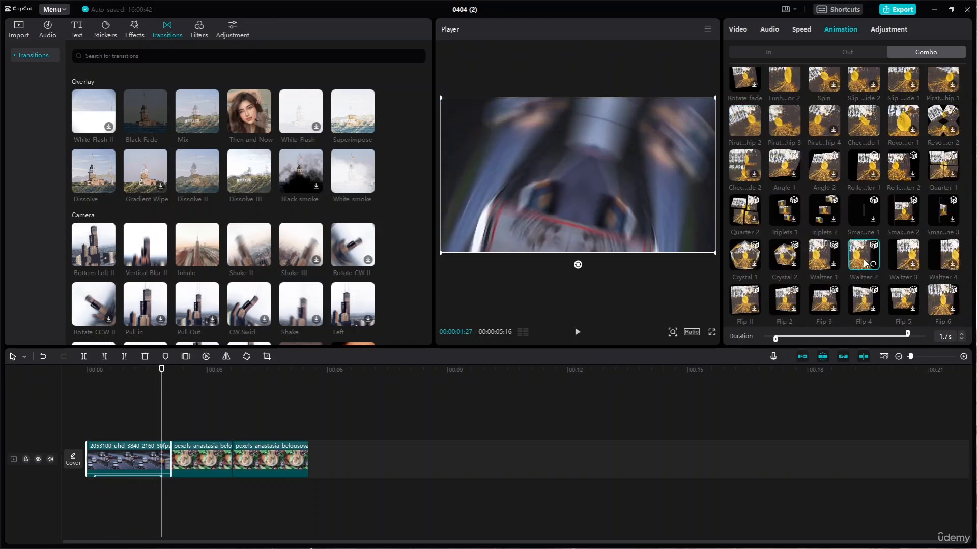
# - Try the Combo animations Funh...or 2, Revo...er 1 and Revo...er 2 on the traffic clip
pyautogui.scroll(4, 859, 207)
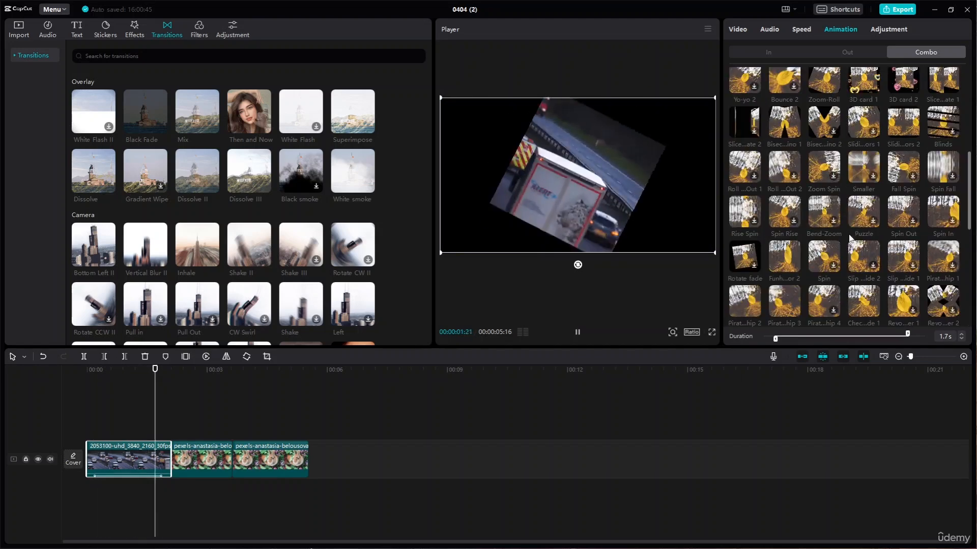
pyautogui.click(783, 257)
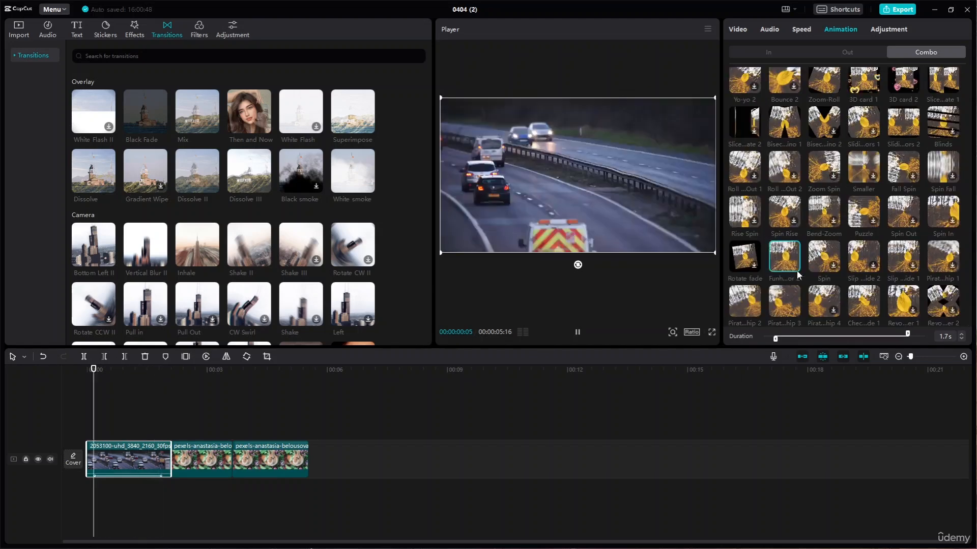
pyautogui.click(903, 304)
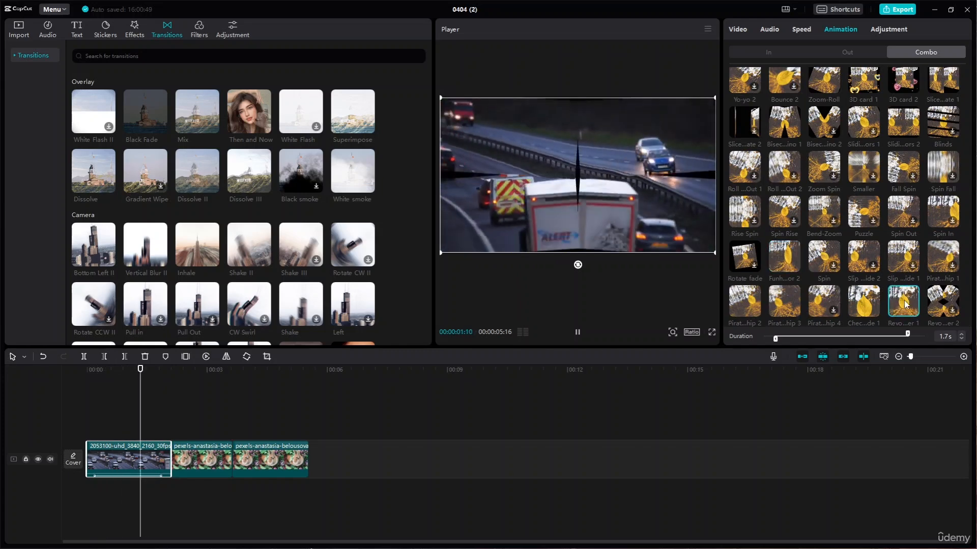
pyautogui.click(943, 304)
pyautogui.scroll(-1, 781, 307)
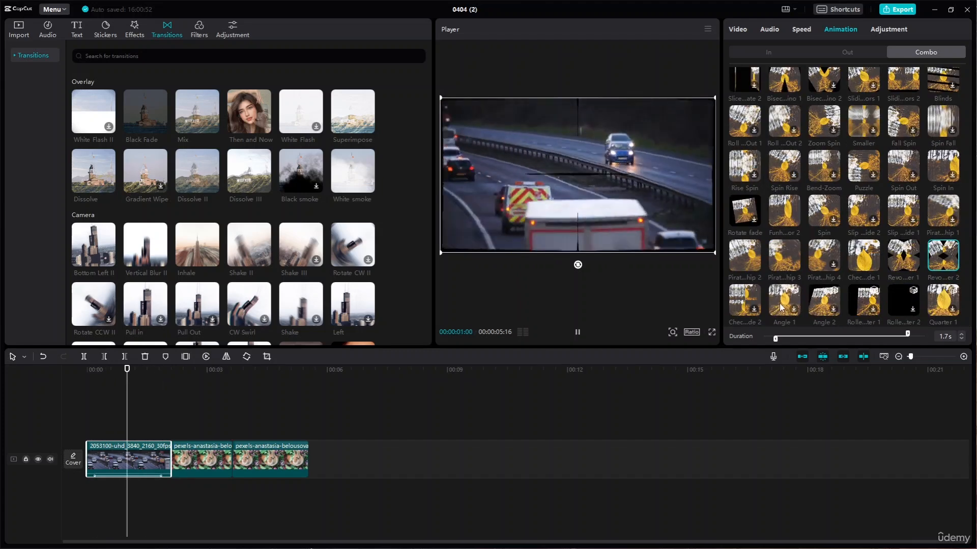
# - Try Angle 1 and Pirat...hip 2 as the traffic clip's Combo animation, and settle on Funh...or 2
pyautogui.click(782, 308)
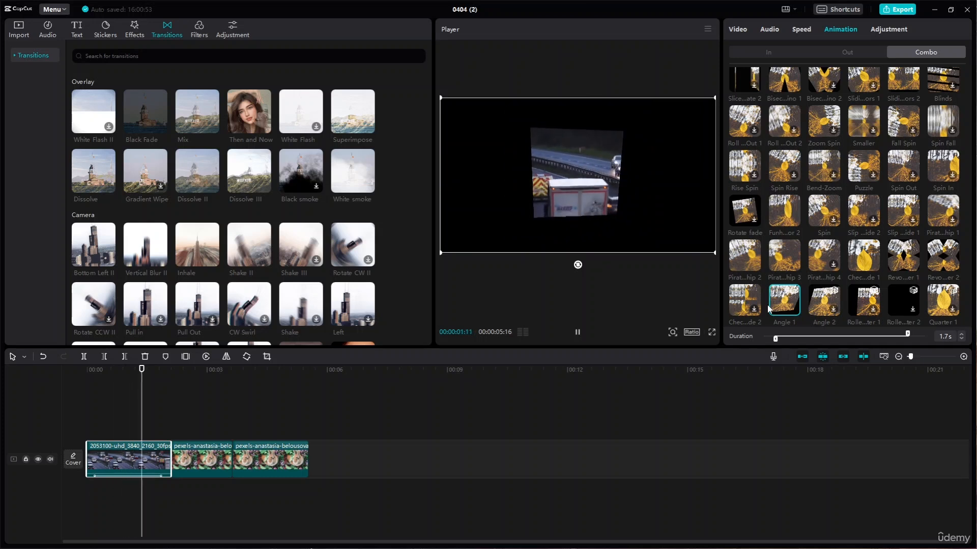
pyautogui.click(747, 269)
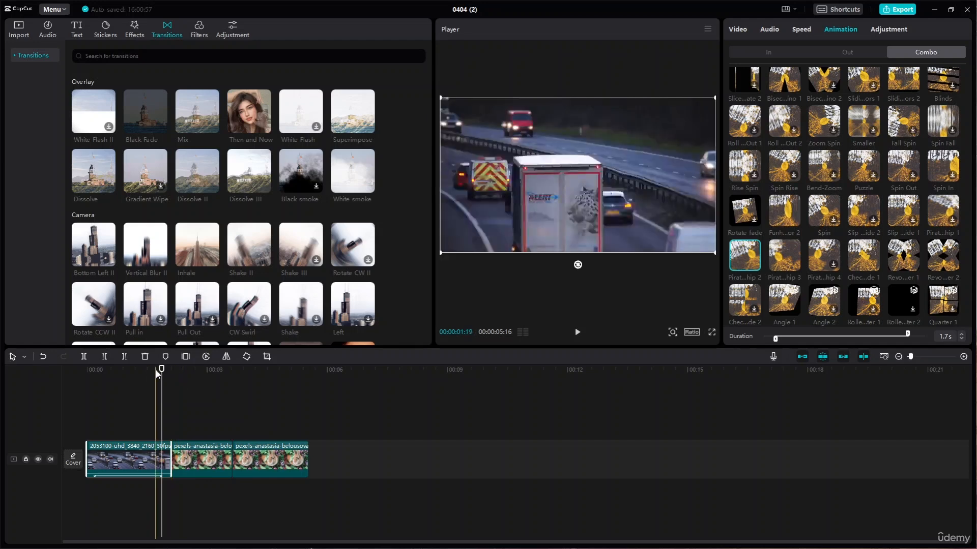
pyautogui.moveTo(159, 370); pyautogui.dragTo(218, 370)
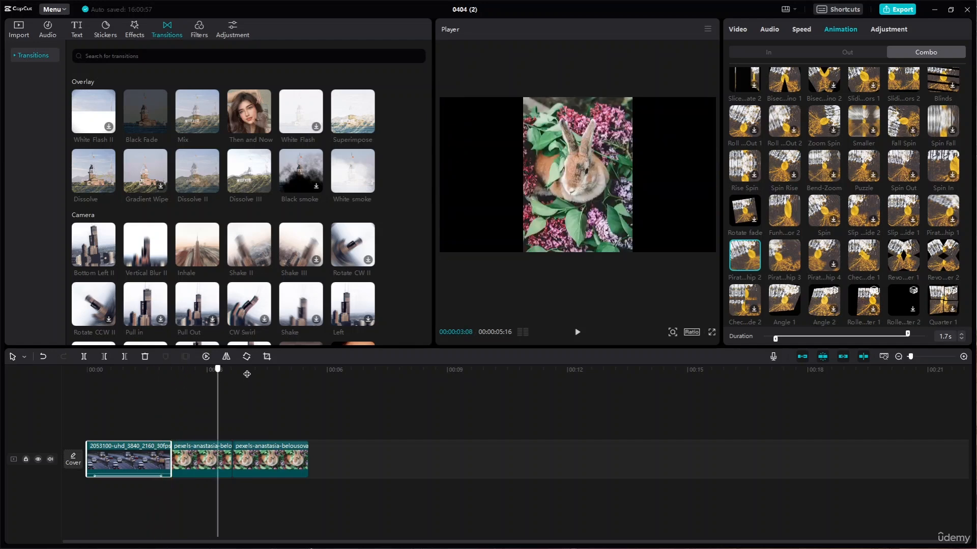
pyautogui.click(798, 209)
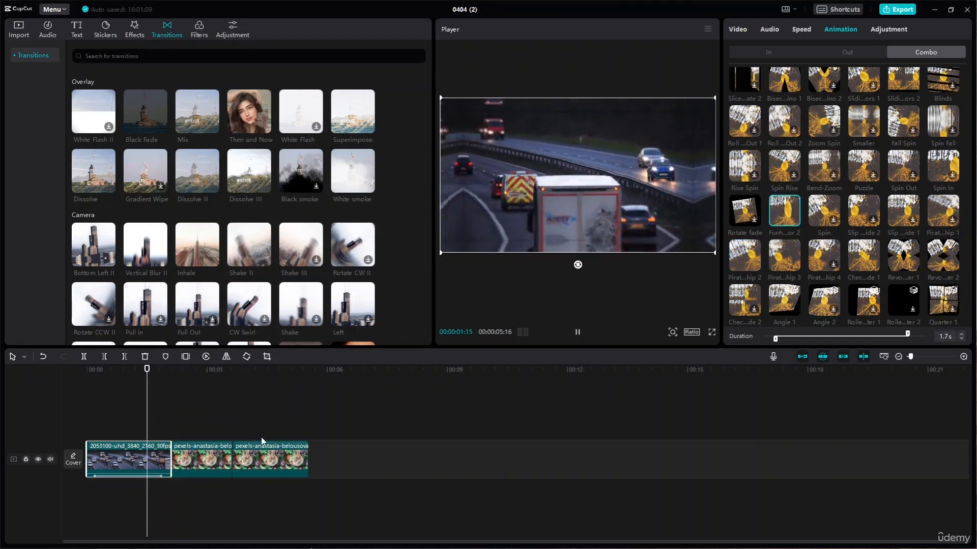
# - Select the first rabbit clip and try the Combo animations Spin and Rise Spin on it
pyautogui.click(207, 381)
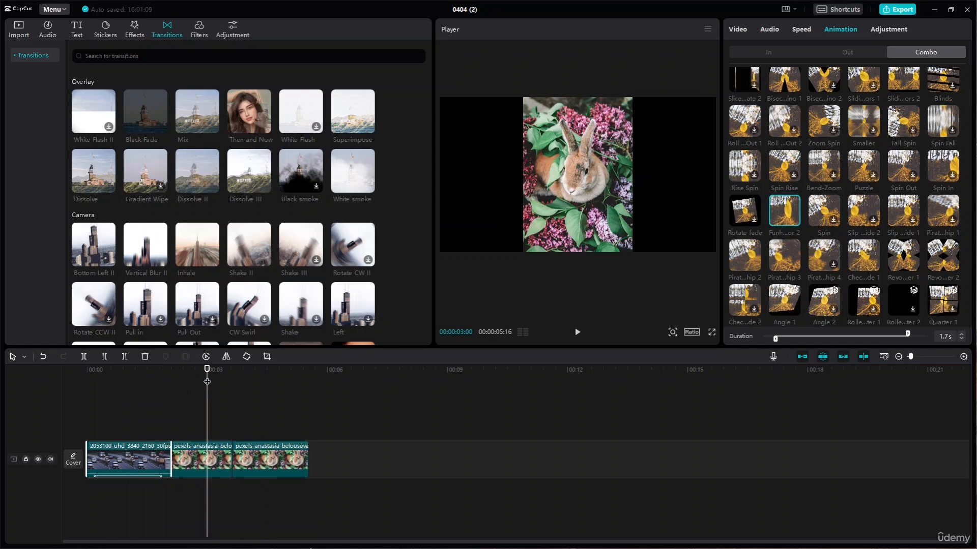
pyautogui.click(205, 455)
pyautogui.press('space')
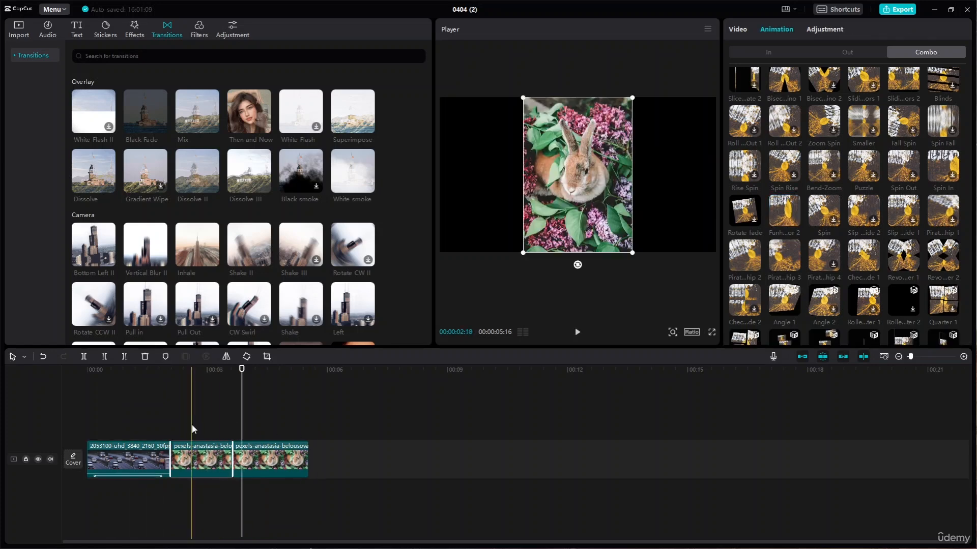
pyautogui.click(194, 373)
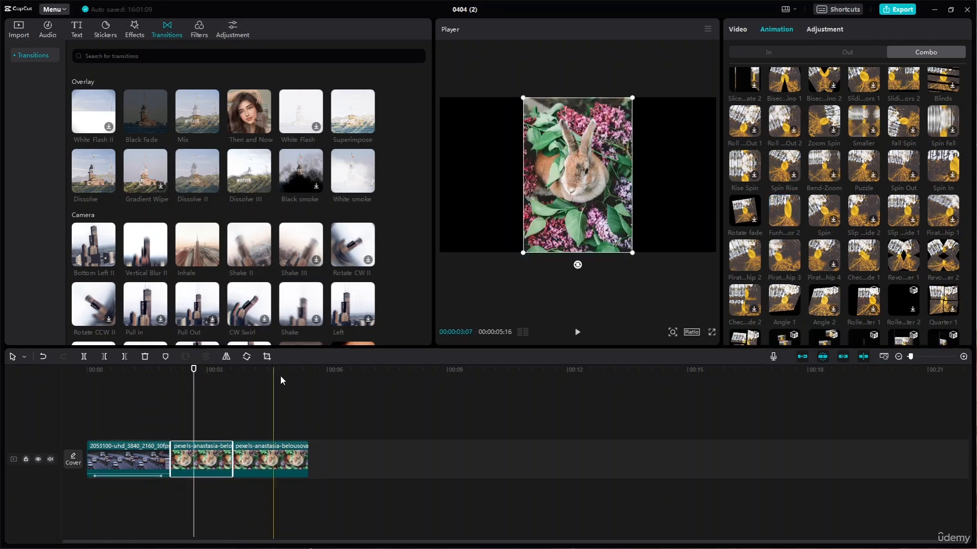
pyautogui.click(824, 211)
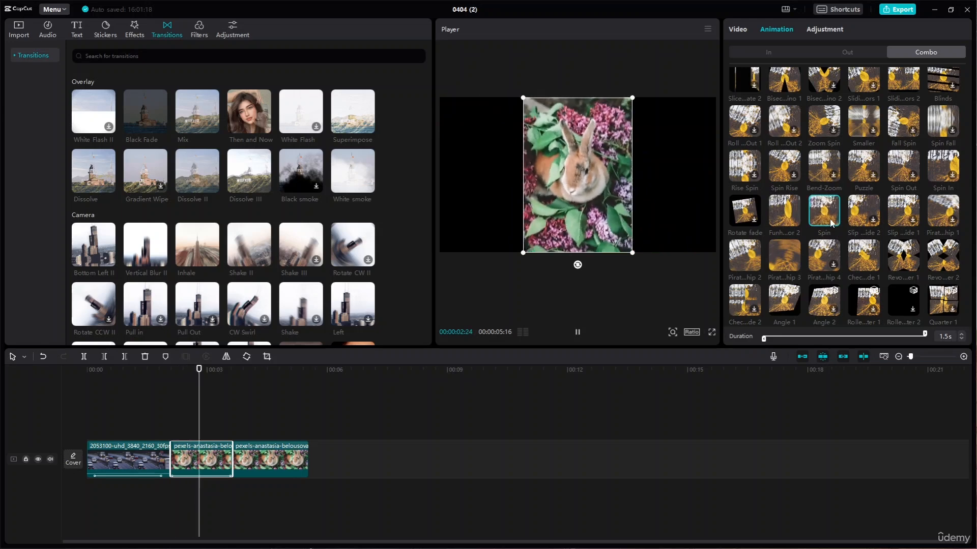
pyautogui.click(759, 175)
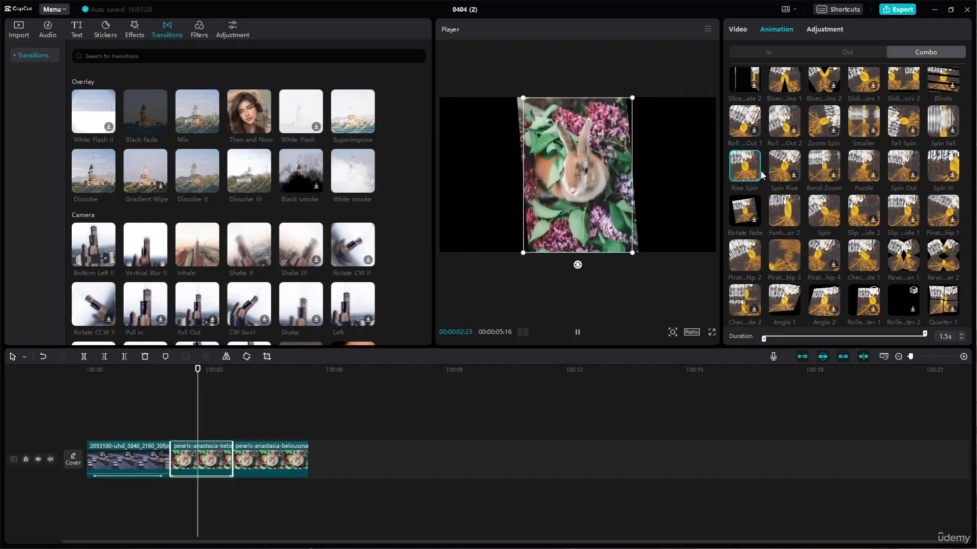
# - Preview Pan Left, Fall Right, Left Zoom and Train 1 on the first rabbit clip, and apply the Spin...op 2 Combo animation
pyautogui.scroll(4, 791, 166)
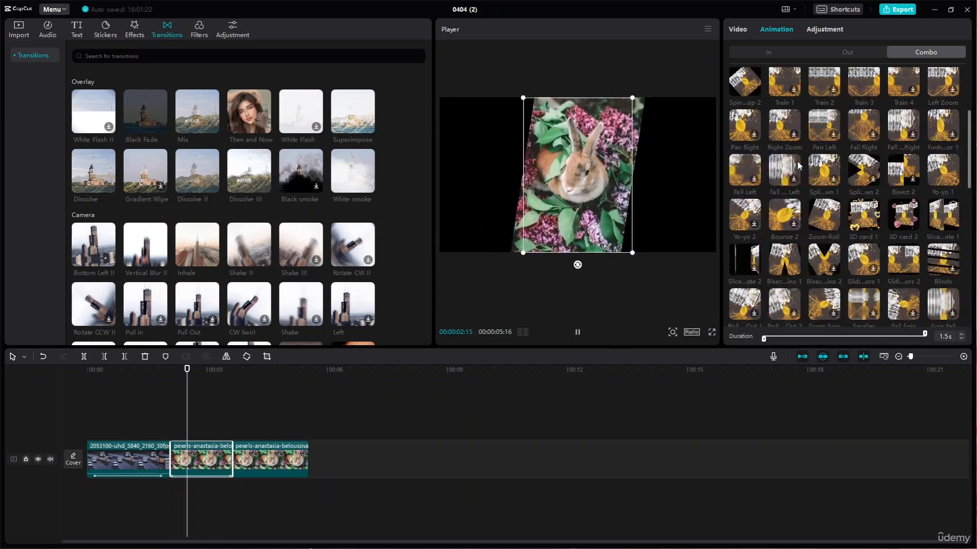
pyautogui.click(824, 124)
pyautogui.click(872, 126)
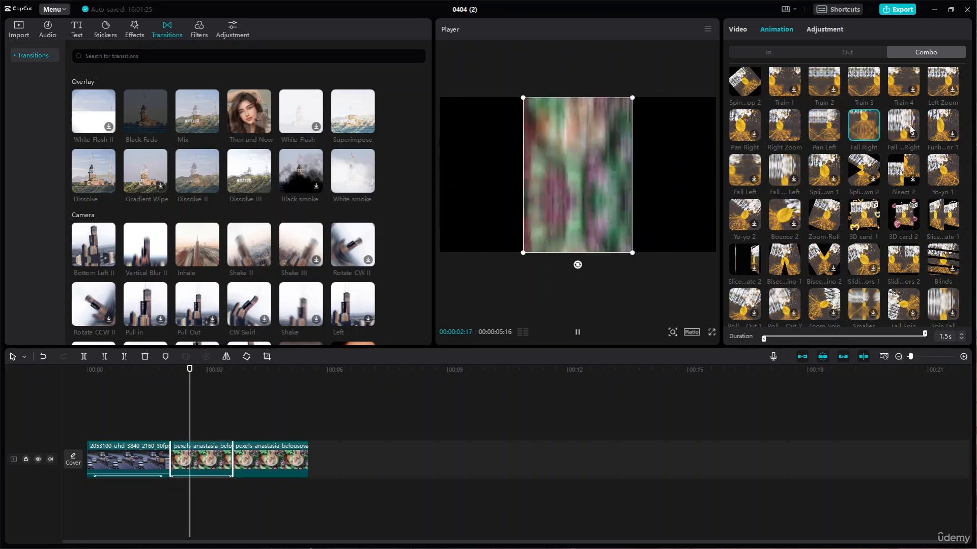
pyautogui.click(908, 86)
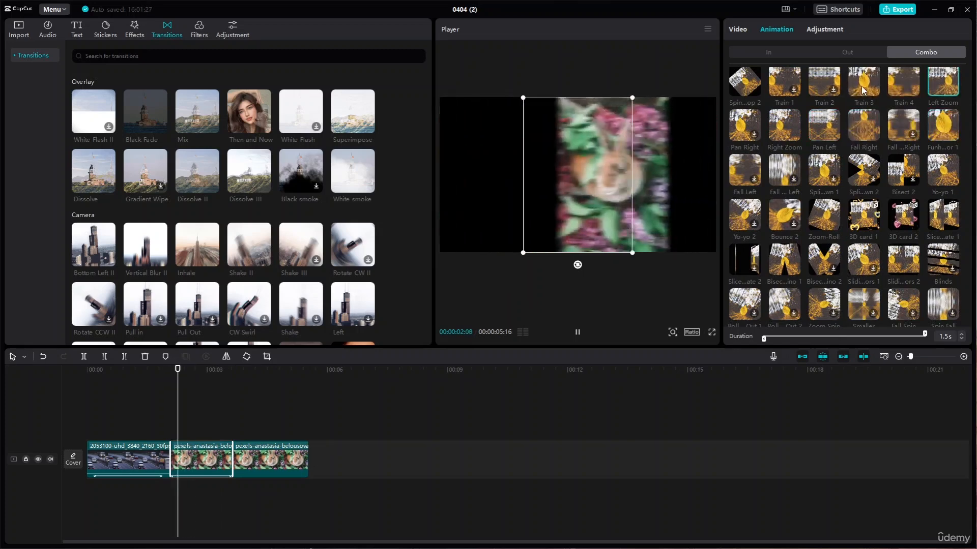
pyautogui.click(784, 84)
pyautogui.click(743, 90)
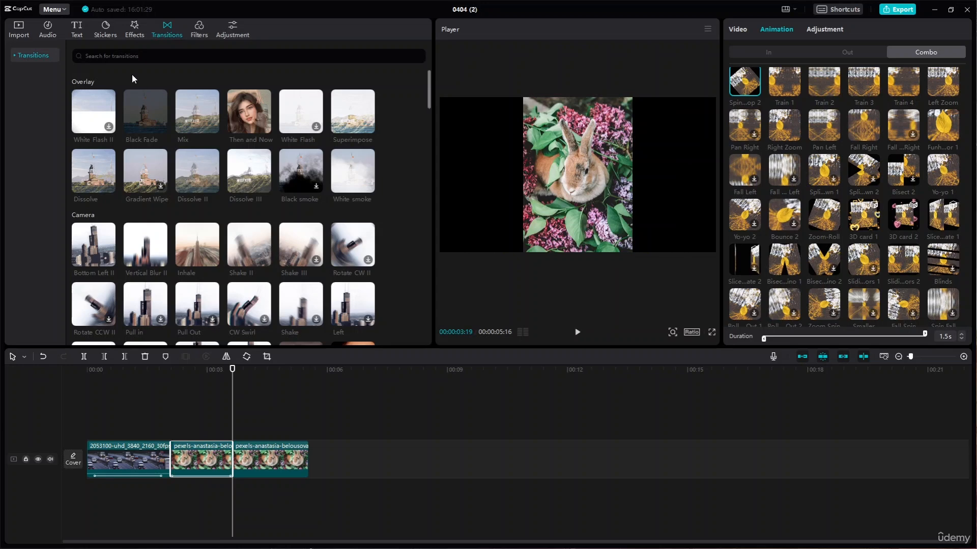
# - Look through the imported media, the music library and the default text options
pyautogui.click(15, 29)
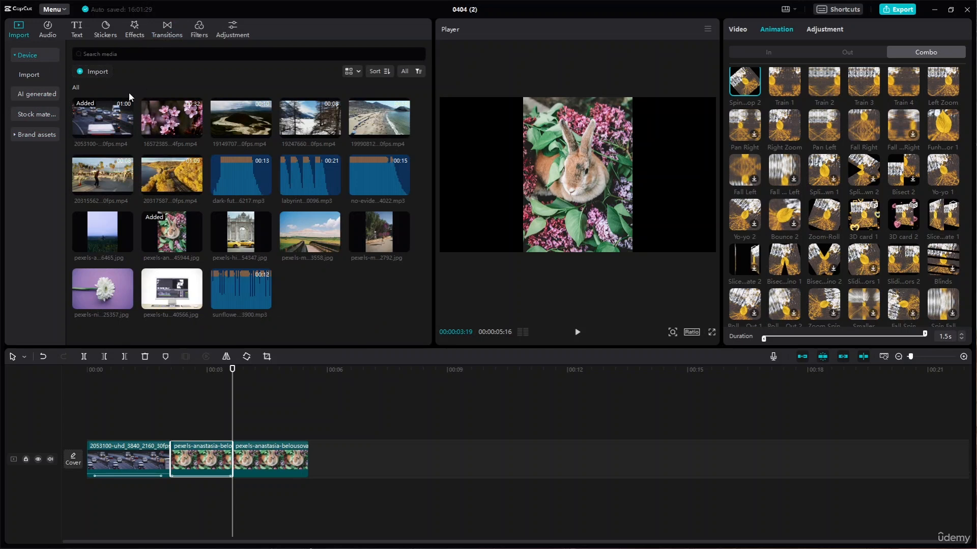
pyautogui.click(49, 28)
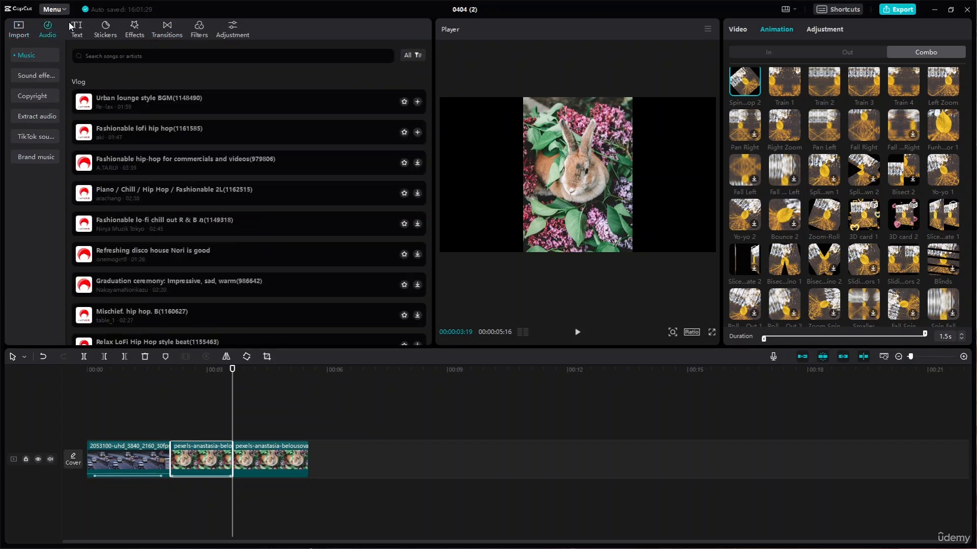
pyautogui.click(76, 28)
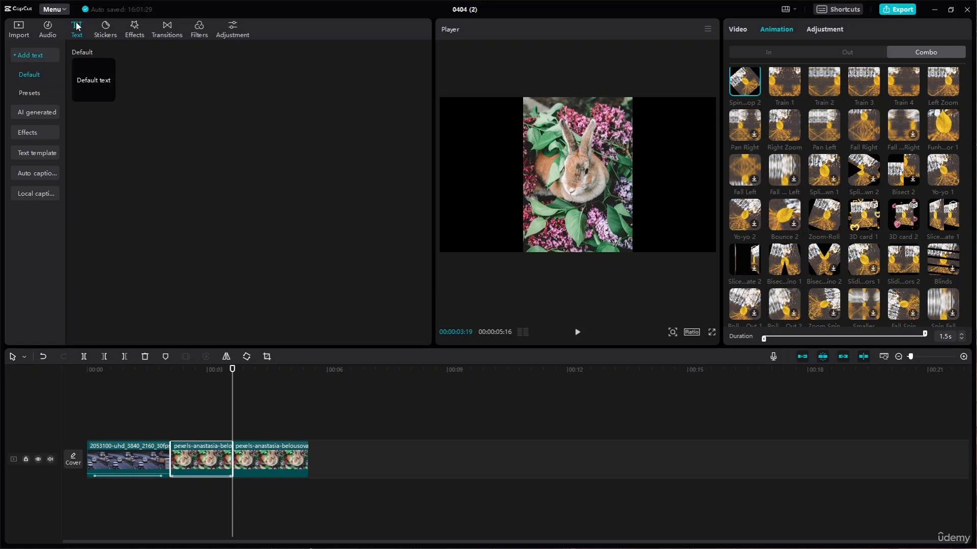
# - Place the ghost sticker on a track above the rabbit clips and scale it down to 50%
pyautogui.click(106, 30)
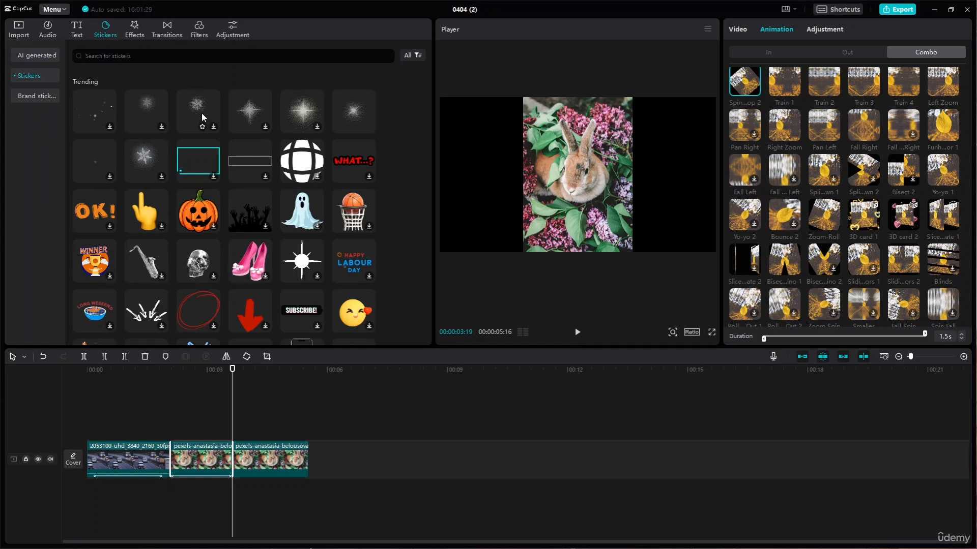
pyautogui.click(305, 220)
pyautogui.moveTo(305, 220); pyautogui.dragTo(210, 432)
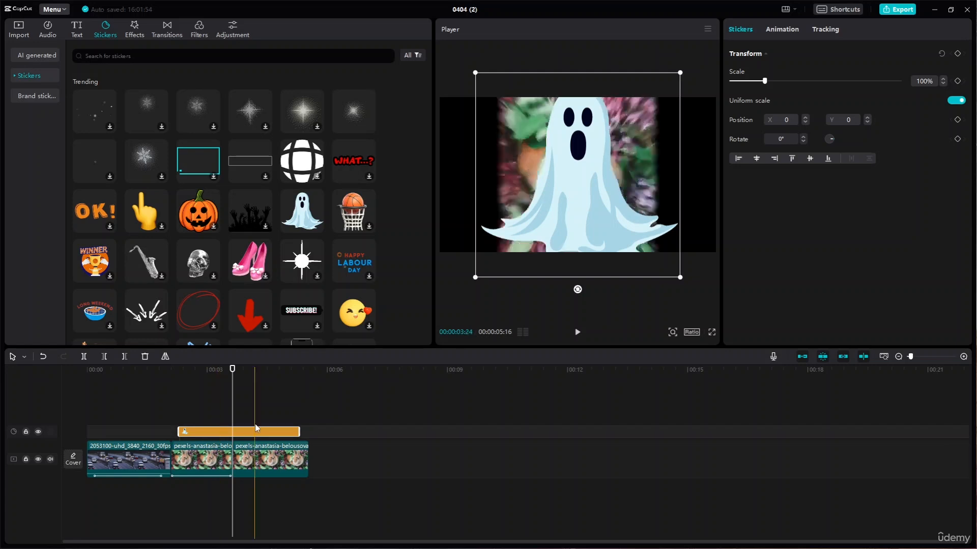
pyautogui.moveTo(478, 73); pyautogui.dragTo(527, 124)
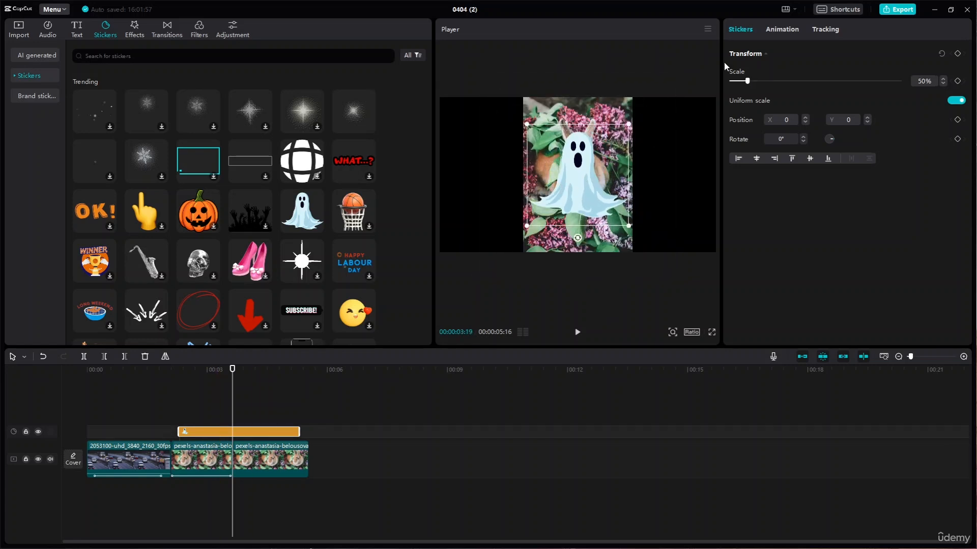
# - Try the In animations Spring, Bounce In, Fade In, Mini Zoom and Zoom In on the ghost sticker
pyautogui.click(789, 32)
pyautogui.click(821, 87)
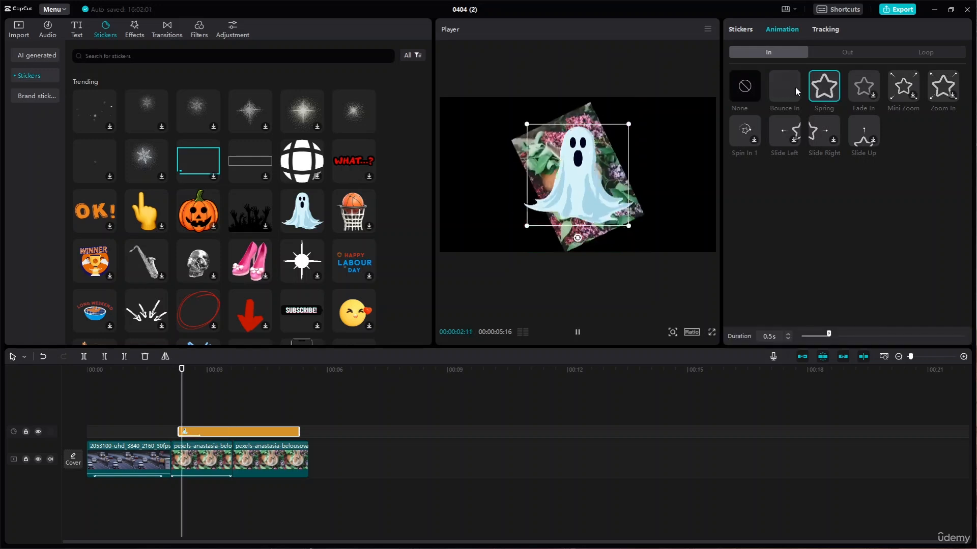
pyautogui.click(794, 87)
pyautogui.click(869, 87)
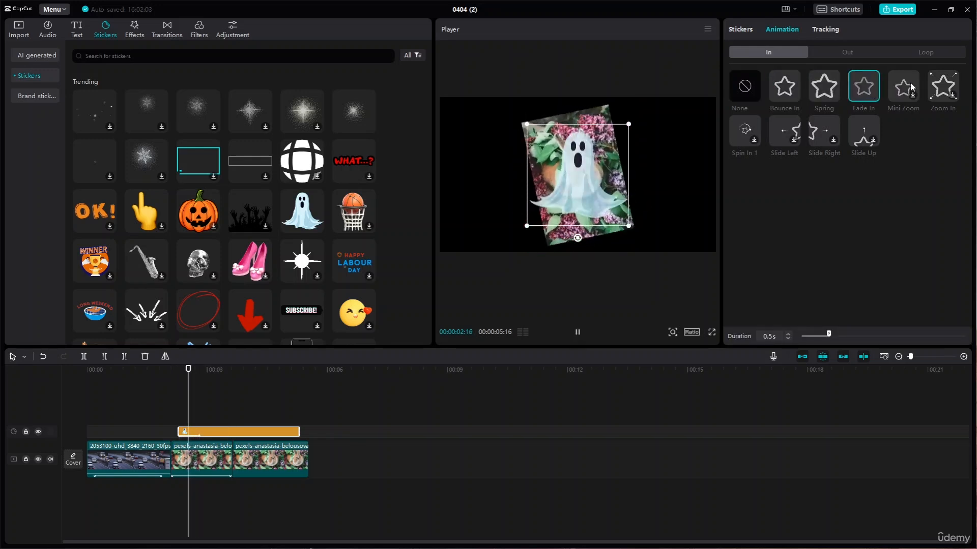
pyautogui.click(910, 87)
pyautogui.click(943, 87)
# - Try Slide Left, Slide Up, Spin In 1, Bounce In and Zoom In on the ghost sticker, and delete the sticker
pyautogui.click(784, 131)
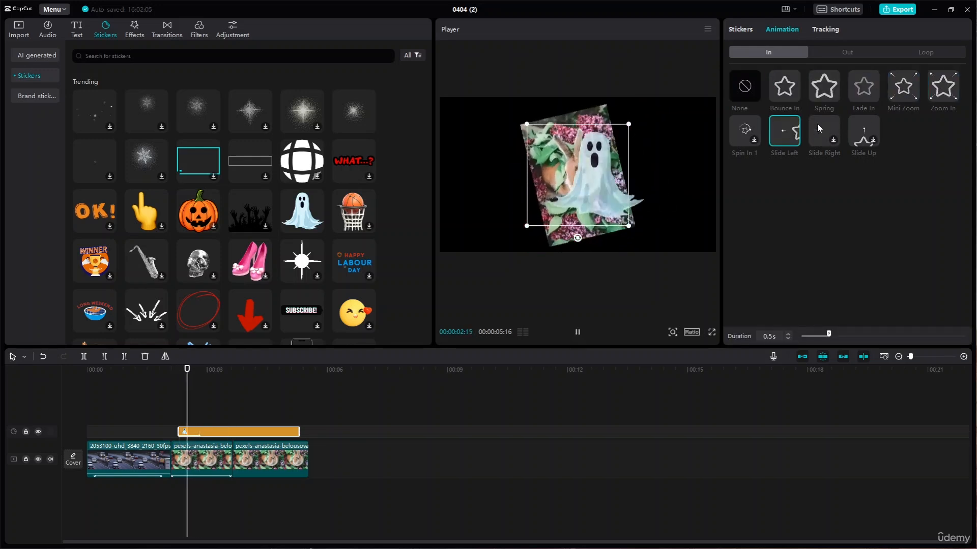
pyautogui.click(853, 122)
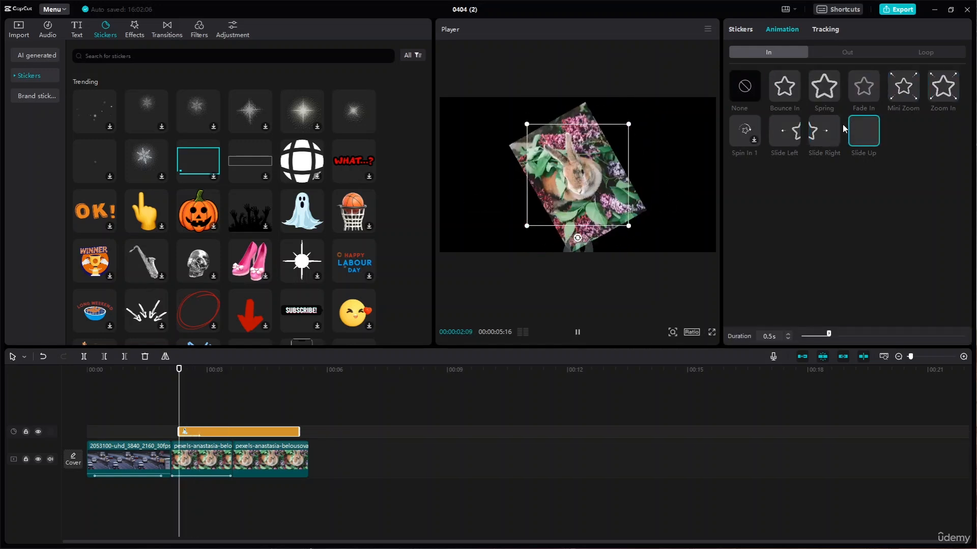
pyautogui.click(744, 130)
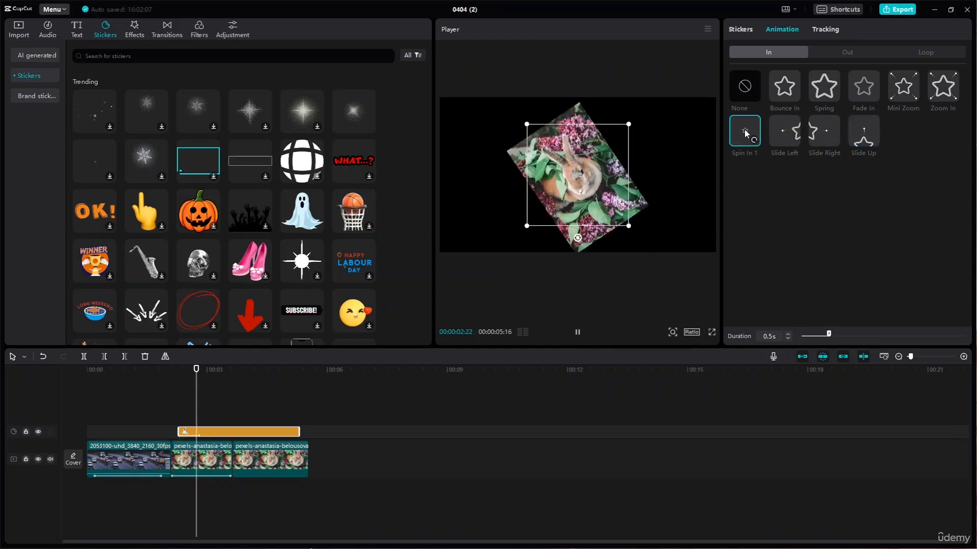
pyautogui.click(786, 87)
pyautogui.click(940, 82)
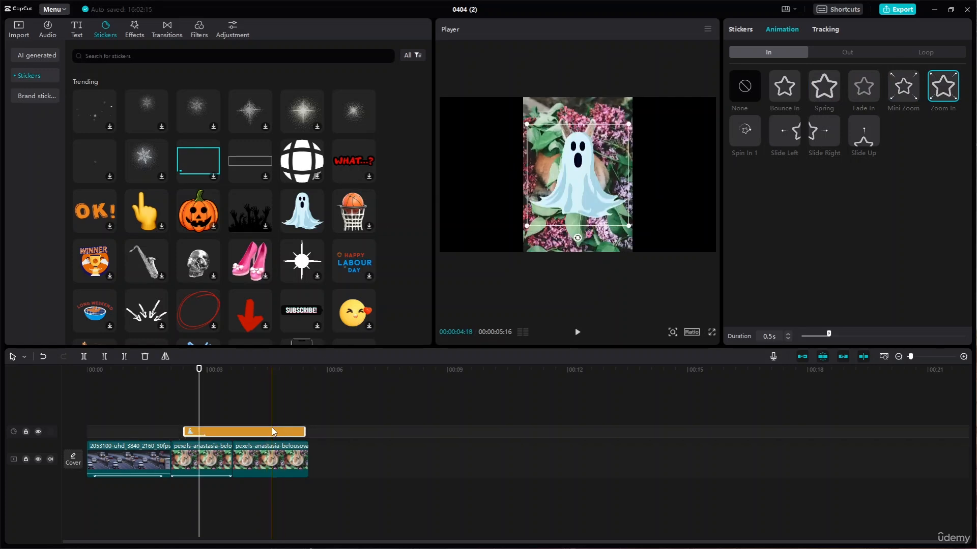
pyautogui.press('Delete')
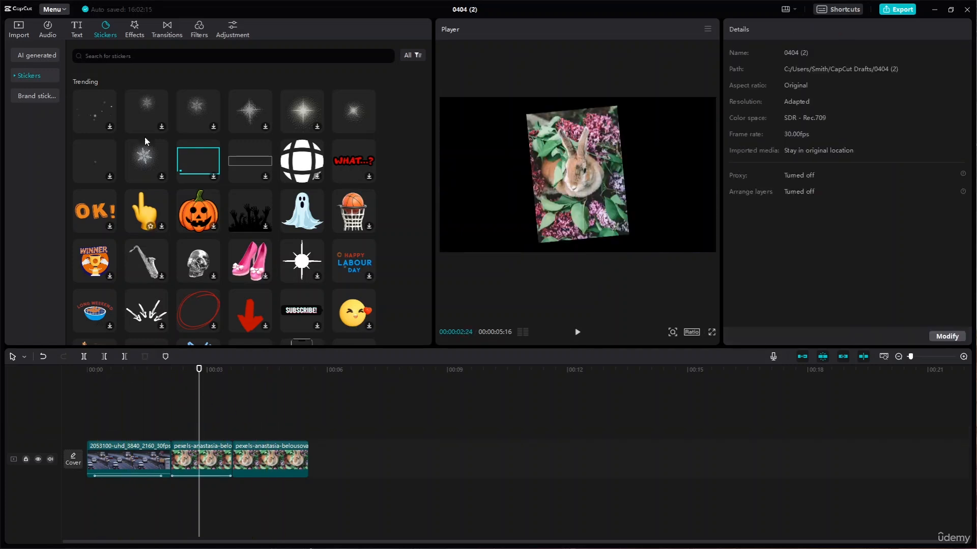
# - Add a default text clip above the video track and align its start with the first rabbit clip
pyautogui.click(79, 36)
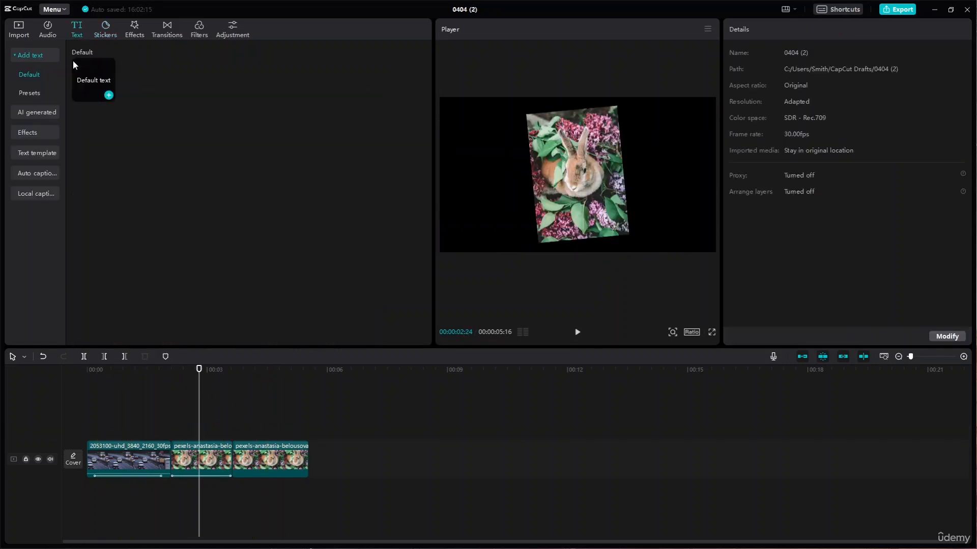
pyautogui.click(109, 95)
pyautogui.moveTo(234, 432); pyautogui.dragTo(206, 436)
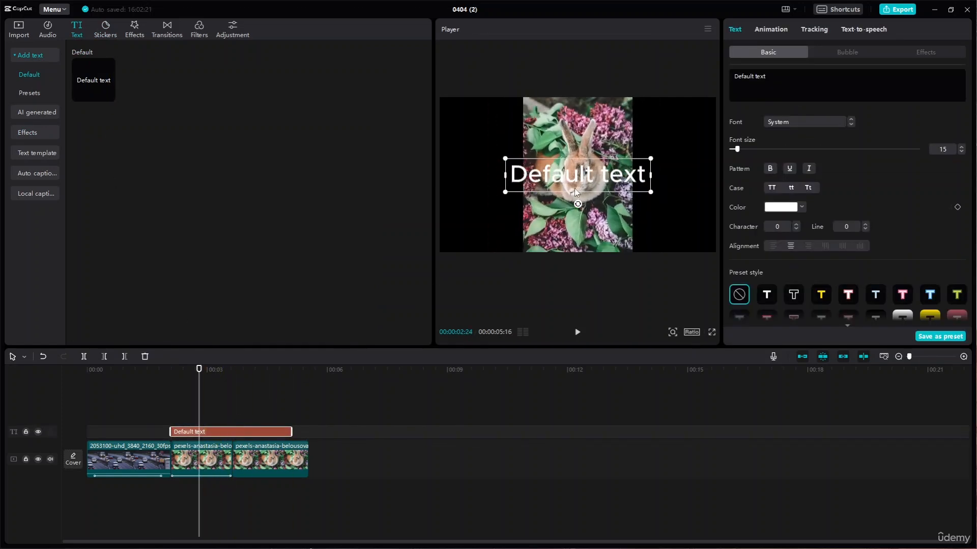
# - Apply the Stroke Fill In animation to the default text and reselect its clip on the timeline
pyautogui.click(776, 33)
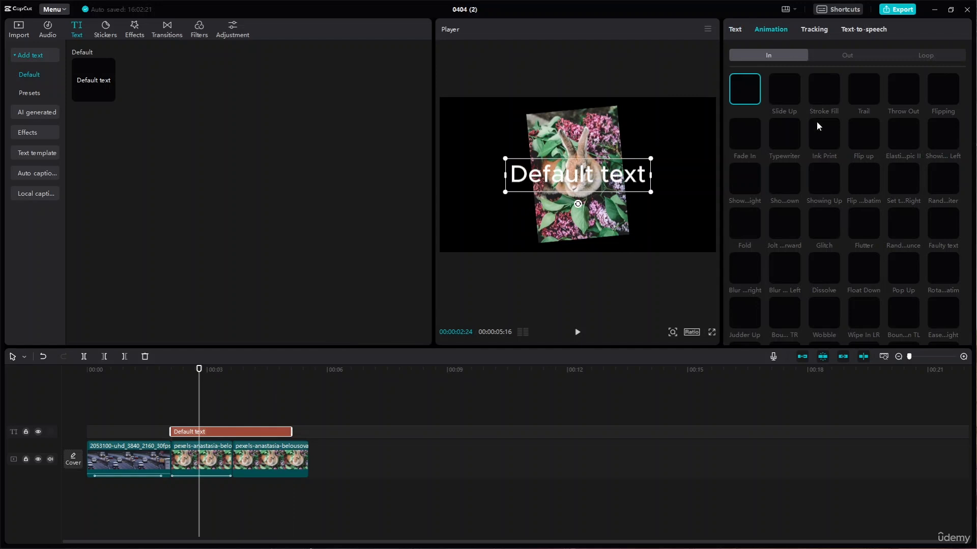
pyautogui.click(822, 86)
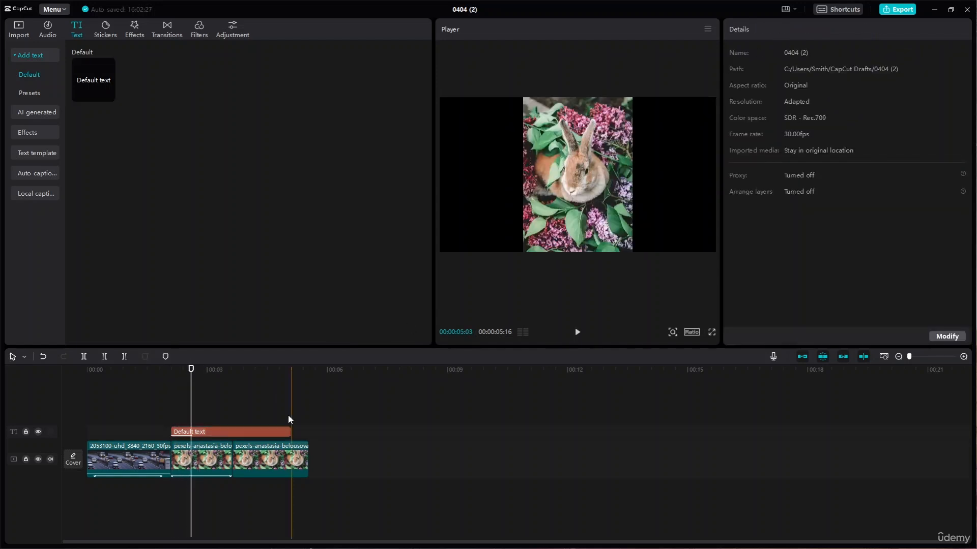
pyautogui.click(259, 432)
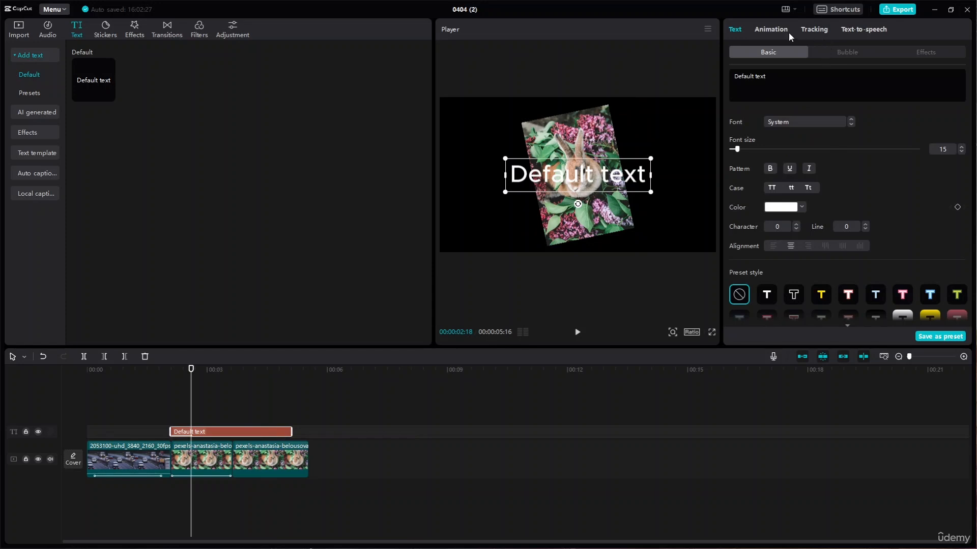
# - Try the In animations Wipe In LR, Judder Up, Zoom In and Zoom Out on the default text
pyautogui.click(788, 31)
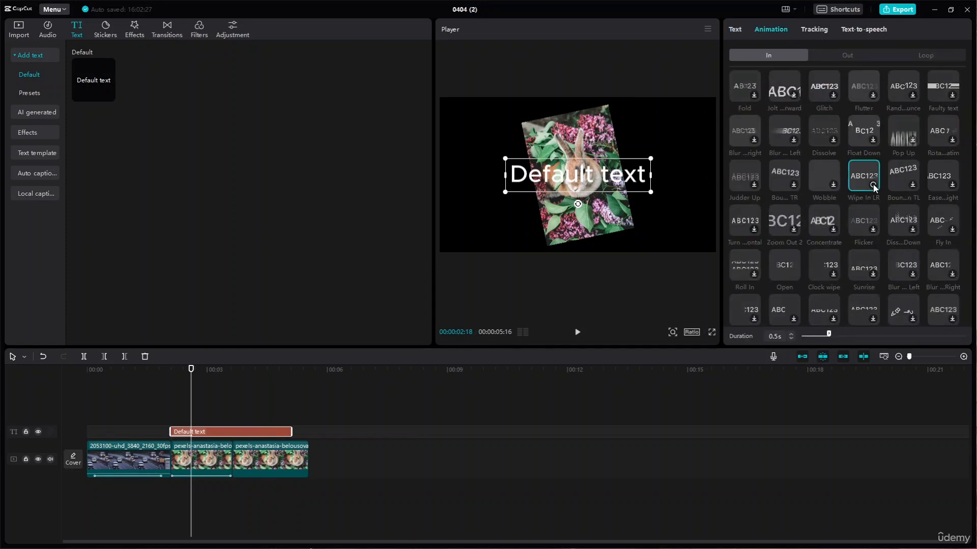
pyautogui.click(873, 186)
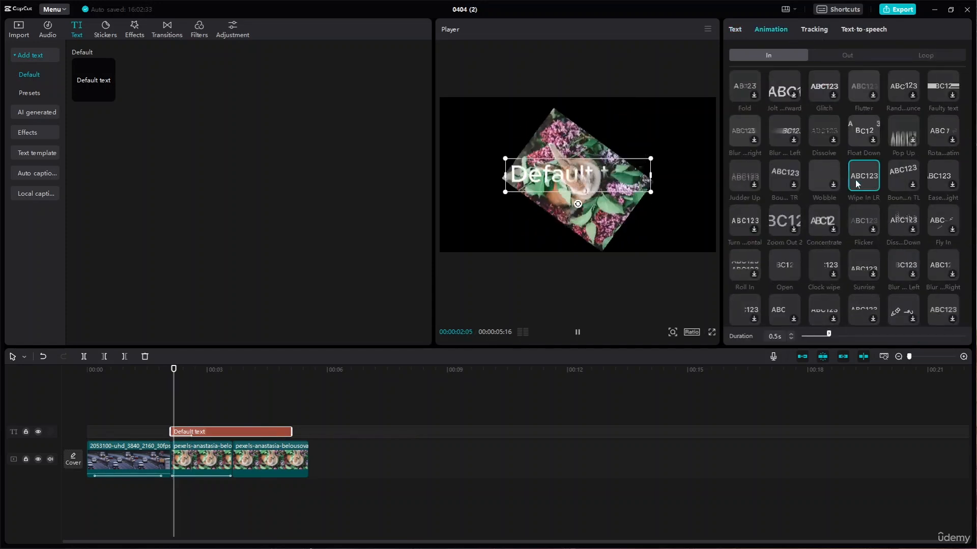
pyautogui.click(752, 175)
pyautogui.scroll(-2, 857, 264)
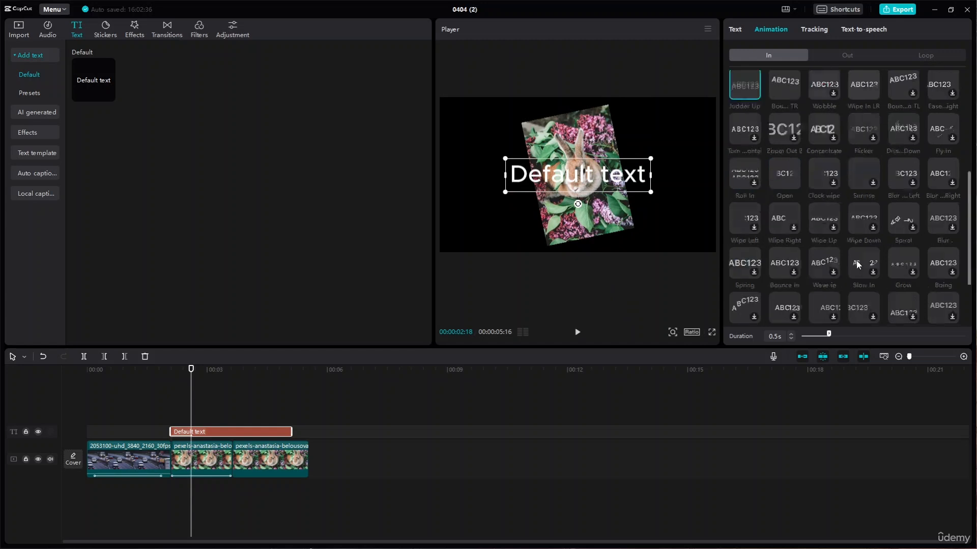
pyautogui.scroll(-2, 857, 264)
pyautogui.click(863, 260)
pyautogui.click(898, 256)
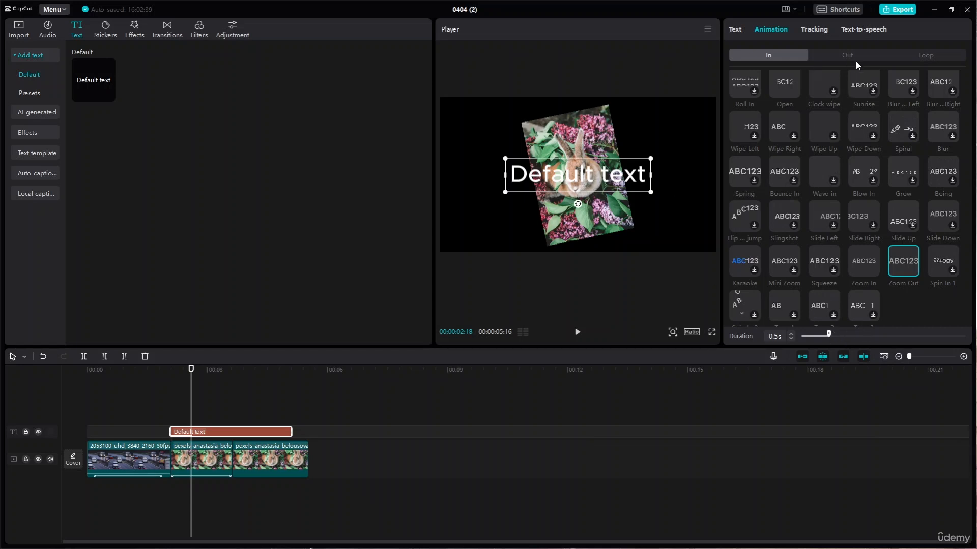
# - Try the Loop animations Flare, Pixe...unce, Wave 3, Donut, Wobble 3 and Wob...r 2 on the default text
pyautogui.click(932, 53)
pyautogui.click(787, 143)
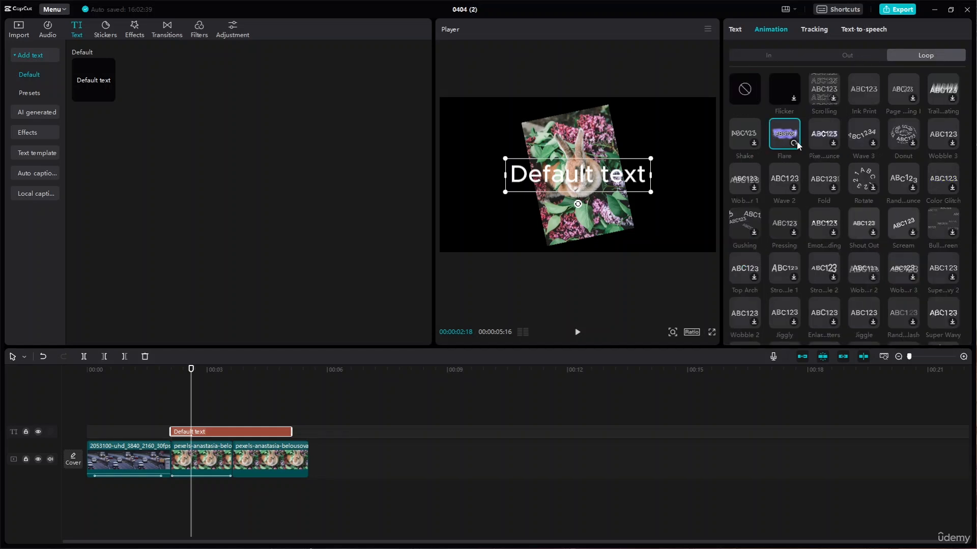
pyautogui.click(824, 135)
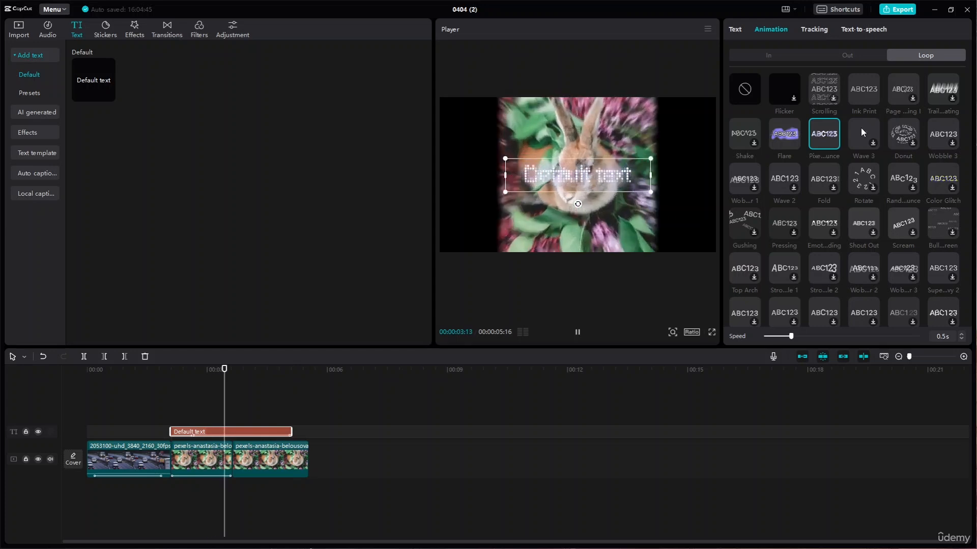
pyautogui.click(904, 129)
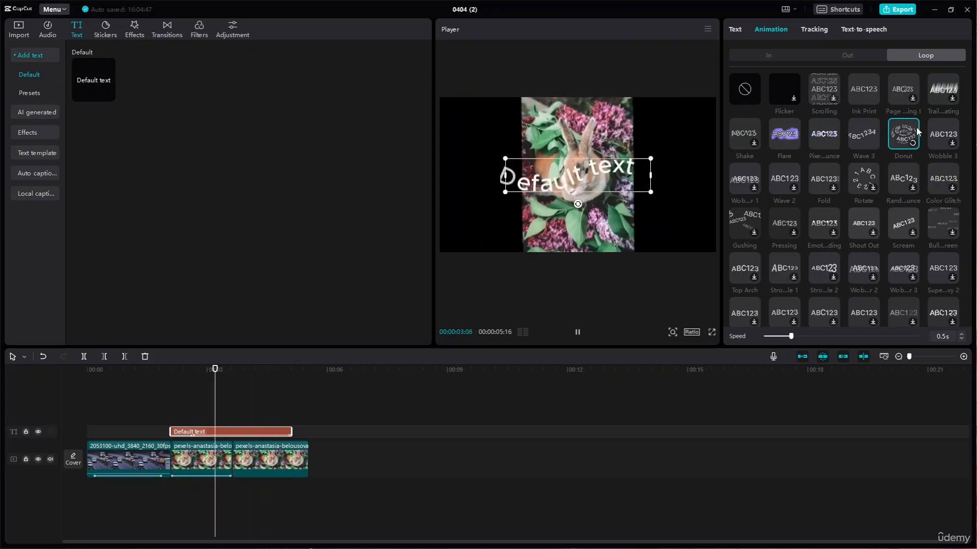
pyautogui.click(942, 134)
pyautogui.scroll(-1, 865, 219)
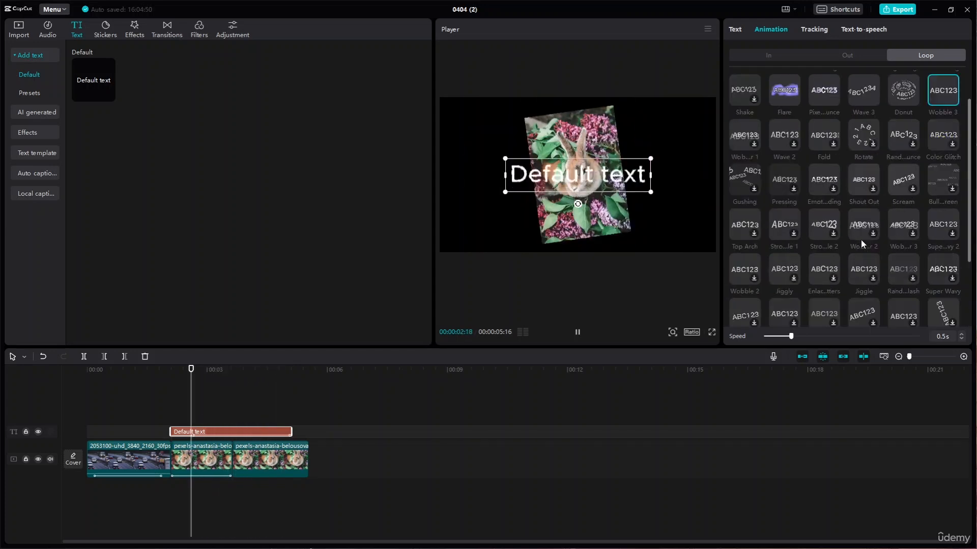
pyautogui.click(857, 219)
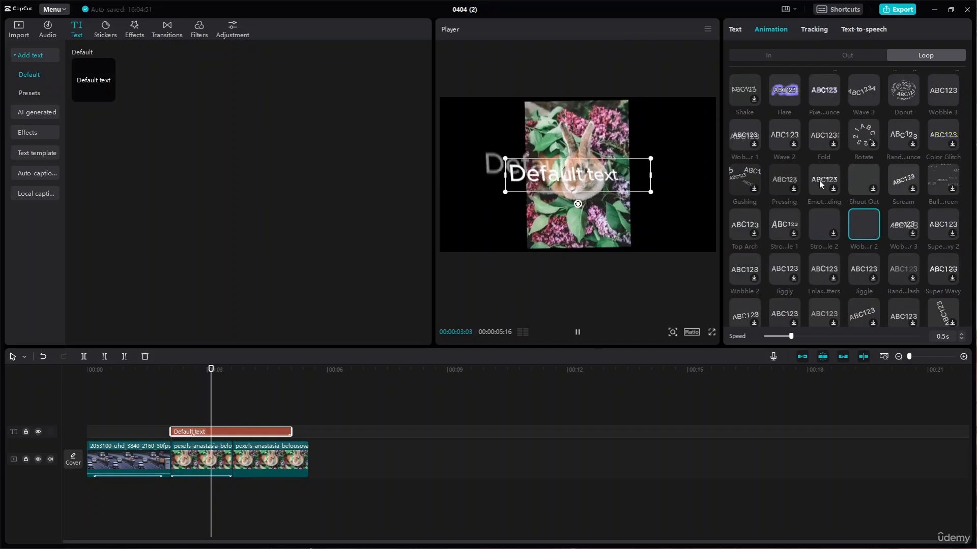
# - Apply the Chro...ling Out animation to the default text and set its duration to 0.4 s
pyautogui.click(865, 59)
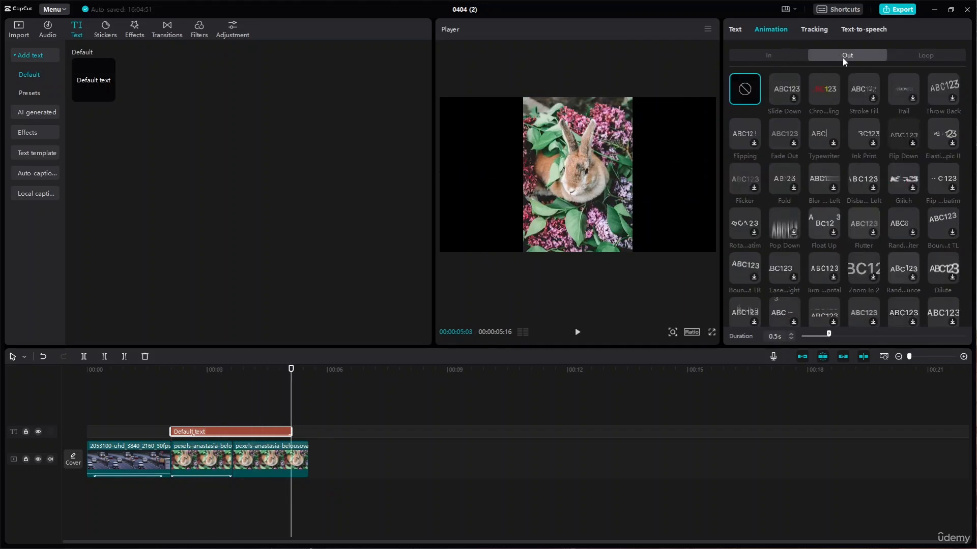
pyautogui.click(828, 88)
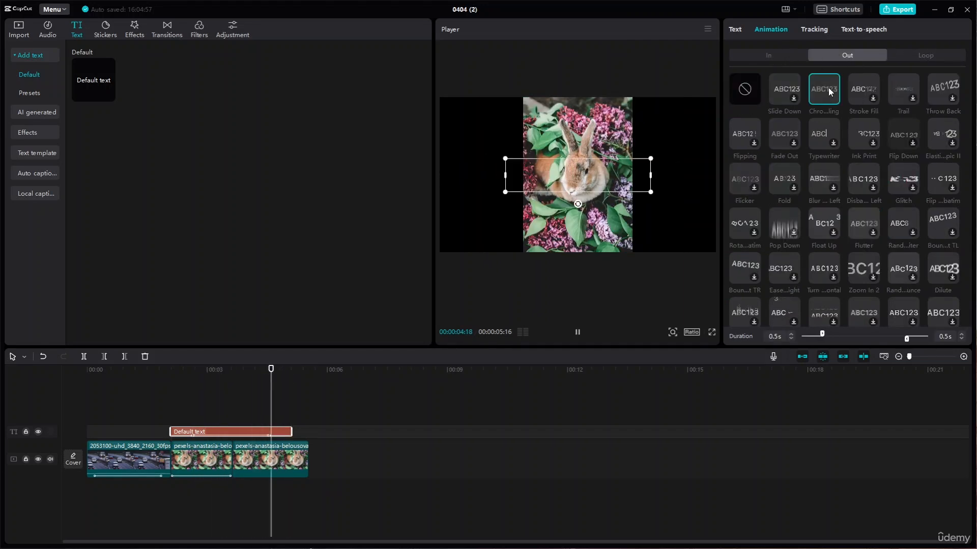
pyautogui.click(910, 339)
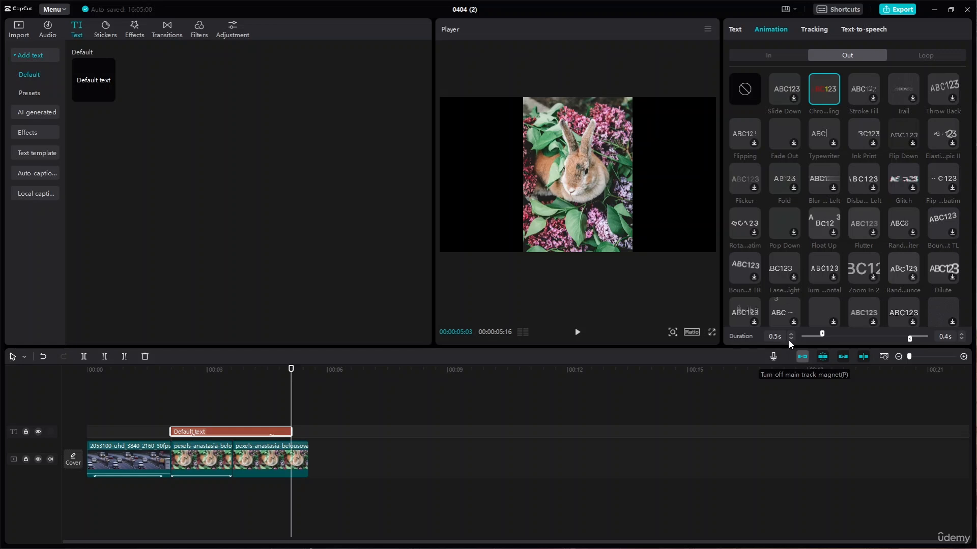
# - Replace the default text's Loop animation with Donut and try Stro...le 1 in its place
pyautogui.click(904, 54)
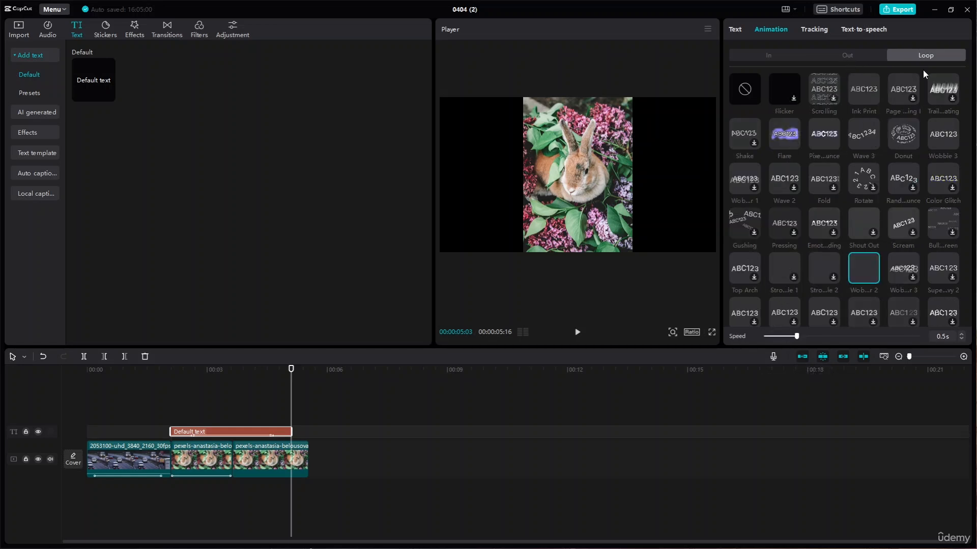
pyautogui.scroll(-1, 905, 143)
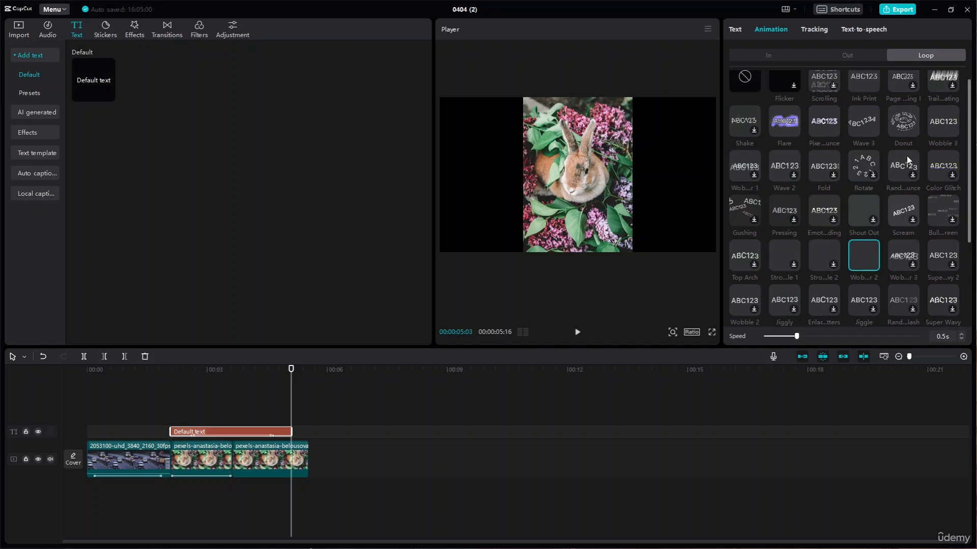
pyautogui.click(904, 122)
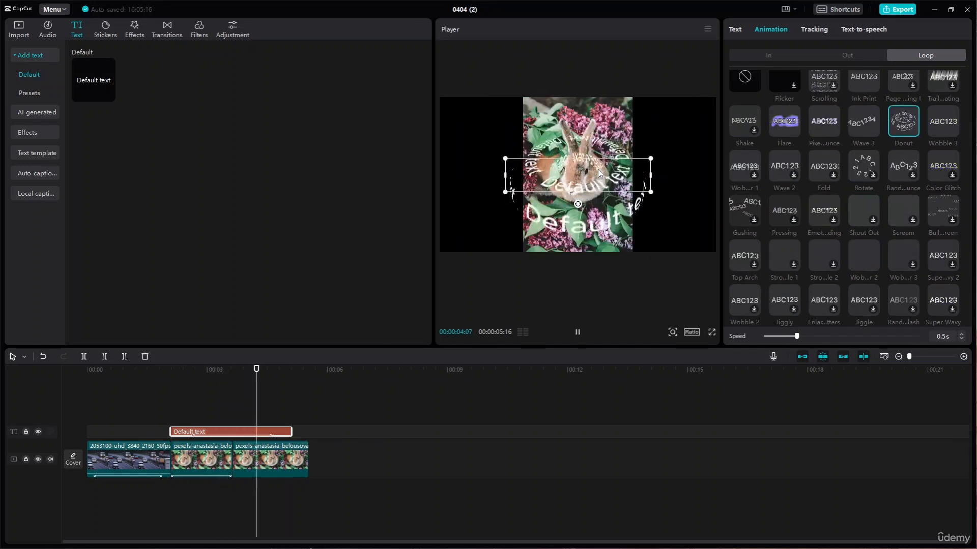
pyautogui.click(785, 257)
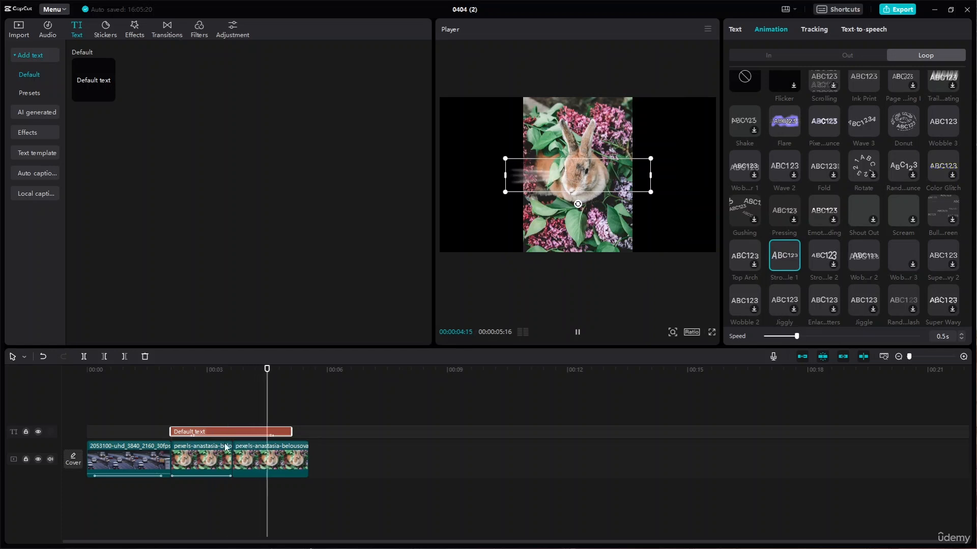
# - Delete the default text clip and move the playhead to 00:00:01:27 on the traffic clip
pyautogui.press('Delete')
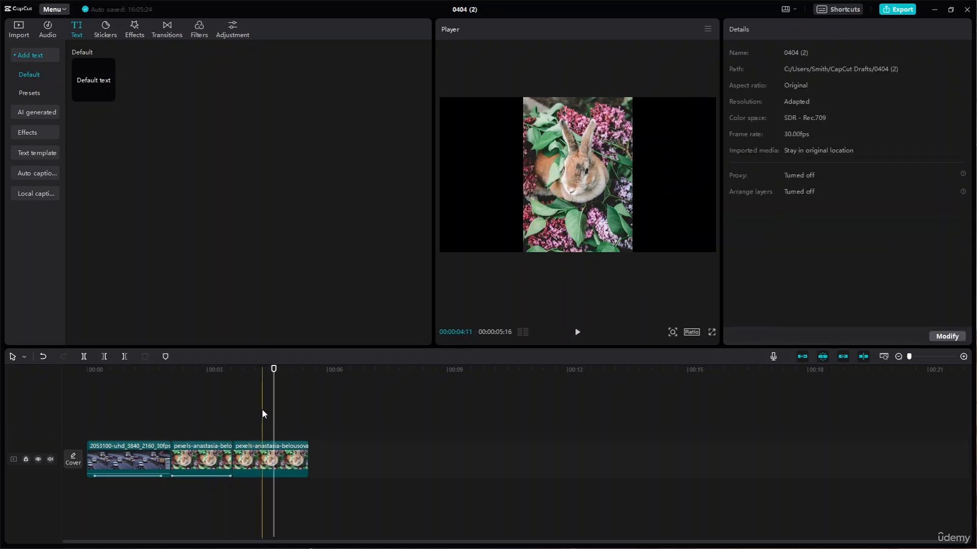
pyautogui.moveTo(274, 370); pyautogui.dragTo(163, 370)
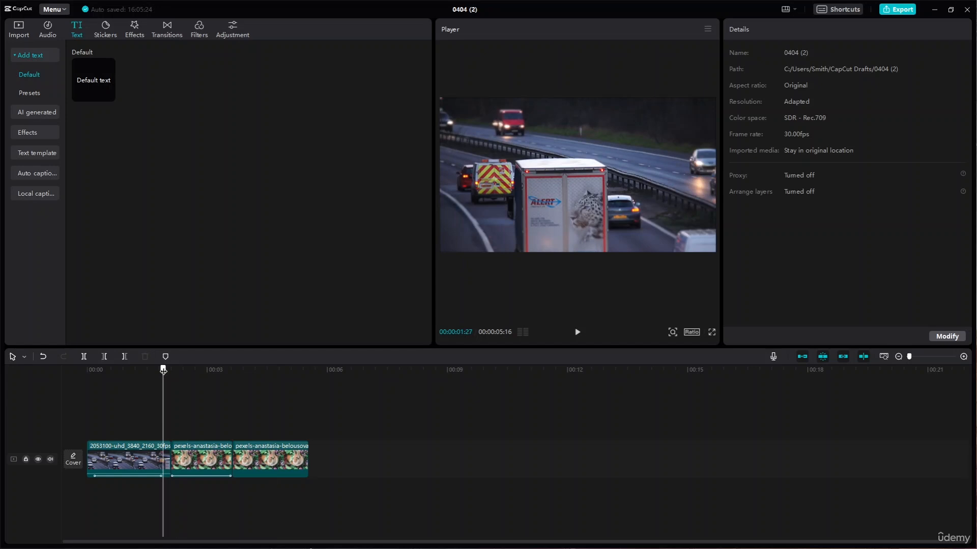